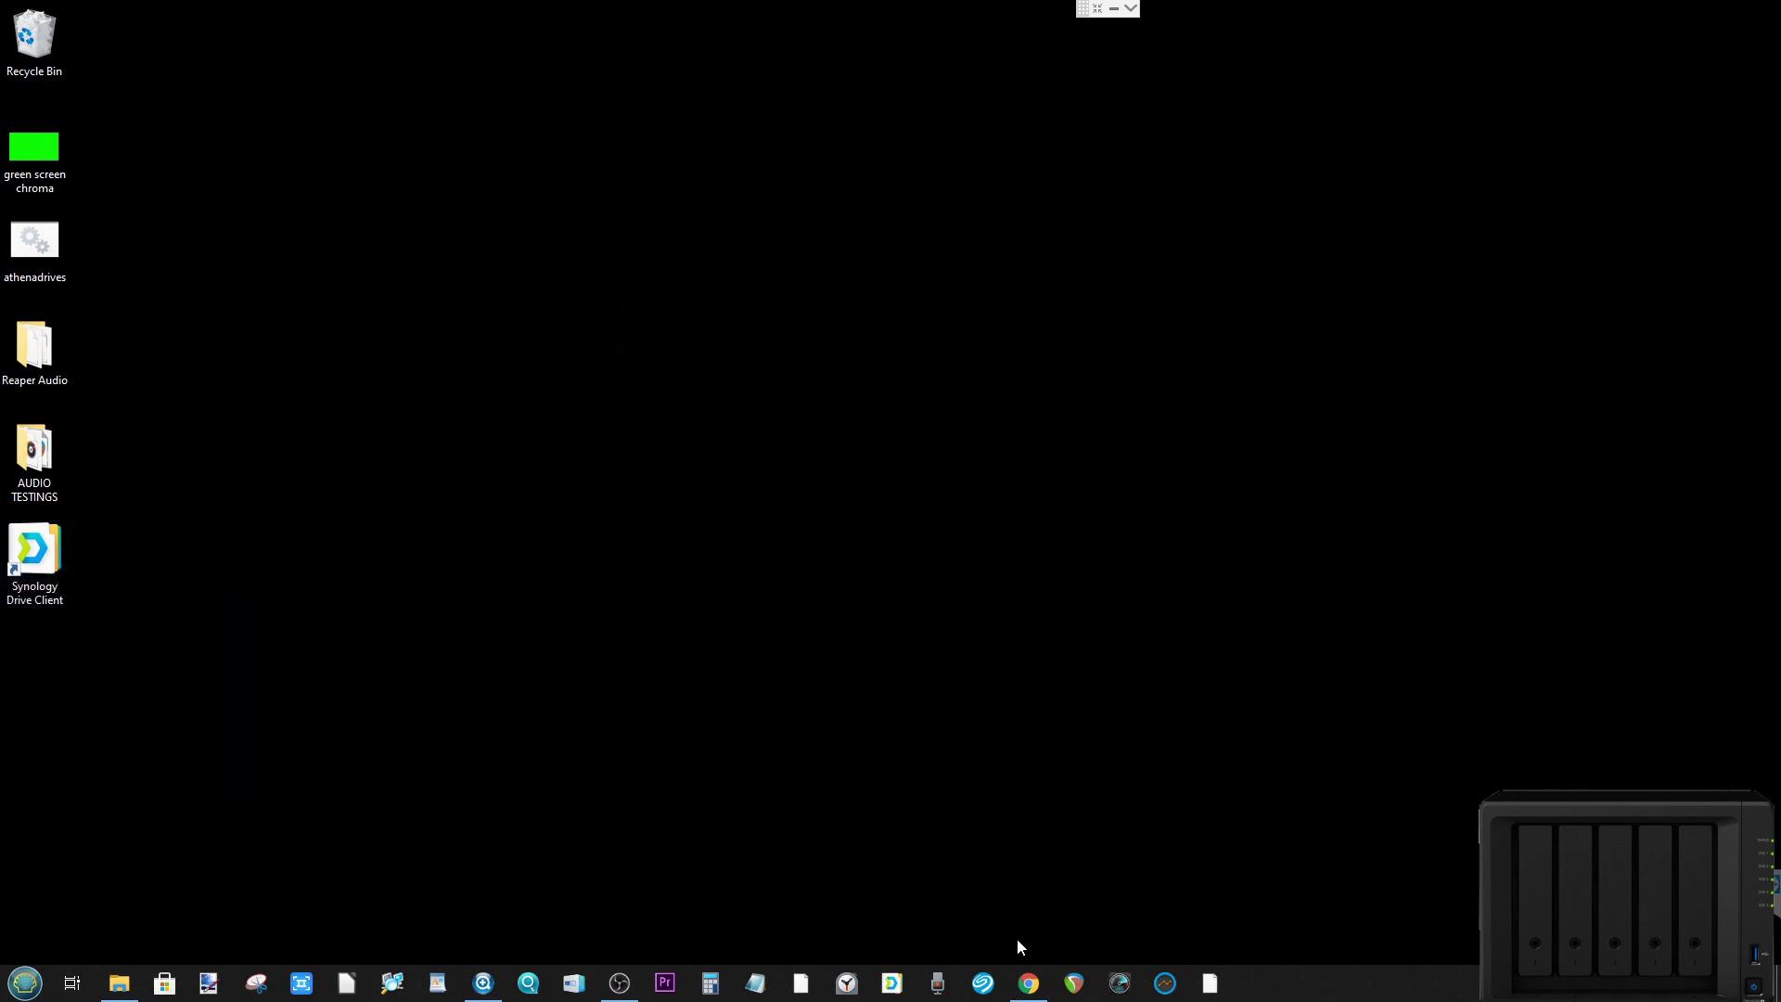
Step: Restore the Chrome window and bring up DSM File Station on the home Drive folder
left_click(1028, 982)
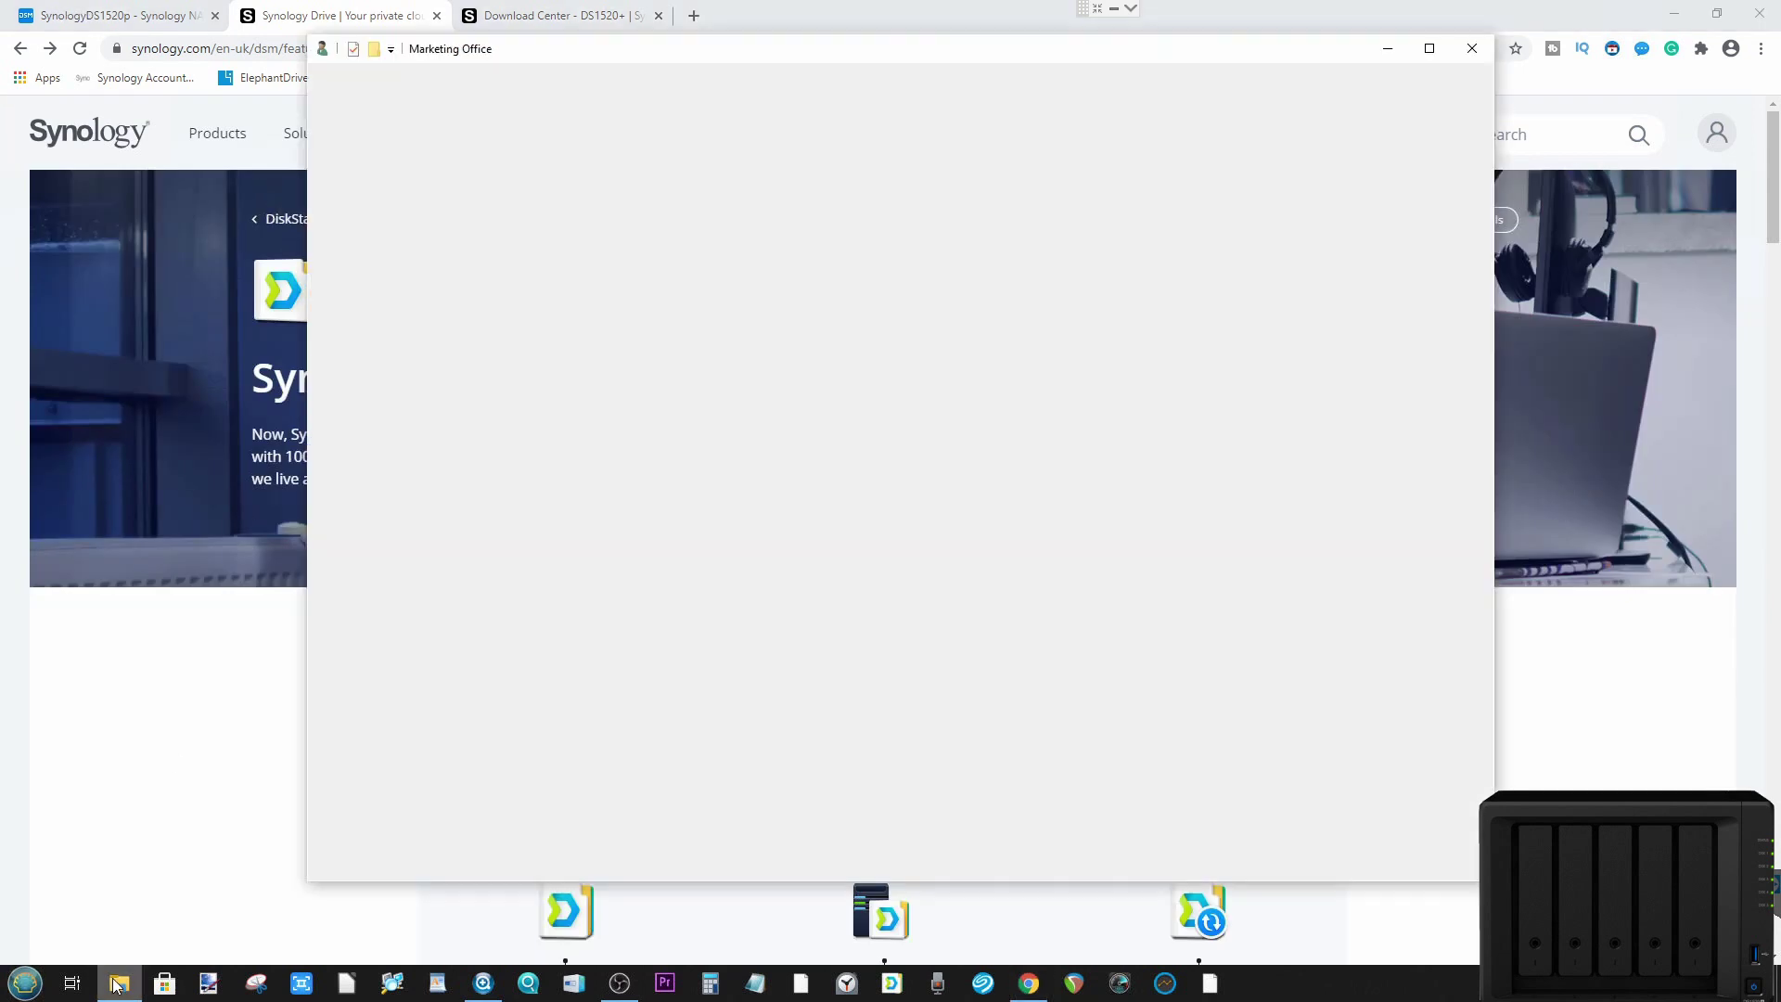
left_click(119, 982)
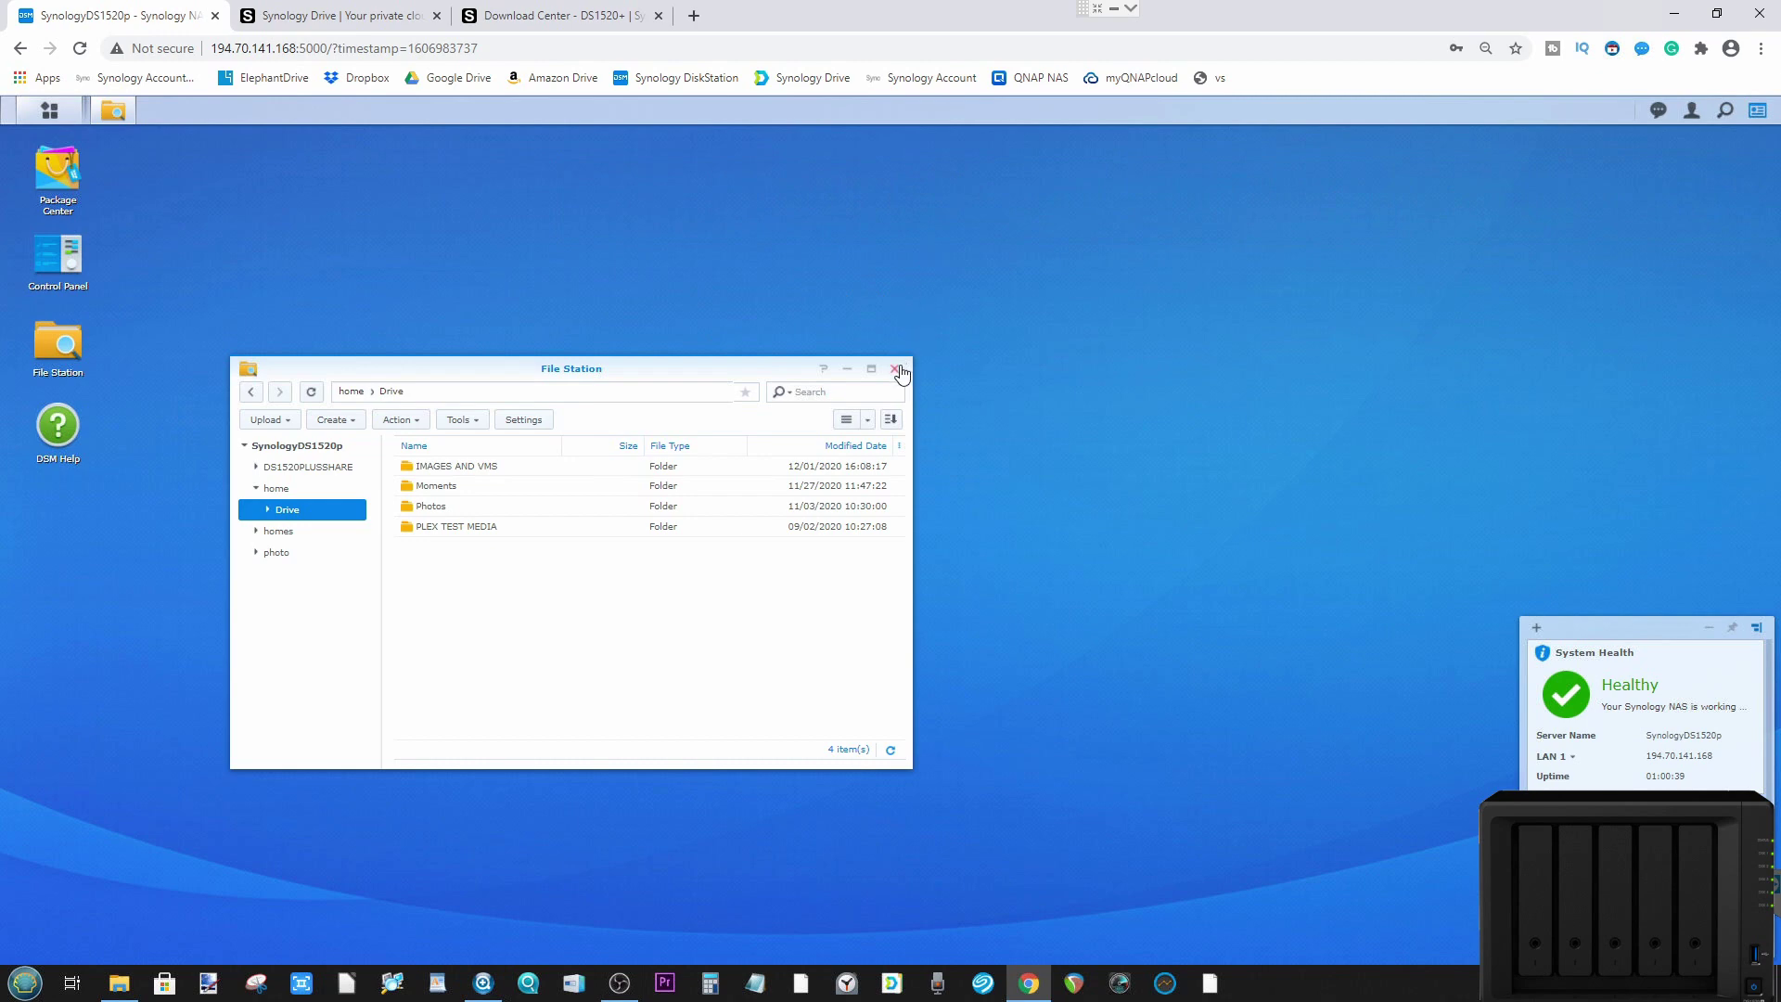
Step: Close File Station to leave the bare DSM desktop
left_click(896, 369)
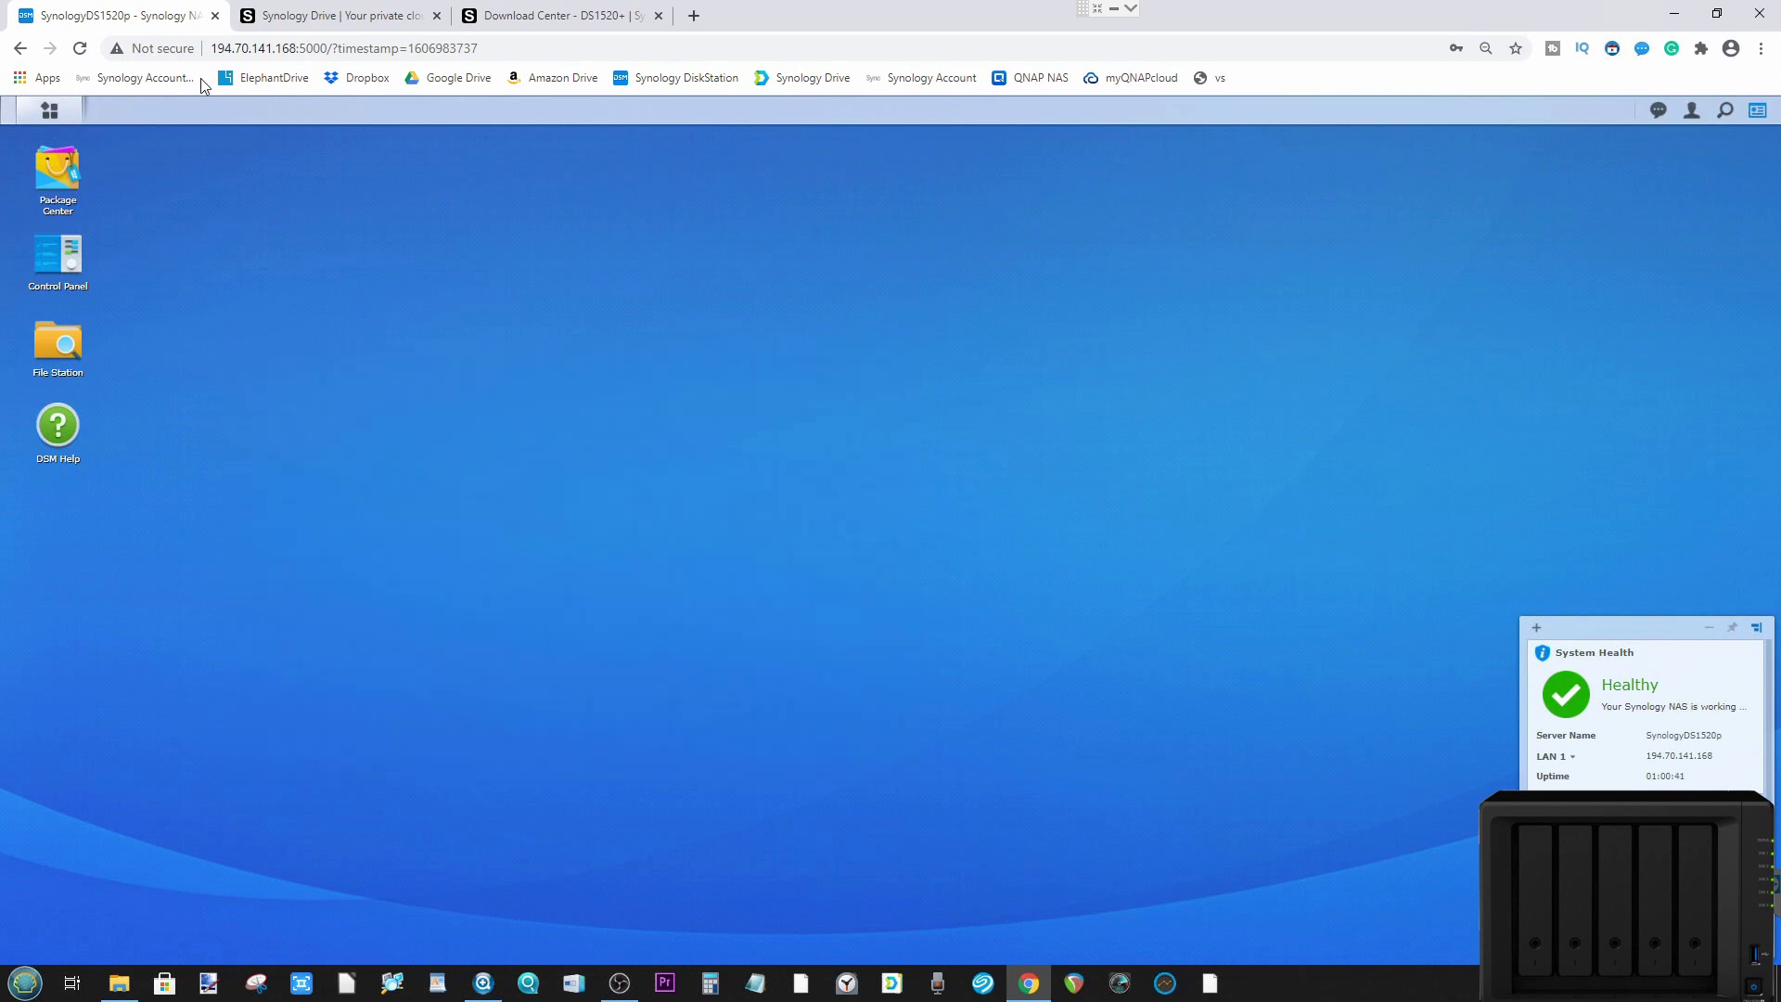
left_click(50, 110)
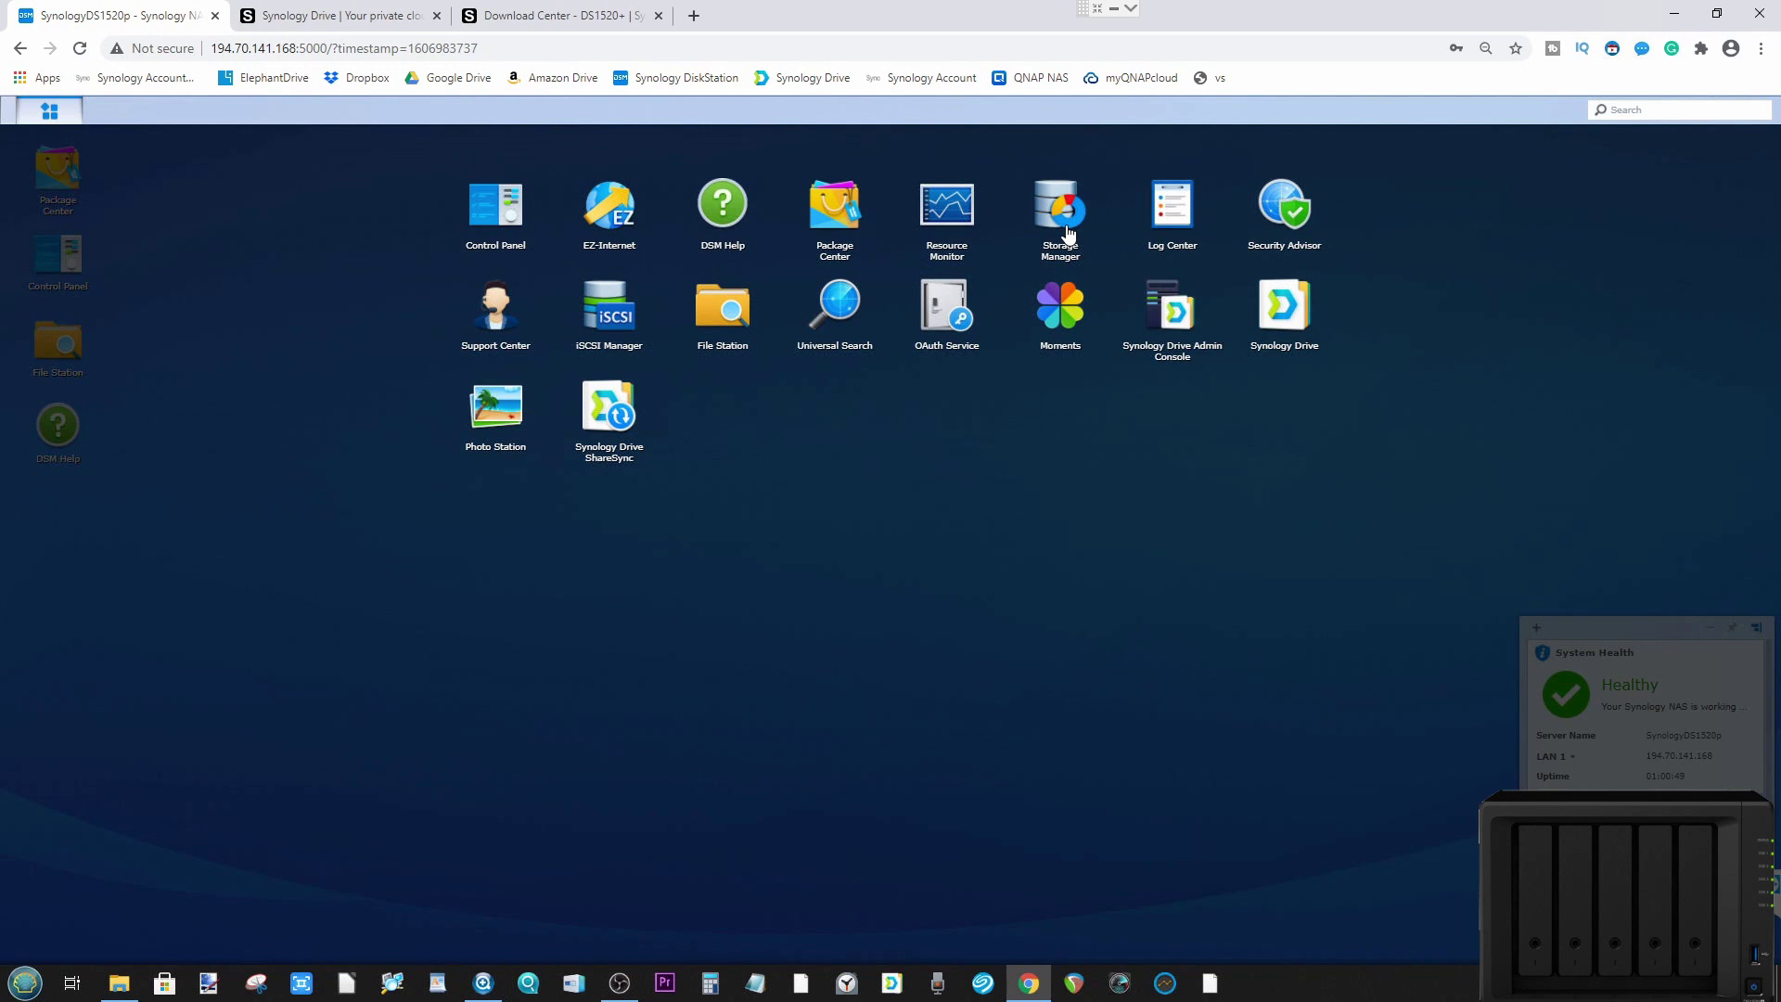
left_click(1067, 232)
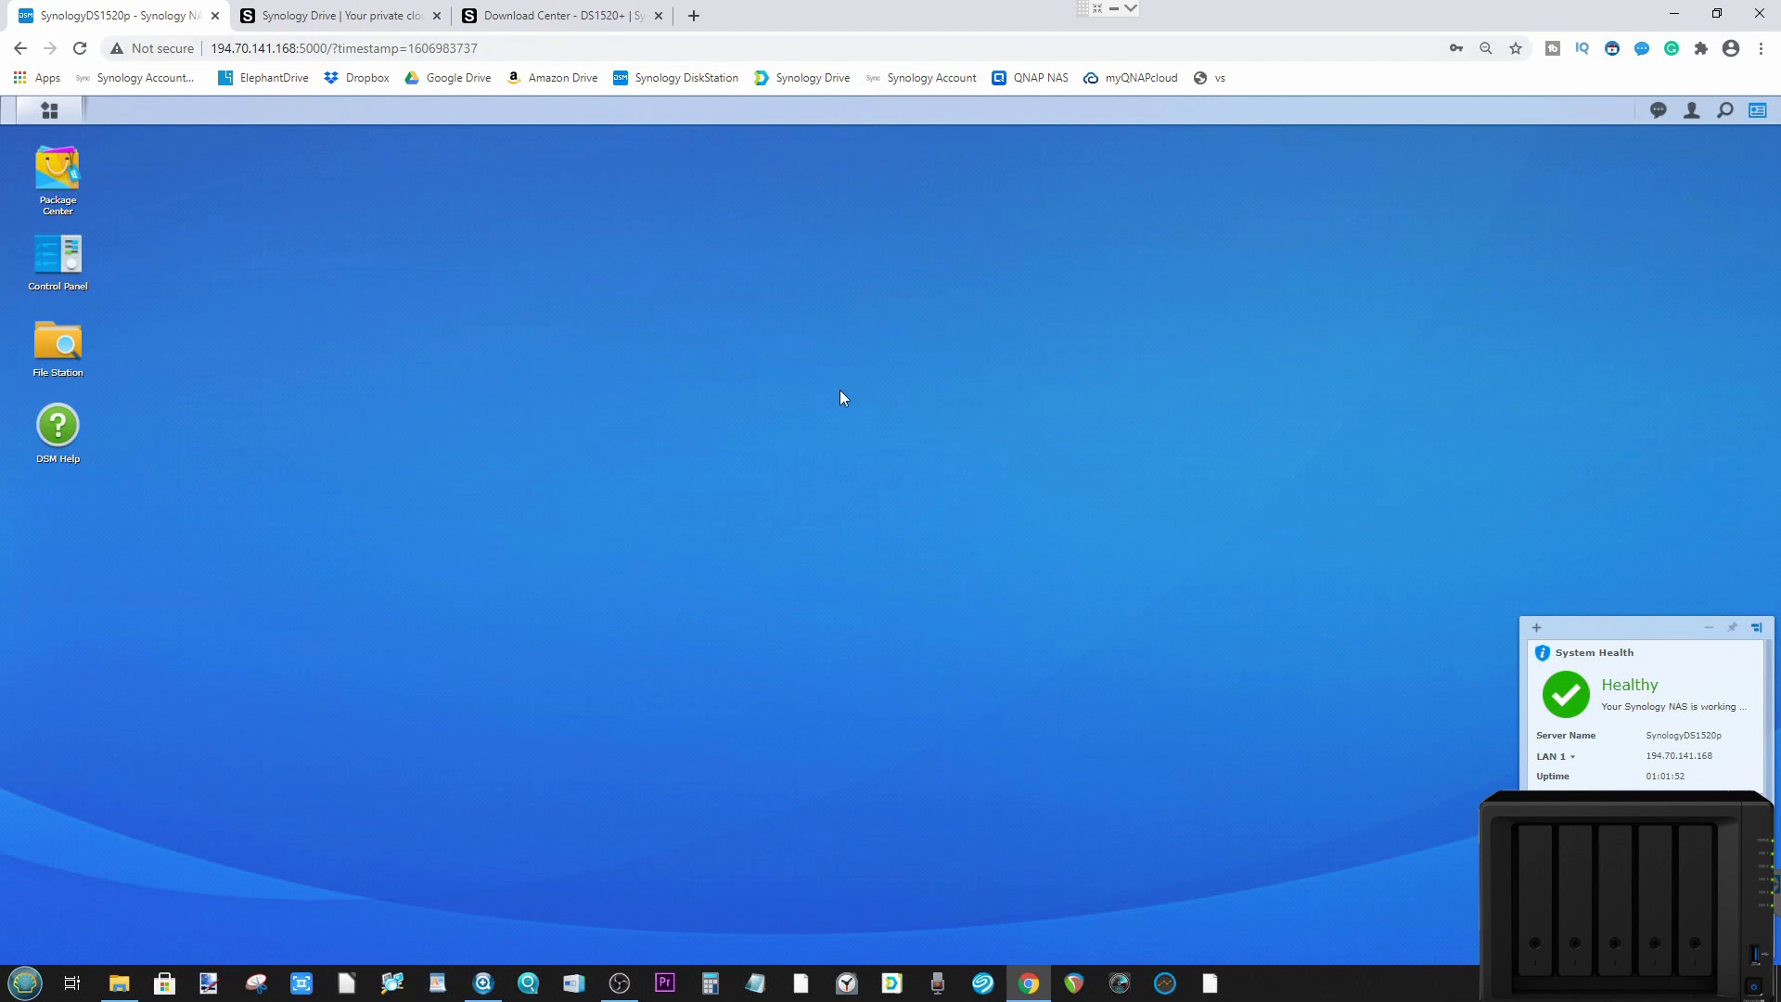
left_click(46, 110)
left_click(1109, 212)
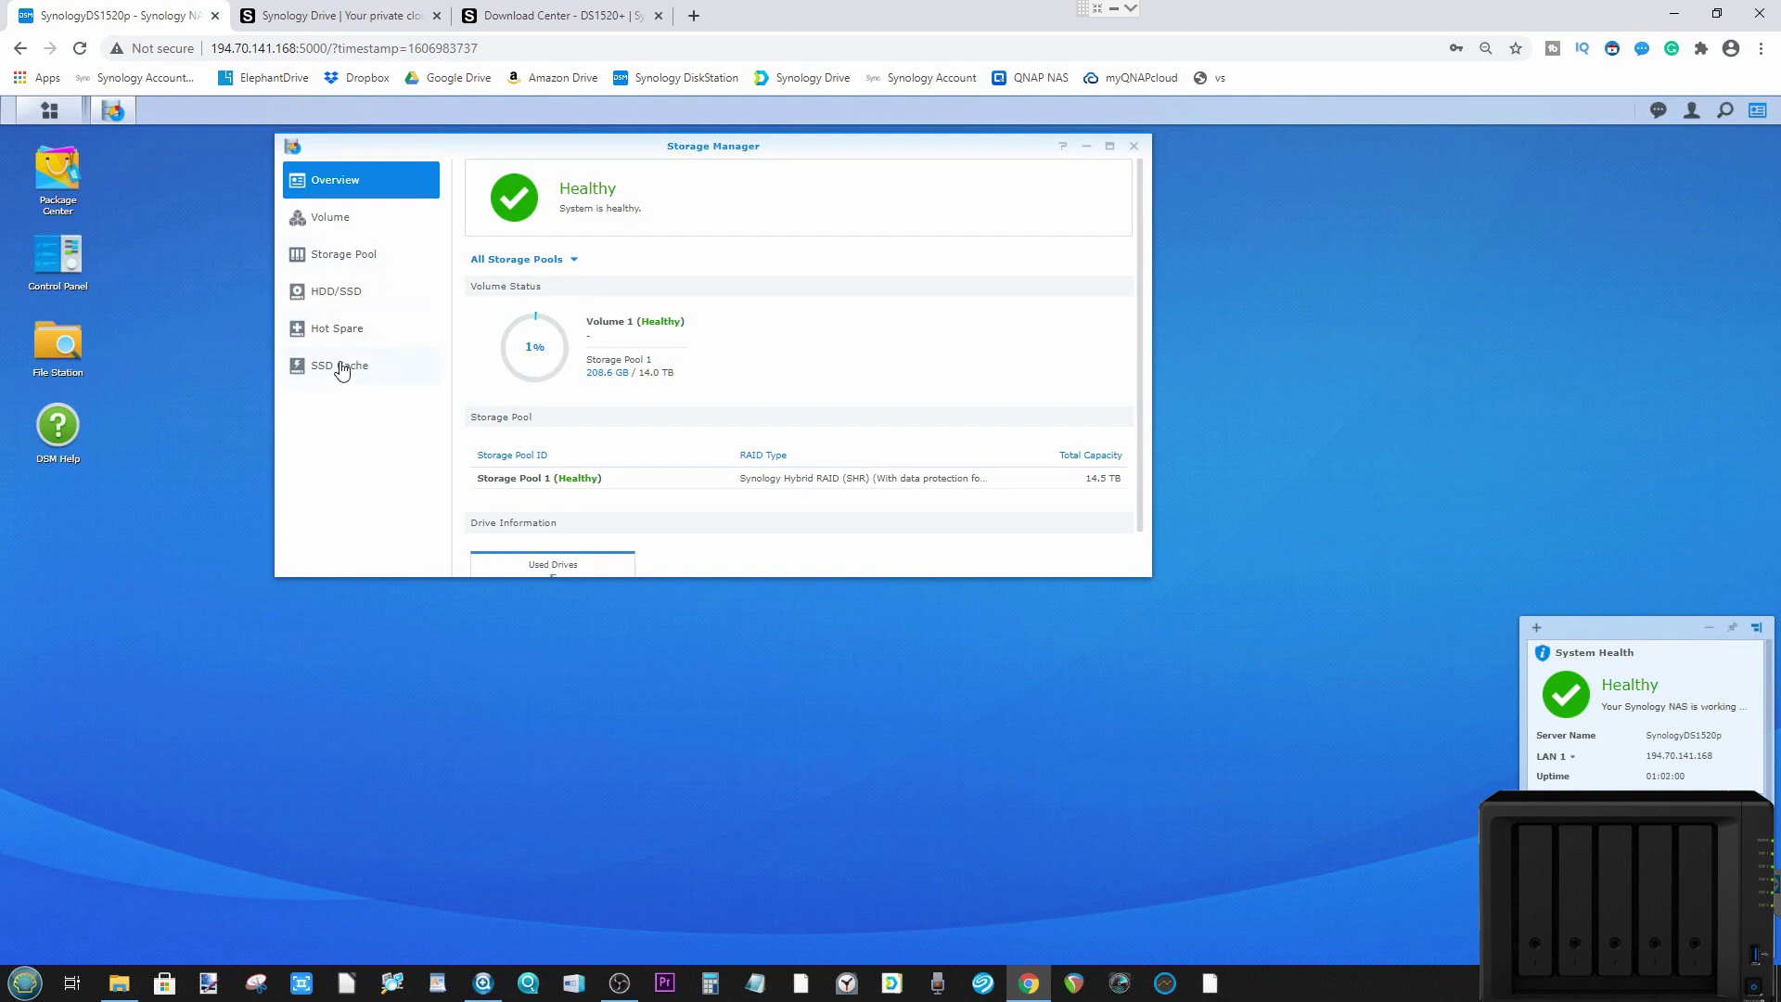
left_click(351, 365)
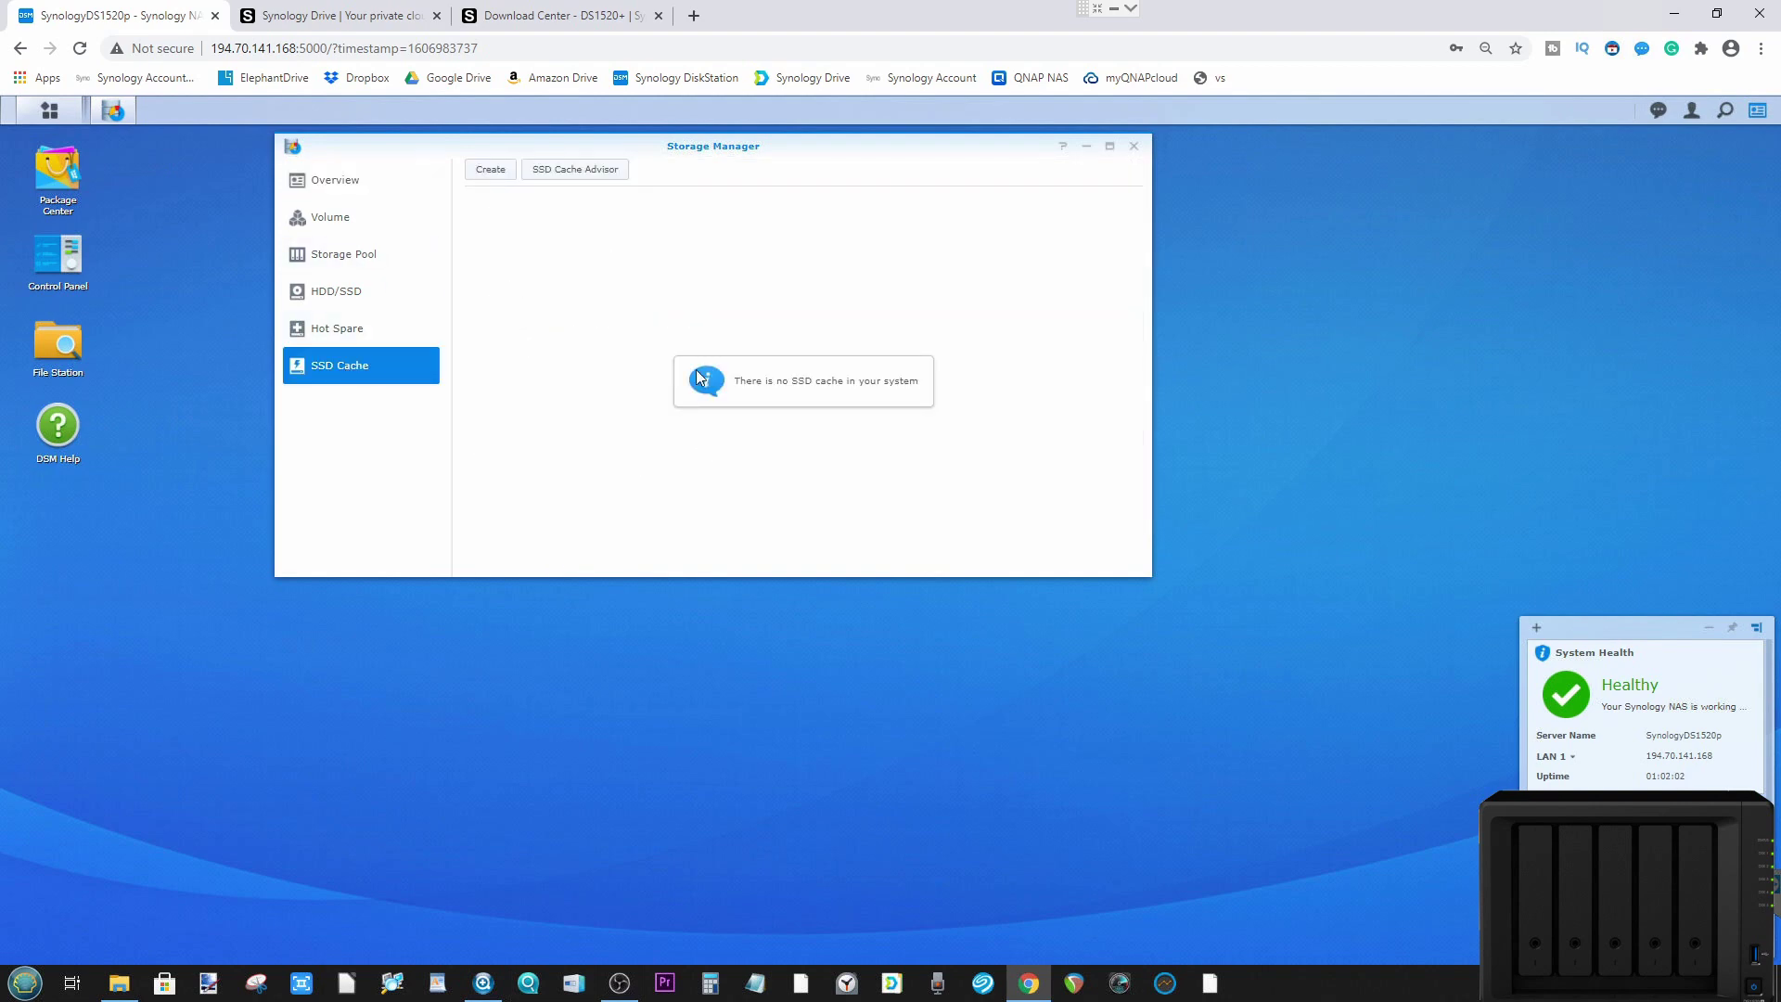
left_click(341, 253)
scroll(757, 332, "down", 1)
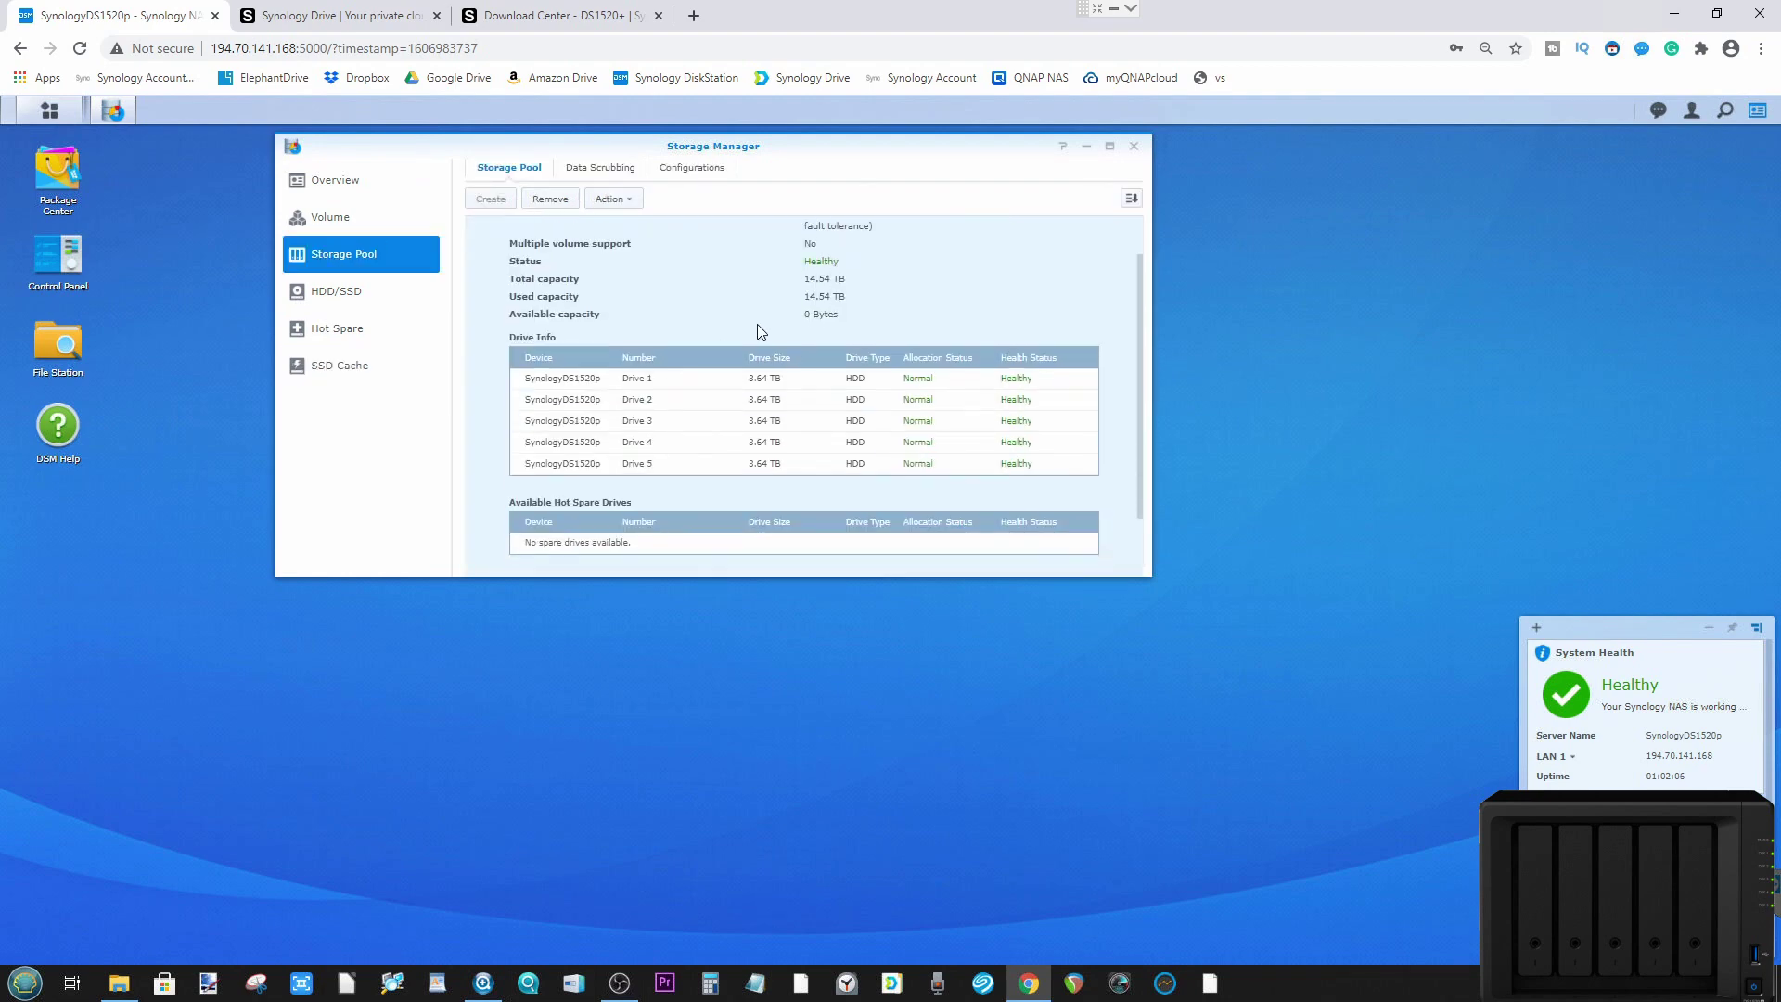
left_click(334, 292)
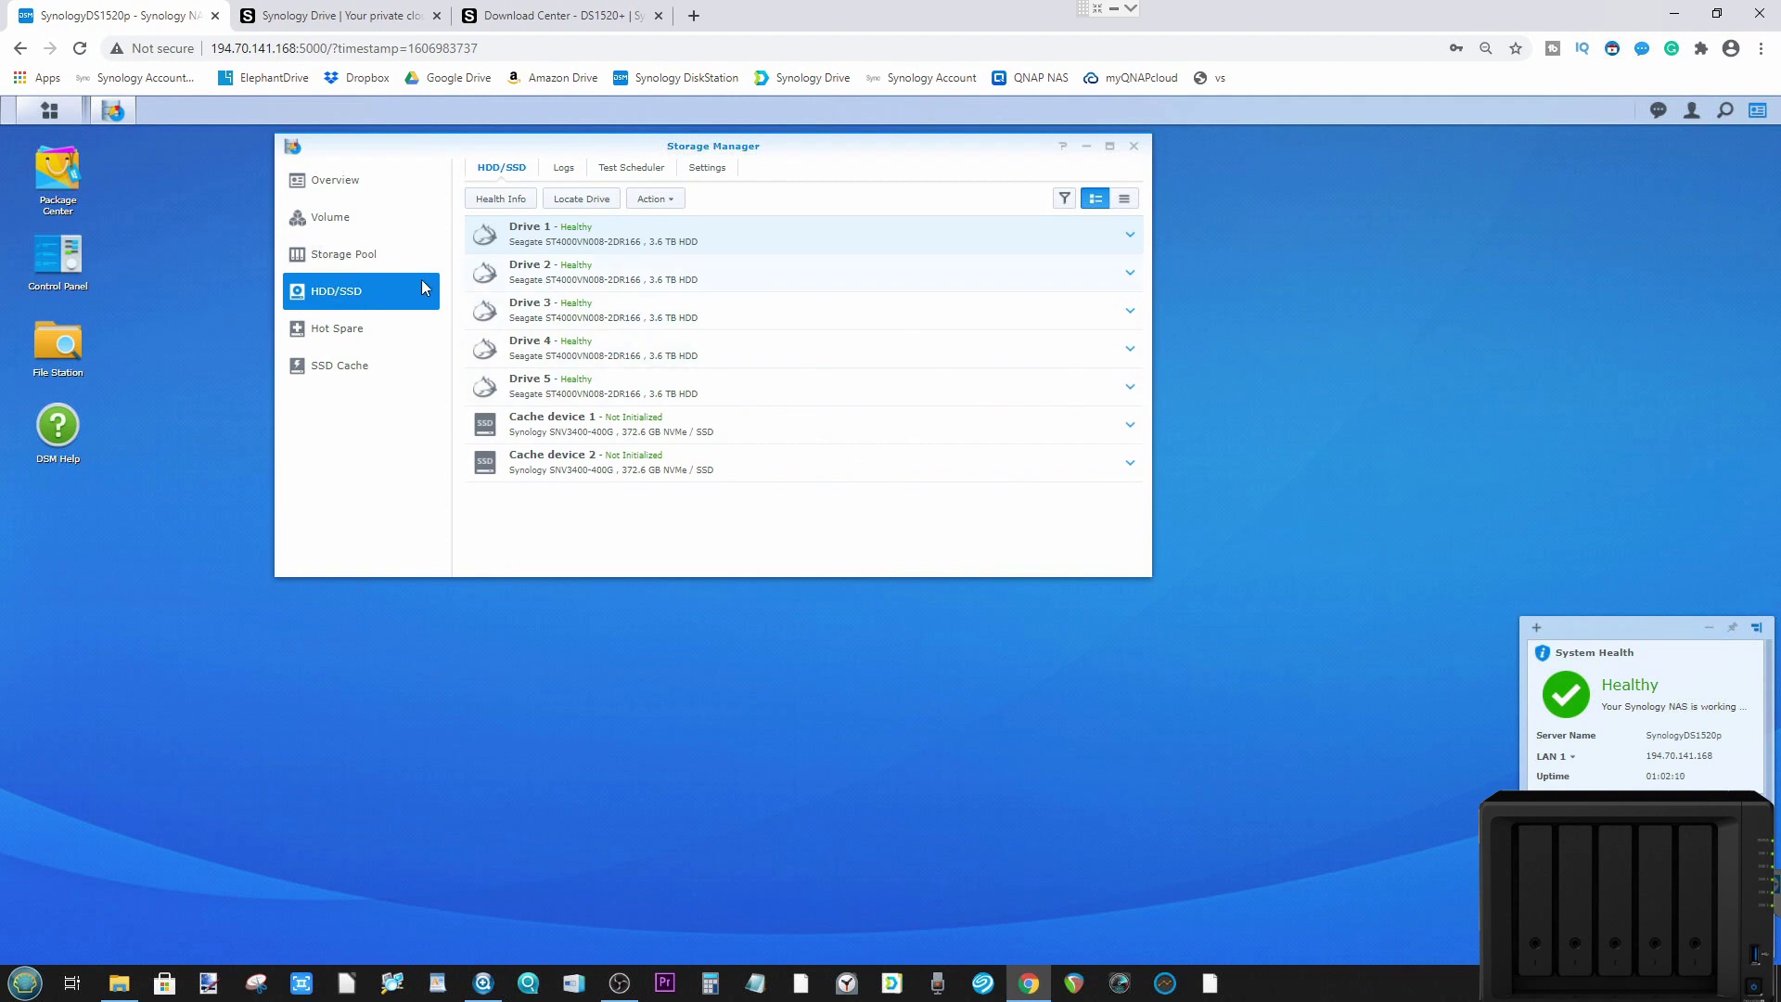
left_click(394, 256)
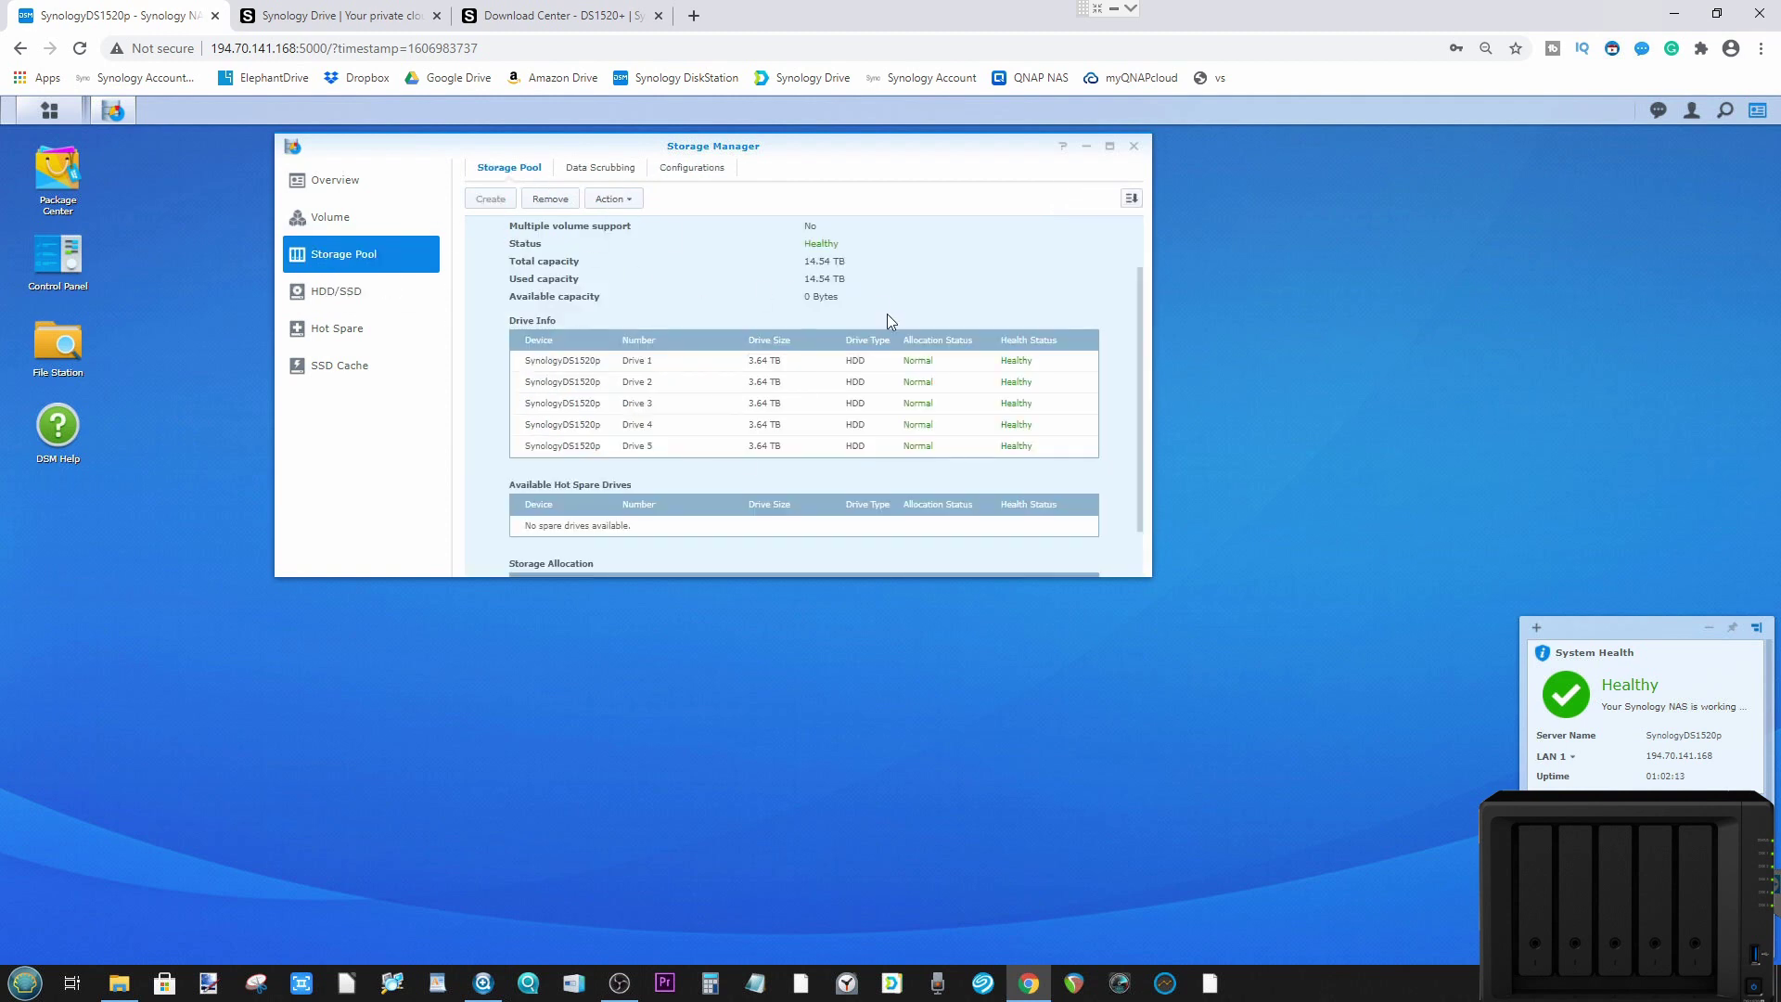
scroll(886, 316, "up", 1)
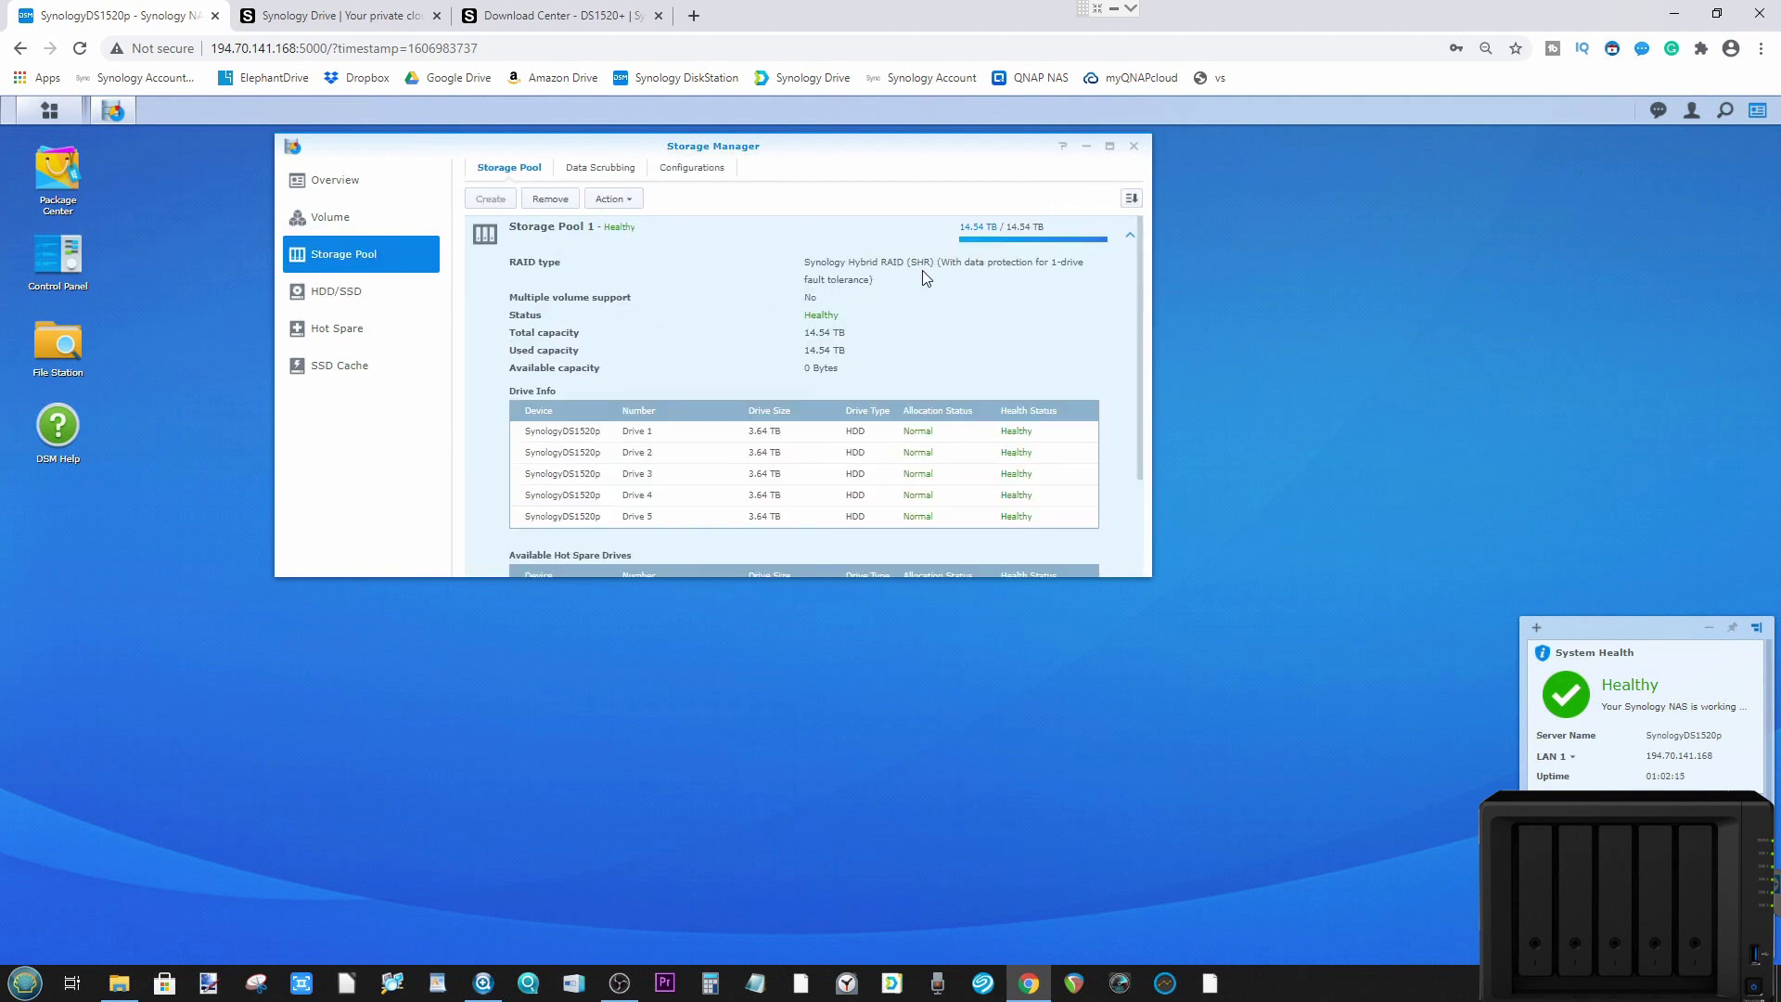
left_click(1133, 147)
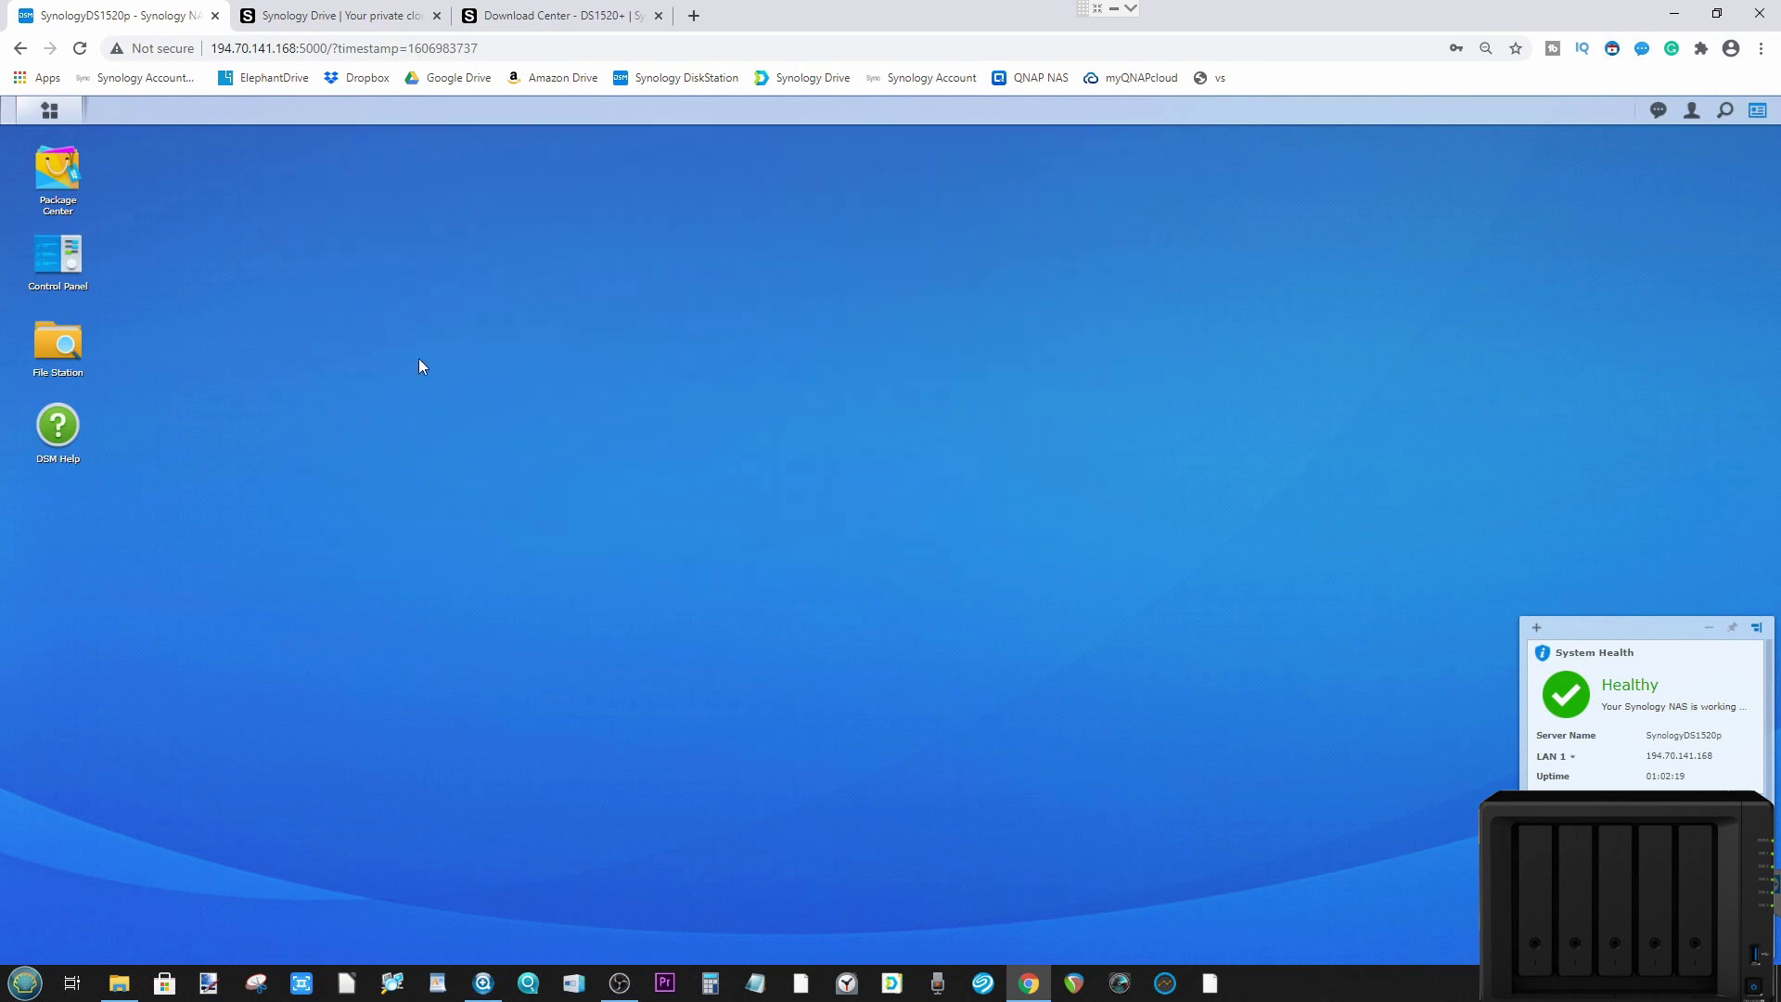
Step: Launch Package Center and scroll All Packages down to Synology Drive Server
left_click(63, 179)
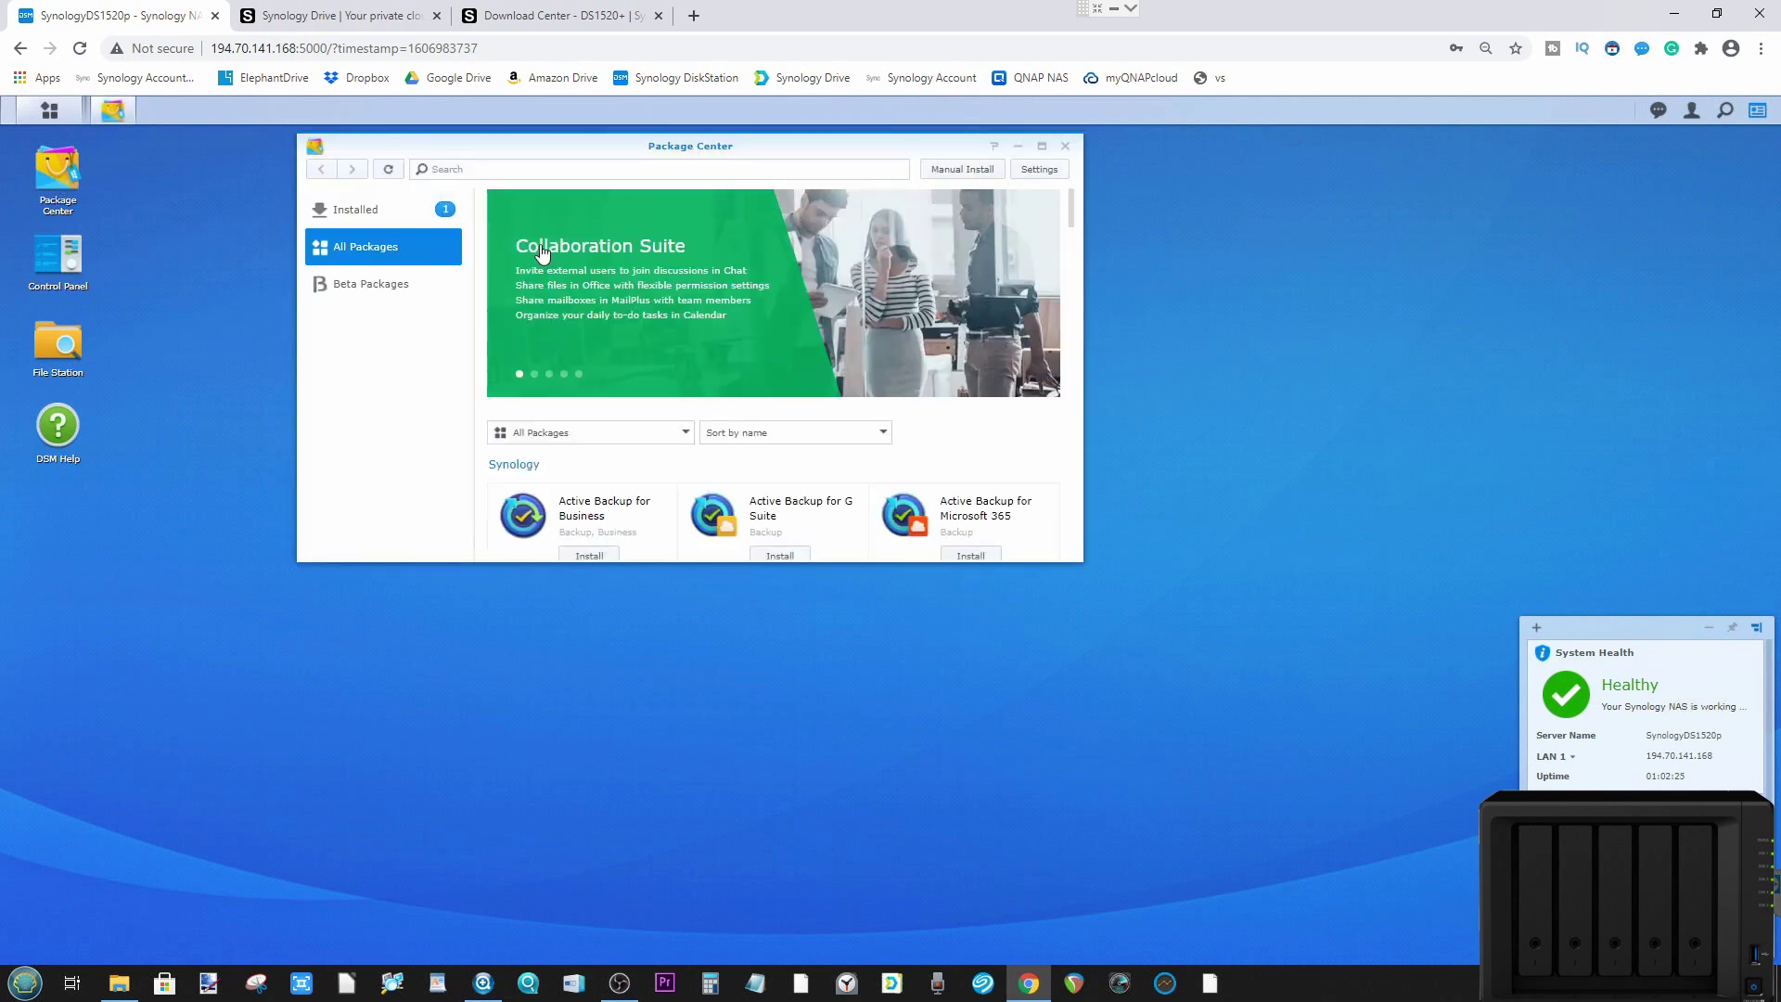
scroll(633, 283, "down", 2)
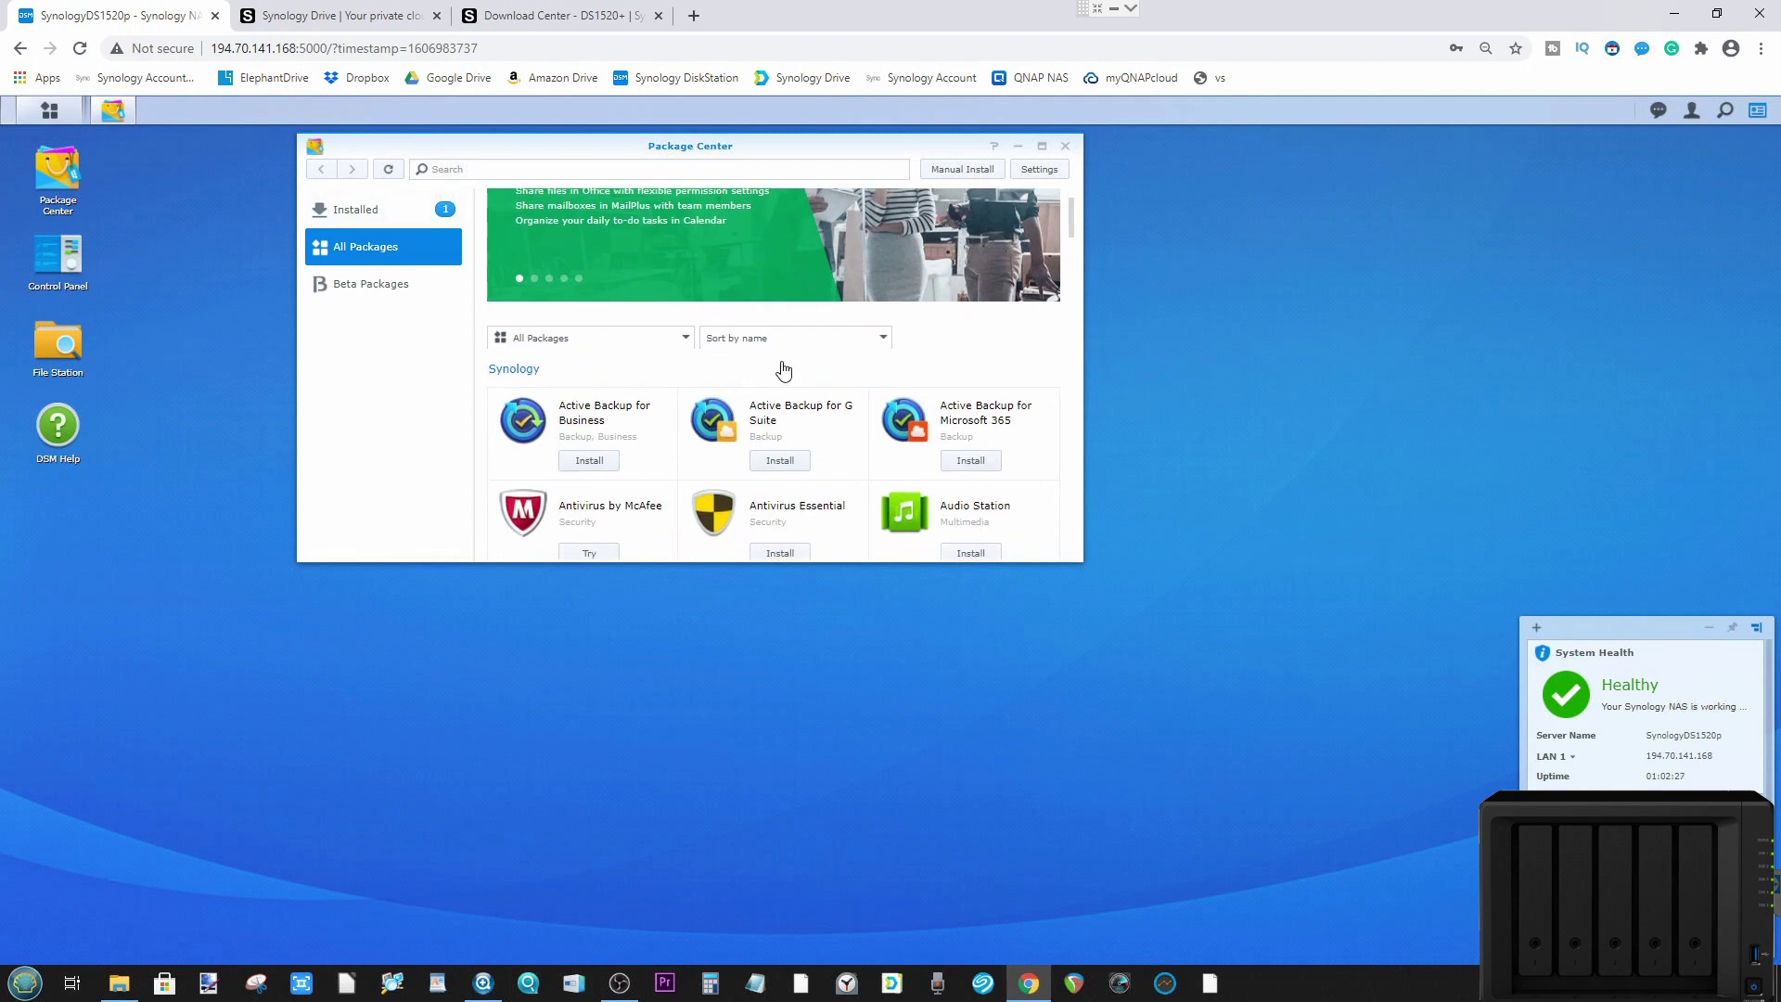
scroll(783, 369, "down", 10)
scroll(782, 369, "down", 3)
scroll(782, 369, "down", 1)
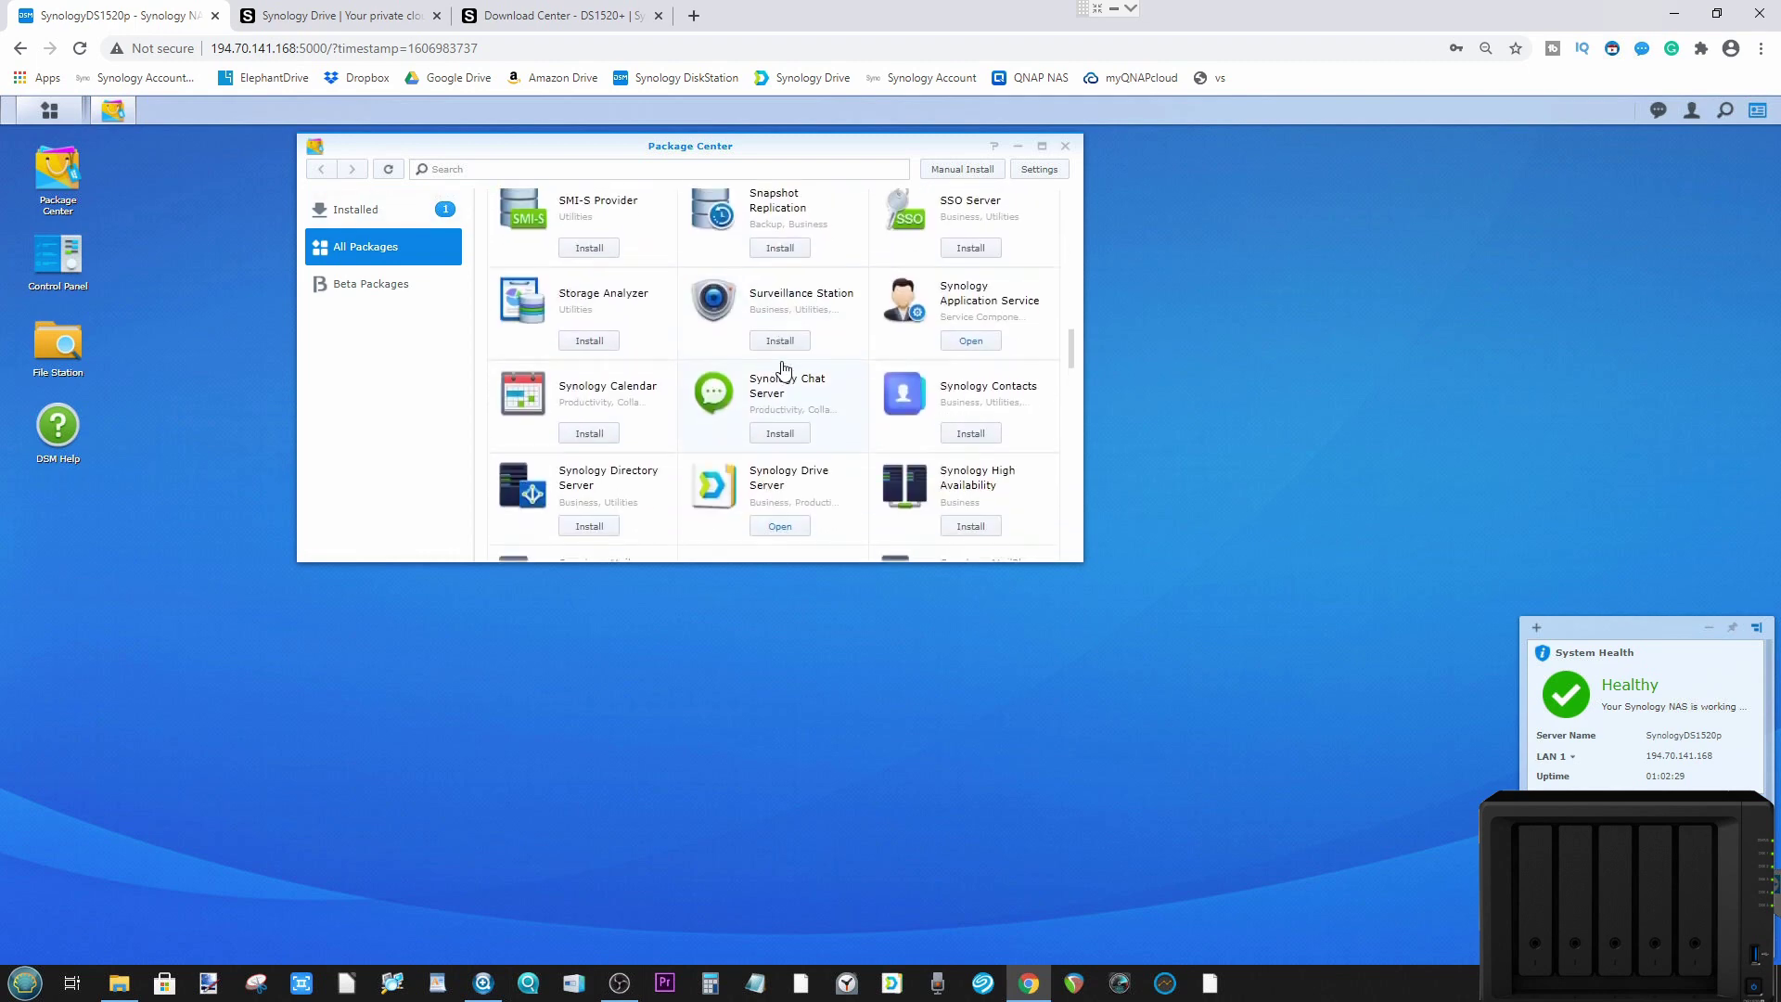
scroll(783, 369, "down", 1)
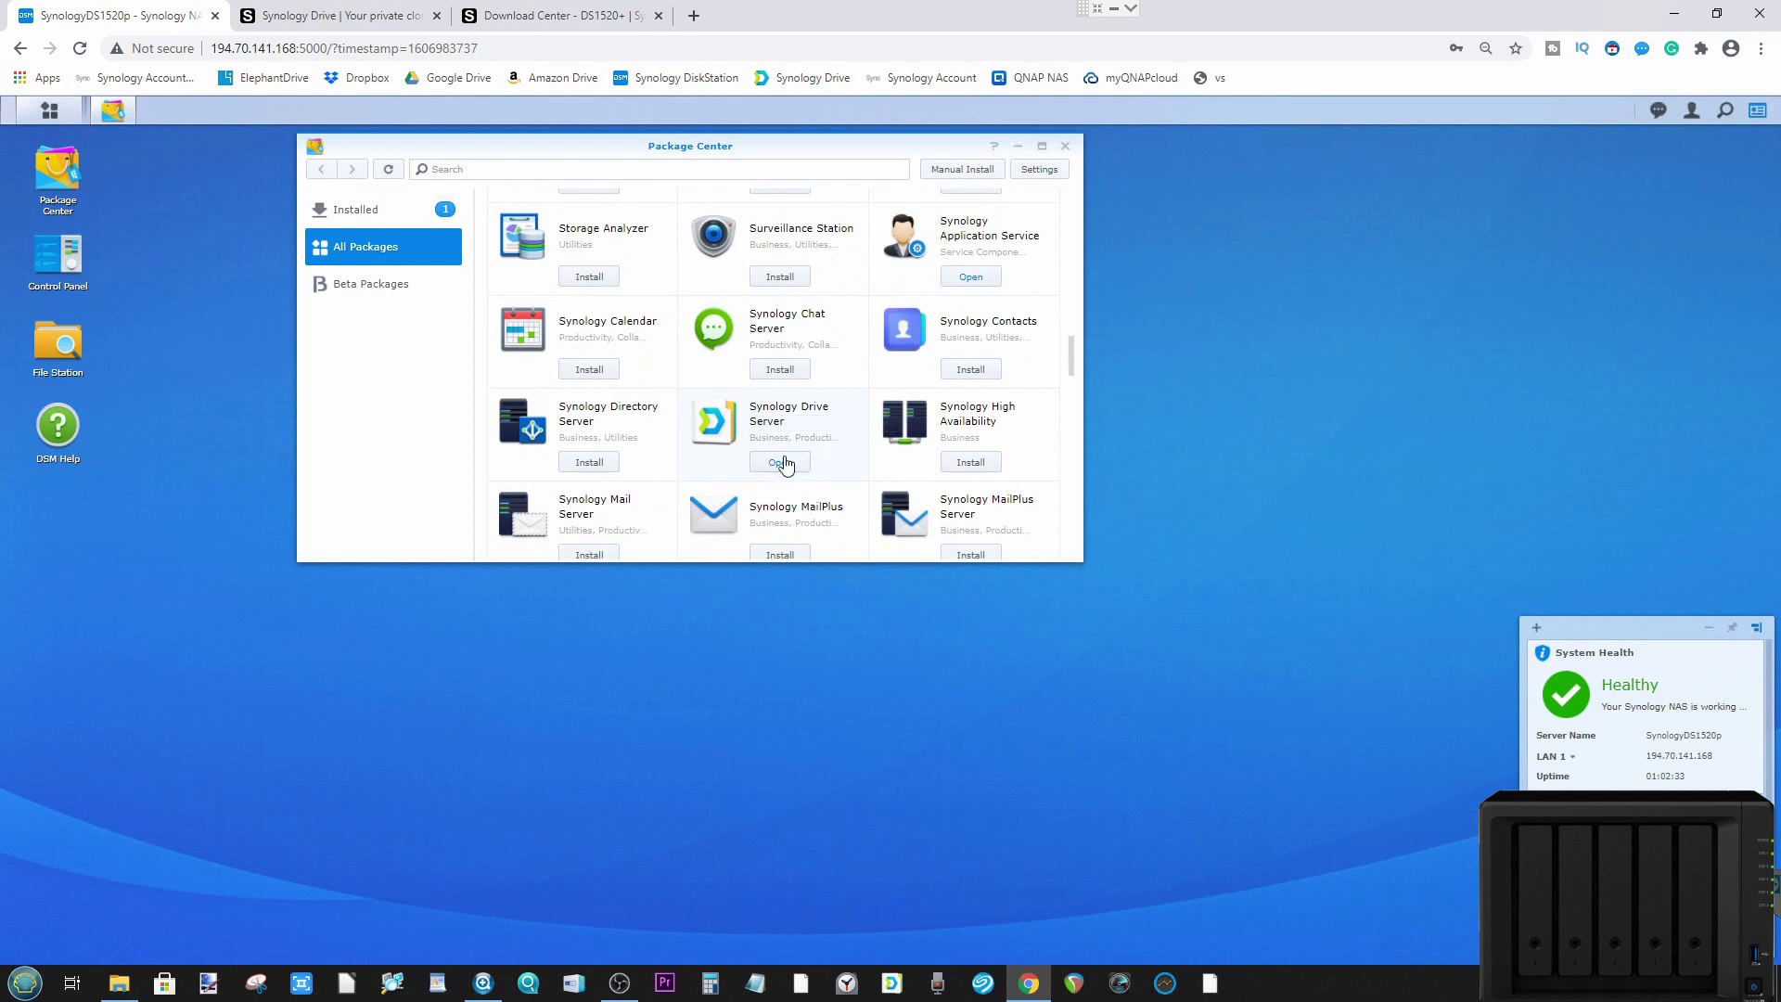
Step: Open the DSM Main Menu app list, close it back to Package Center, then reopen it
left_click(52, 118)
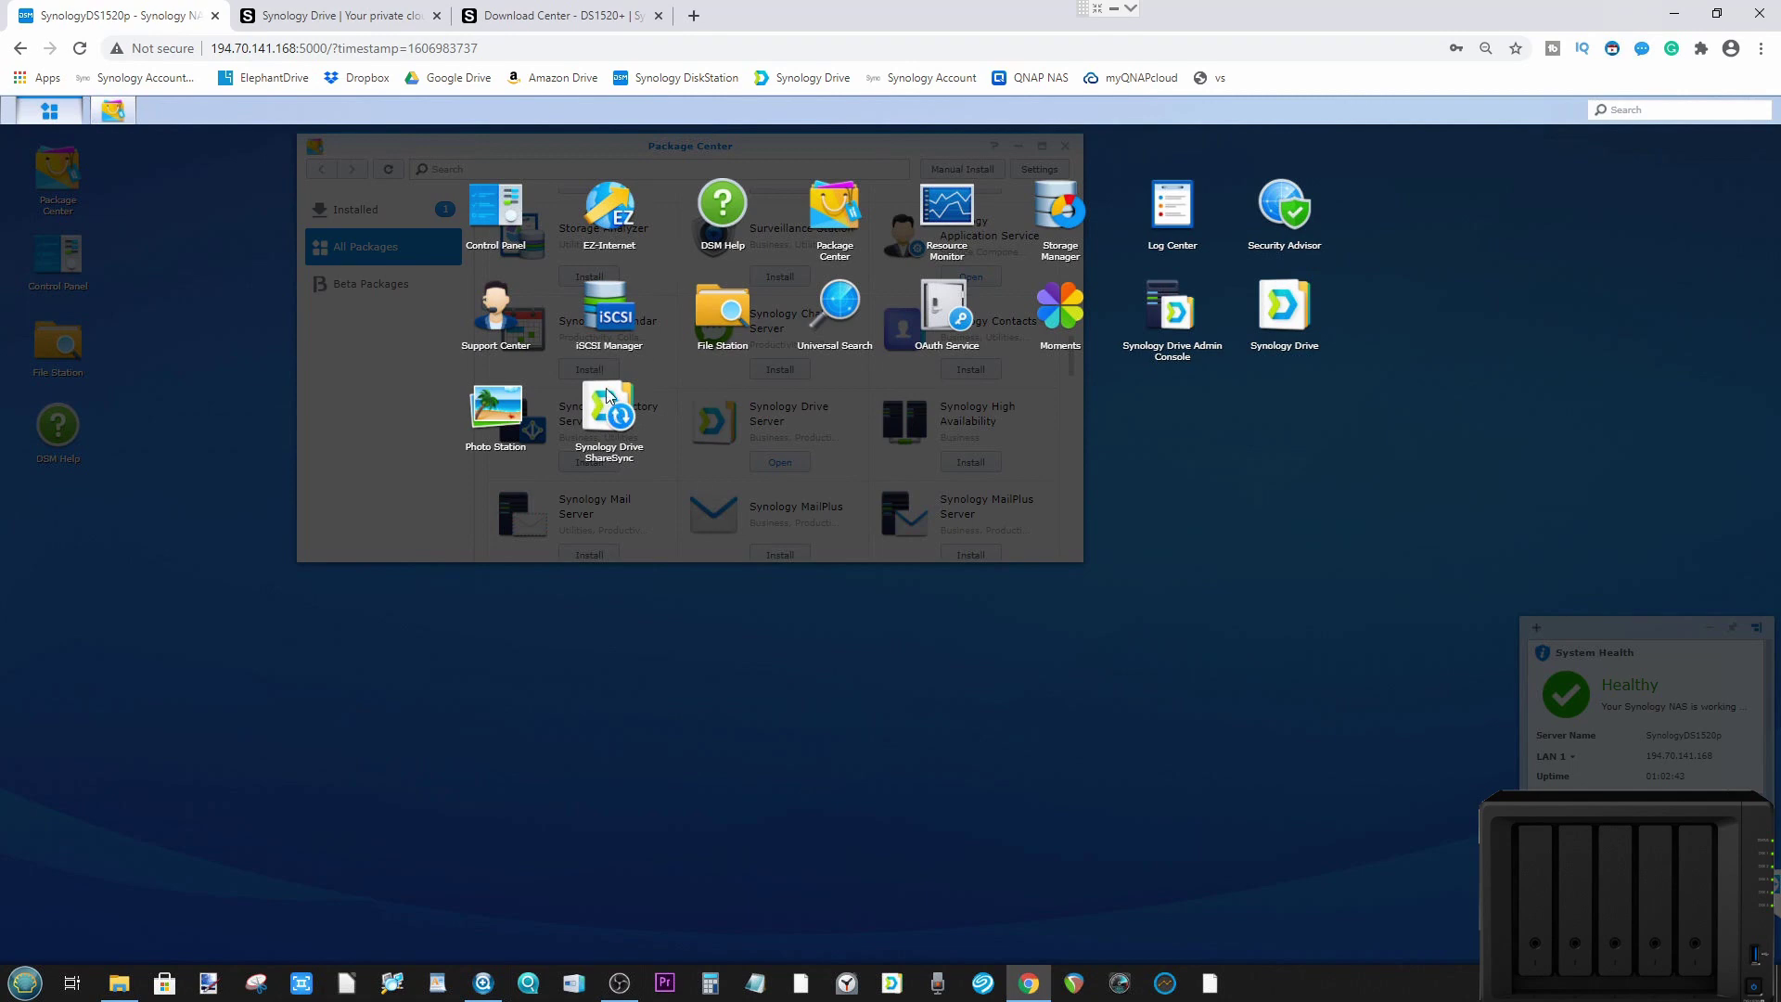
left_click(899, 419)
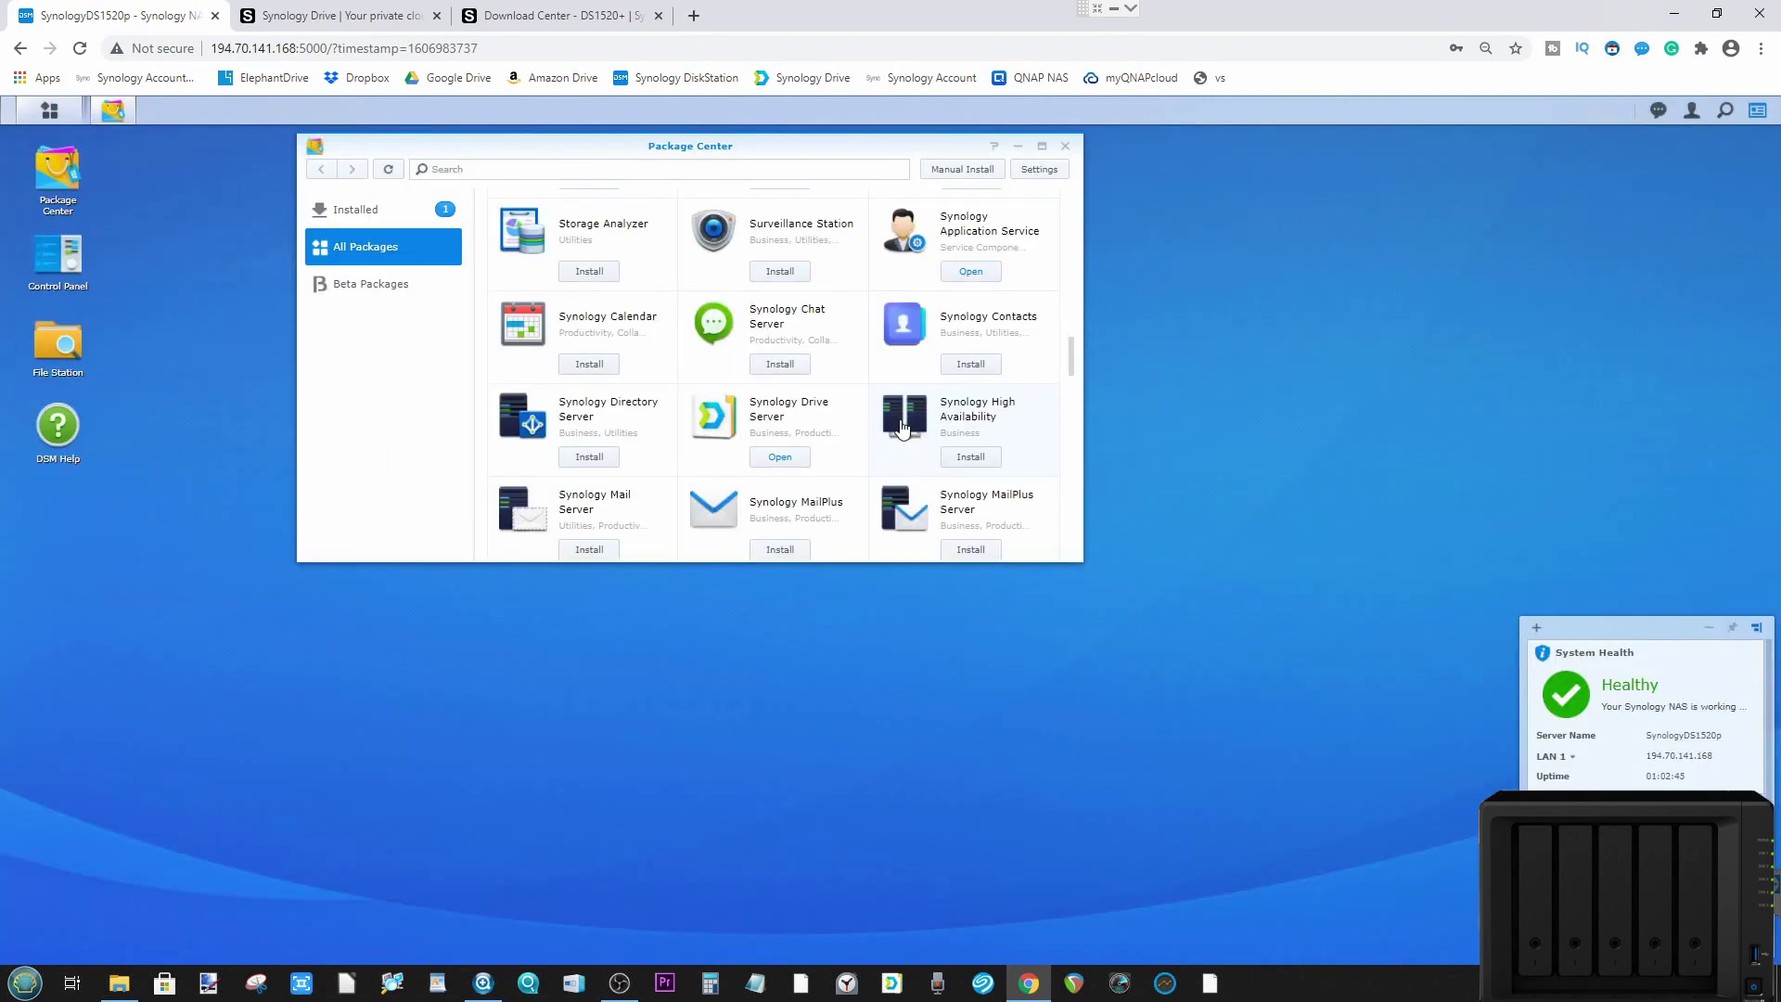
scroll(901, 426, "down", 4)
scroll(649, 371, "up", 6)
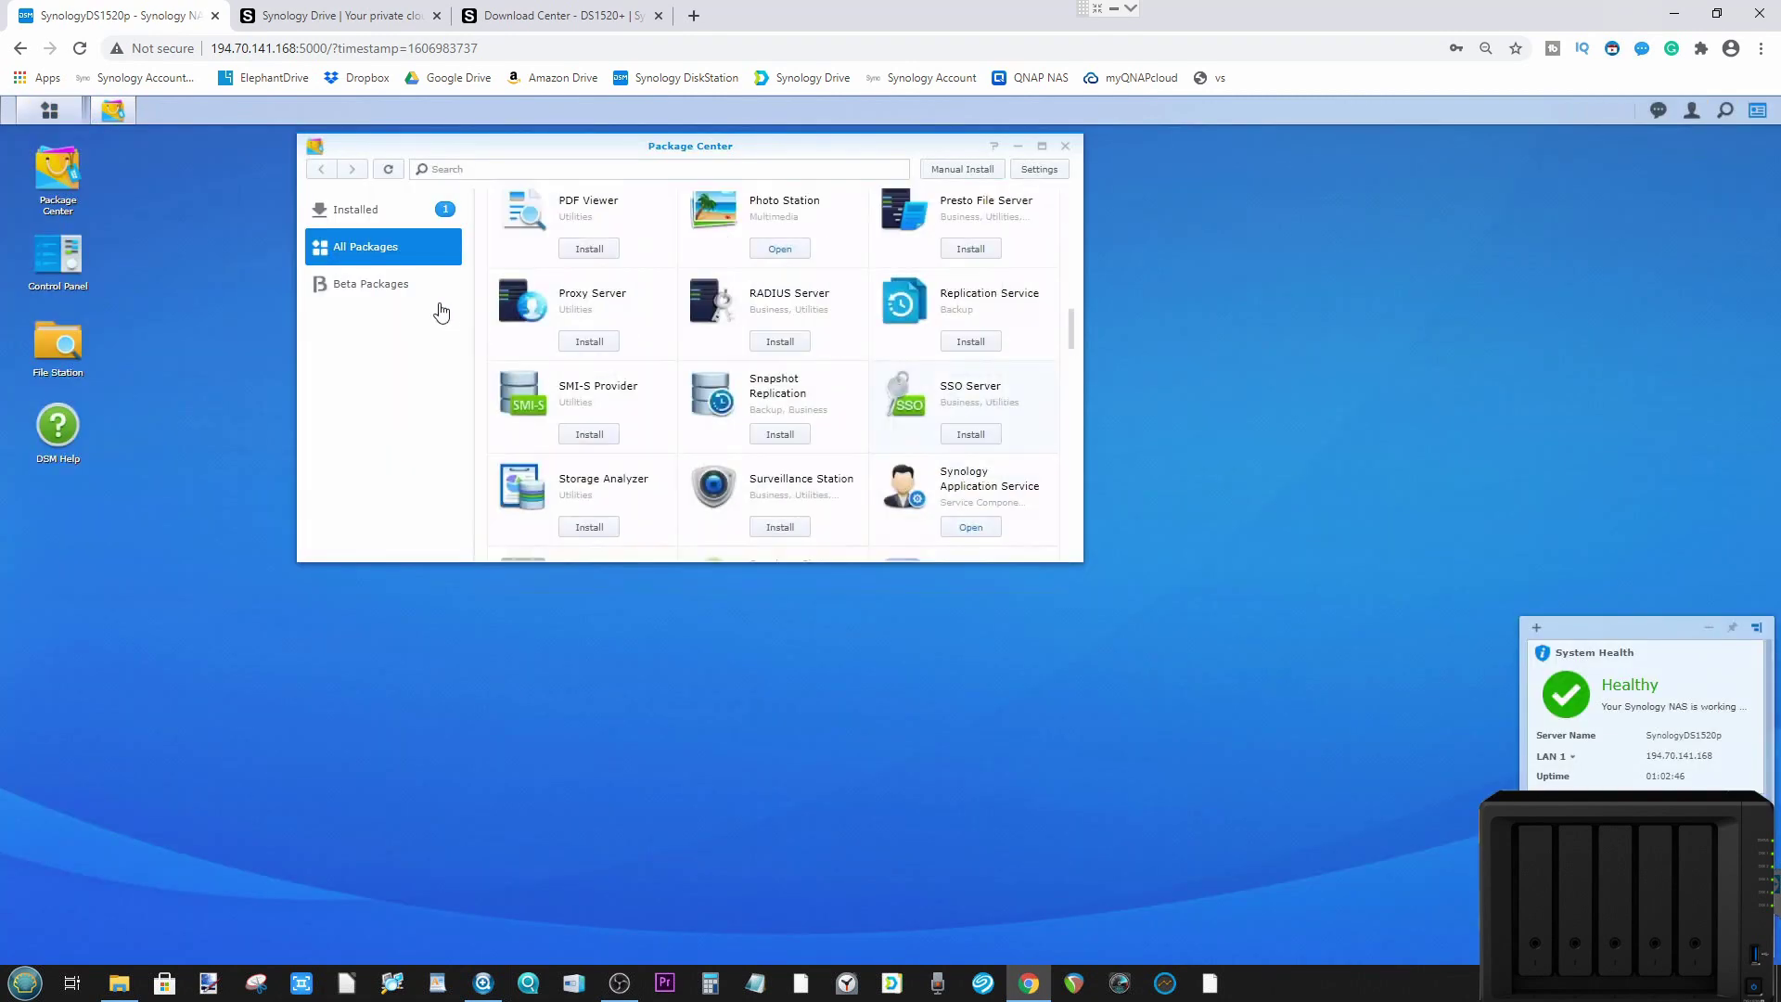
left_click(49, 111)
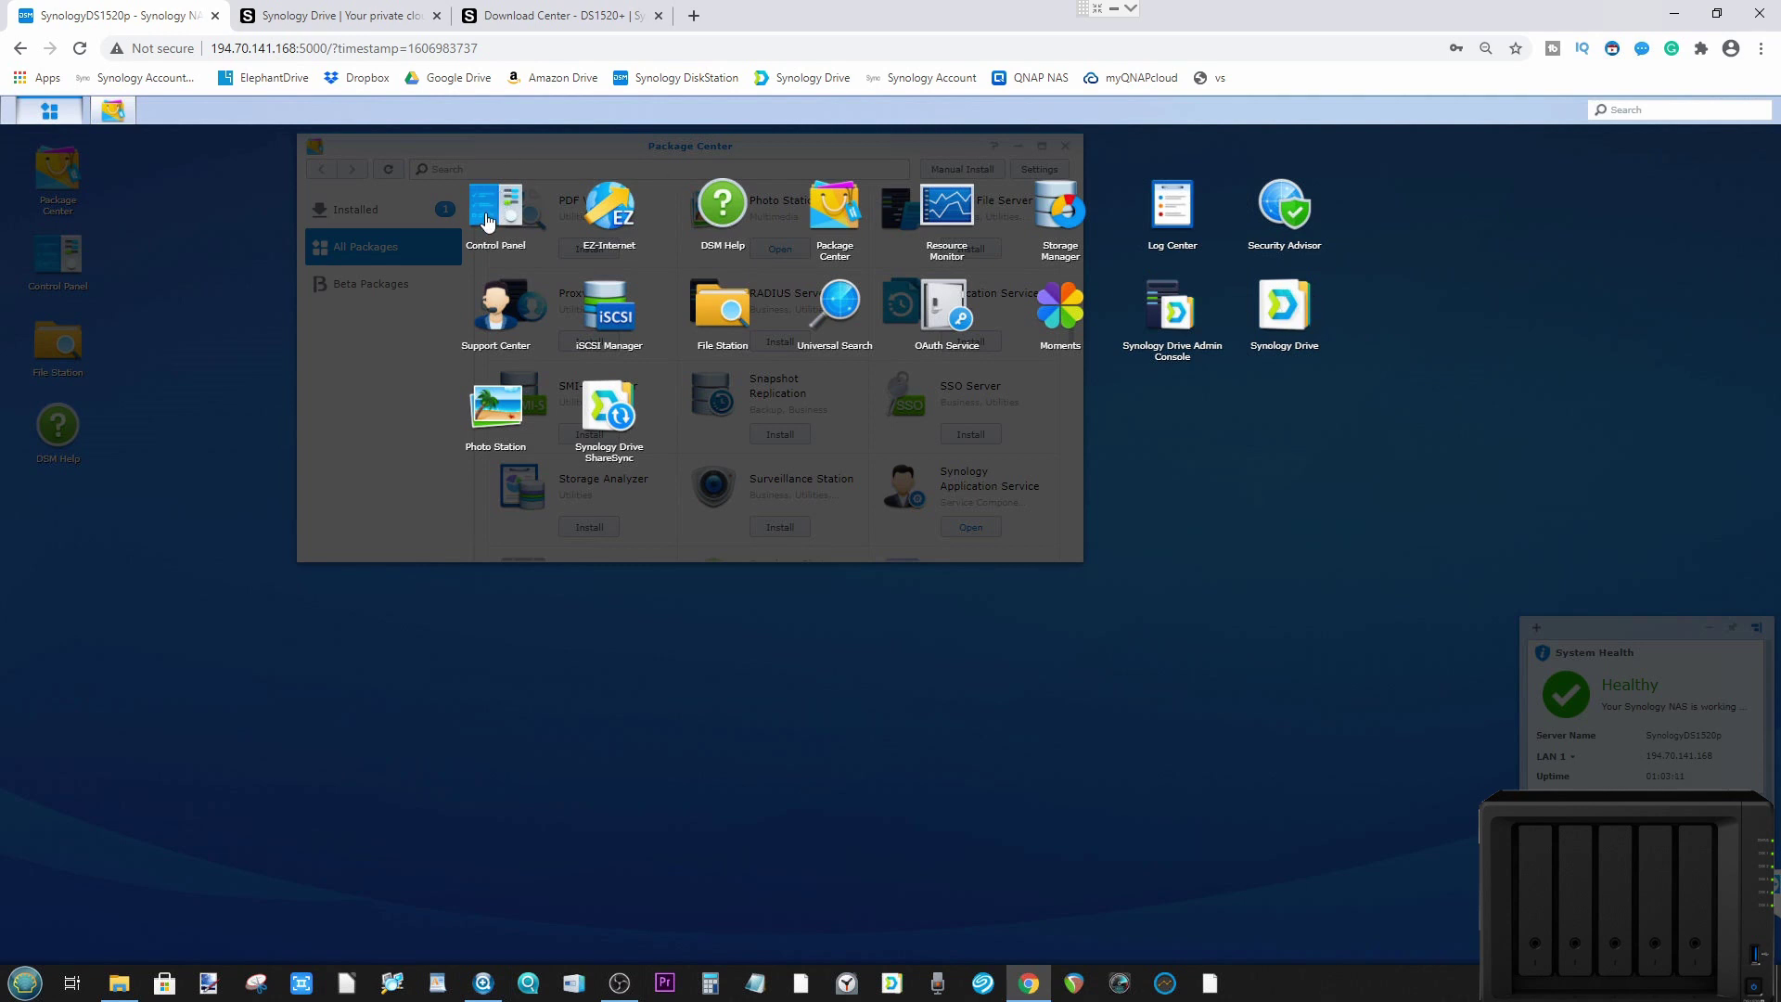
Step: In Control Panel > User > Advanced, enable the user home service on Volume 1, then close Control Panel
left_click(491, 219)
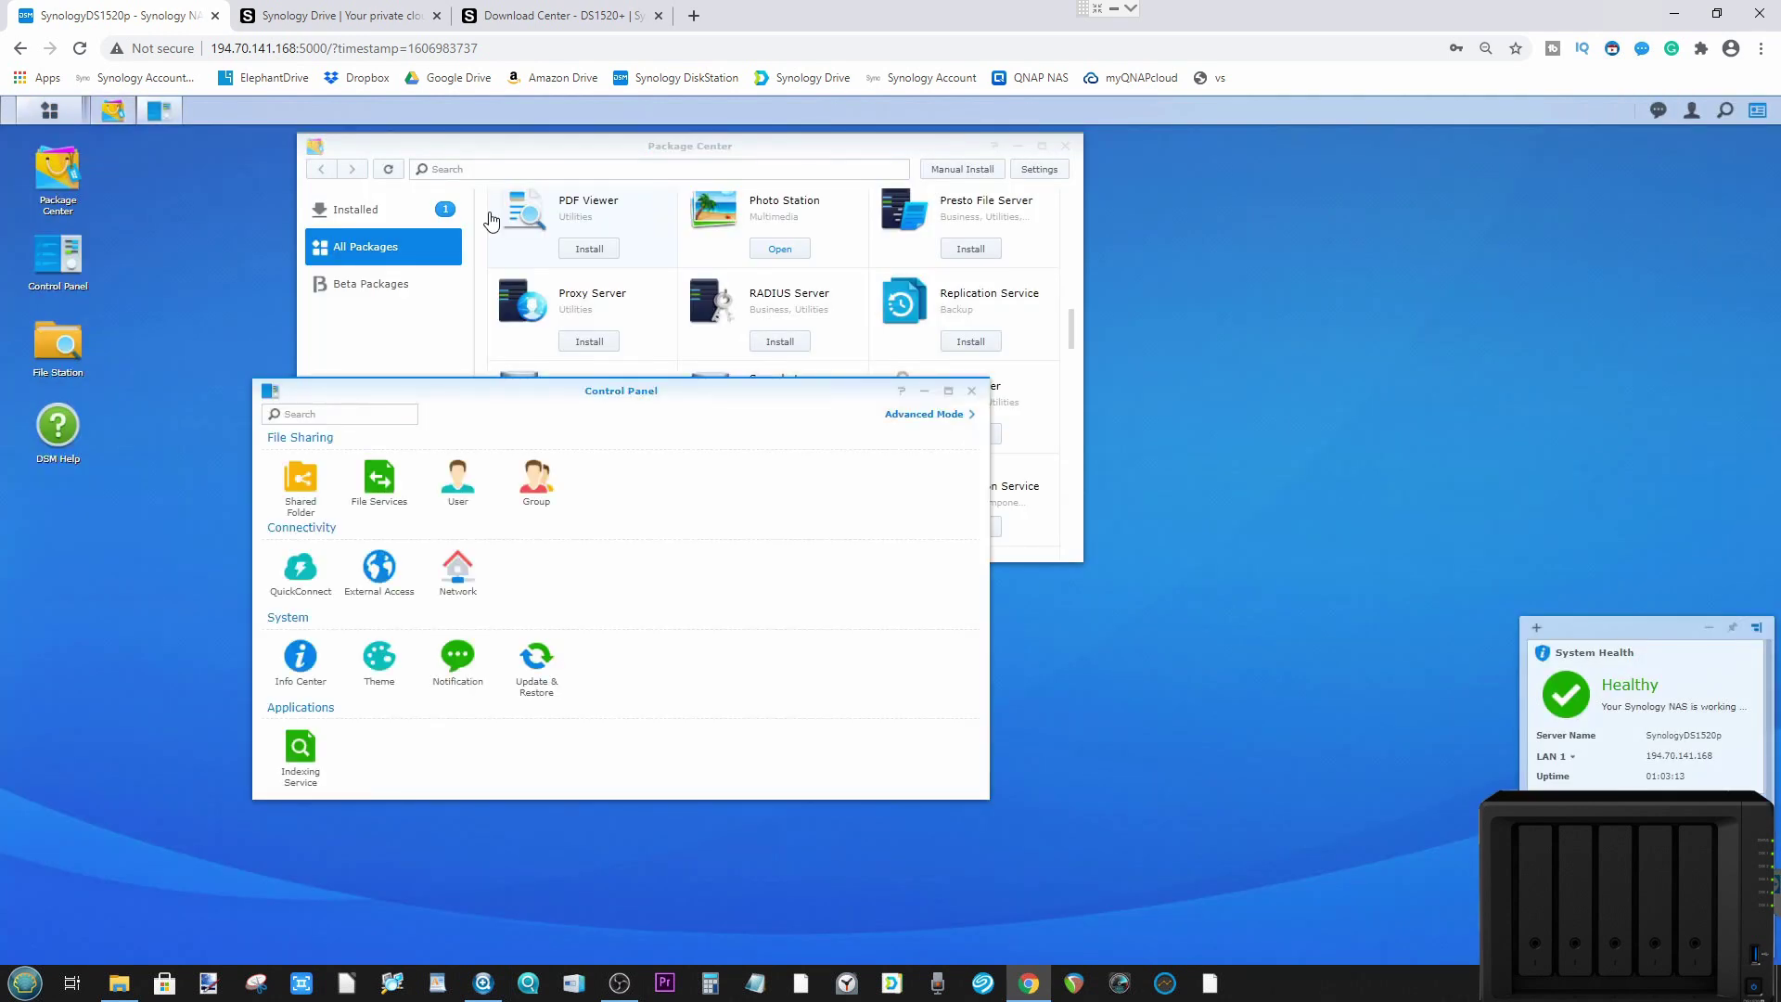
left_click(456, 499)
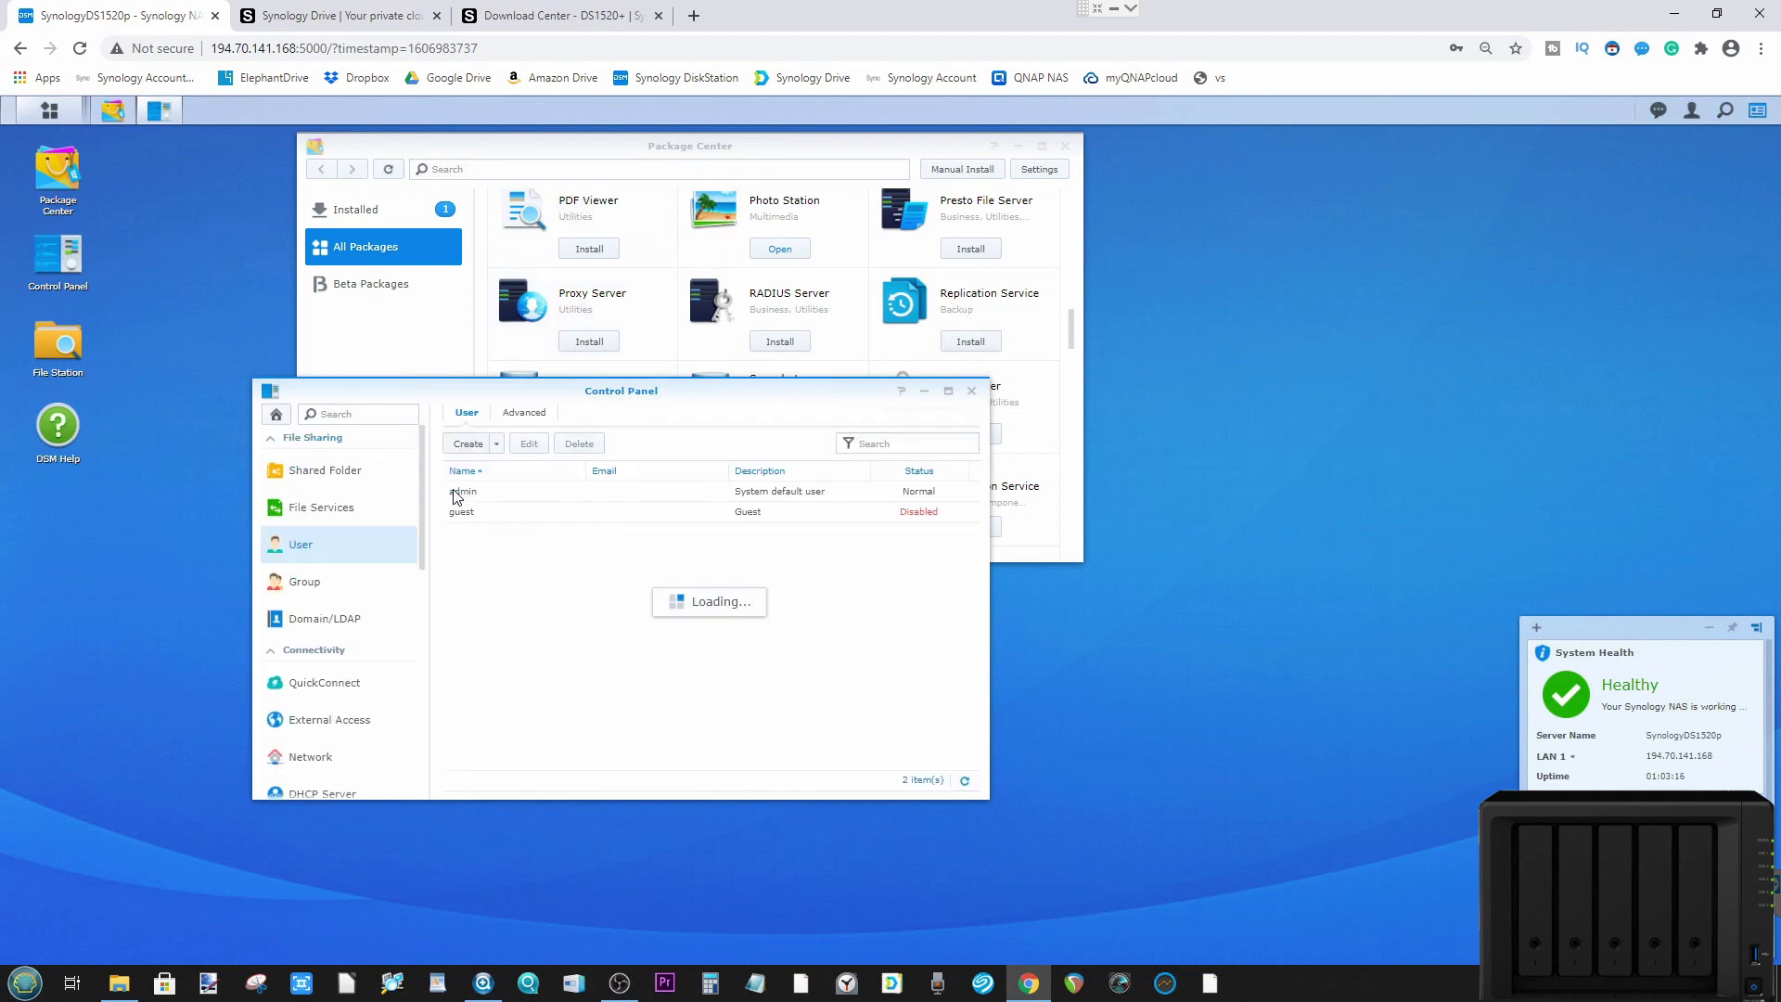
left_click(527, 414)
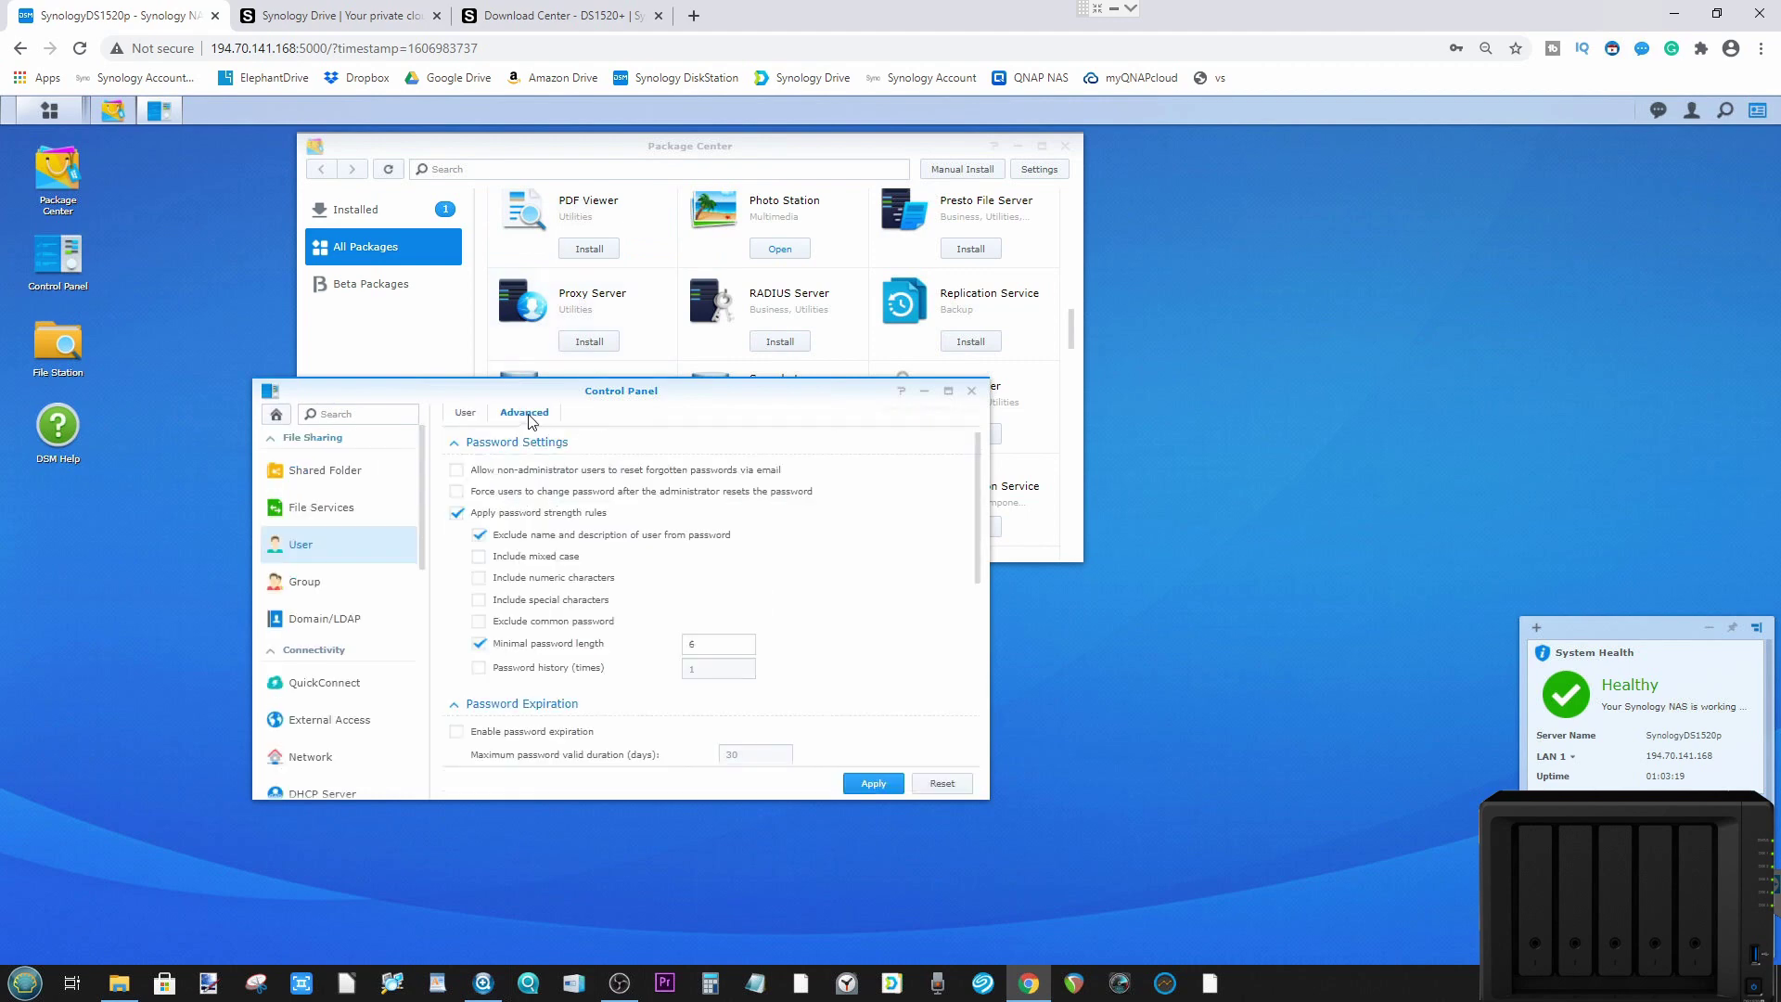
scroll(525, 455, "down", 5)
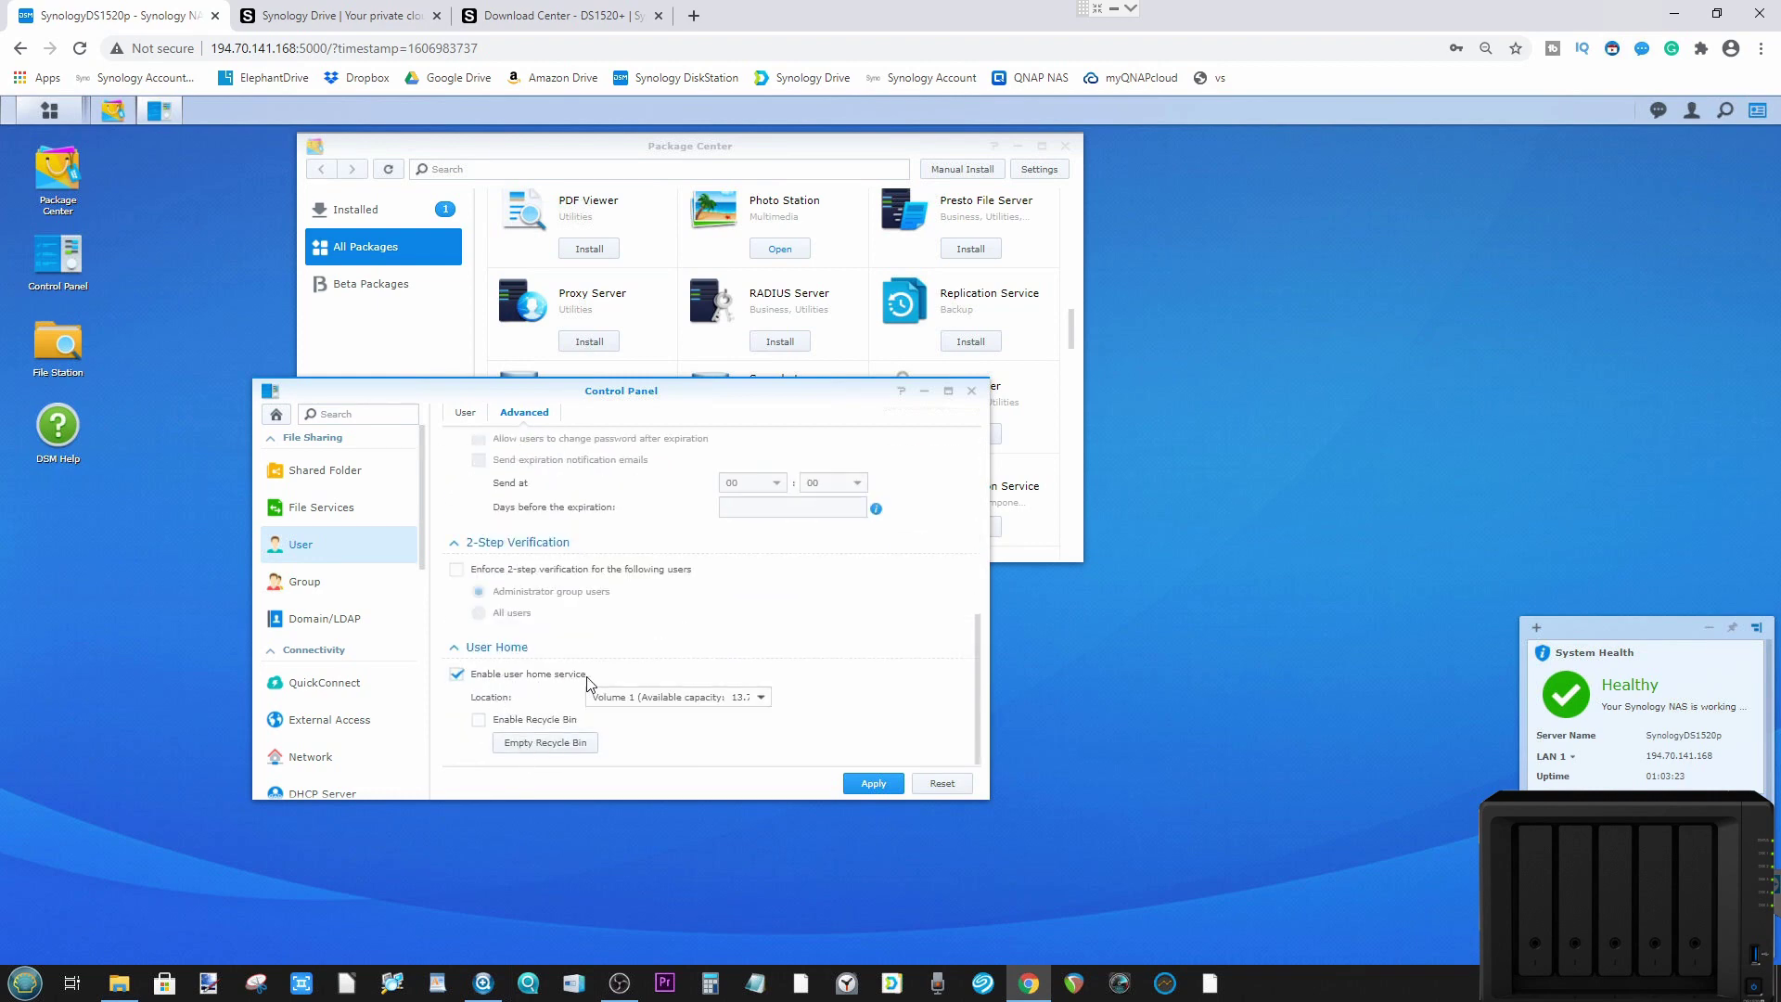
left_click(652, 696)
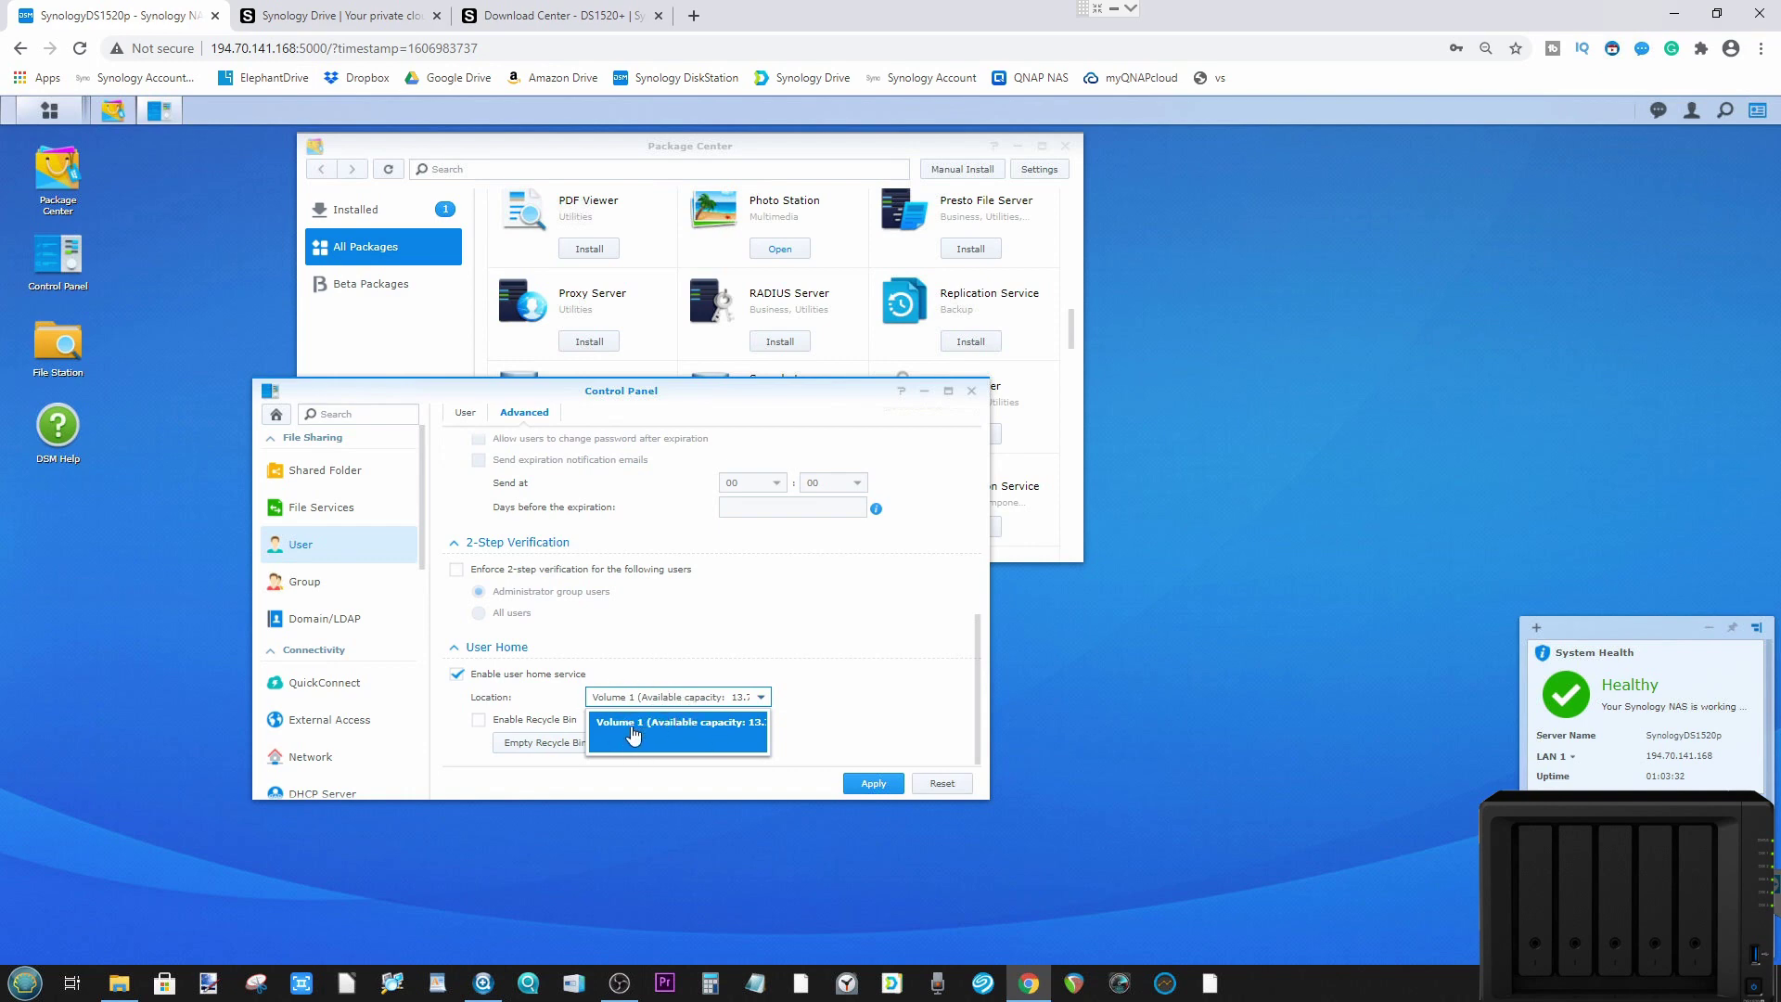
left_click(888, 782)
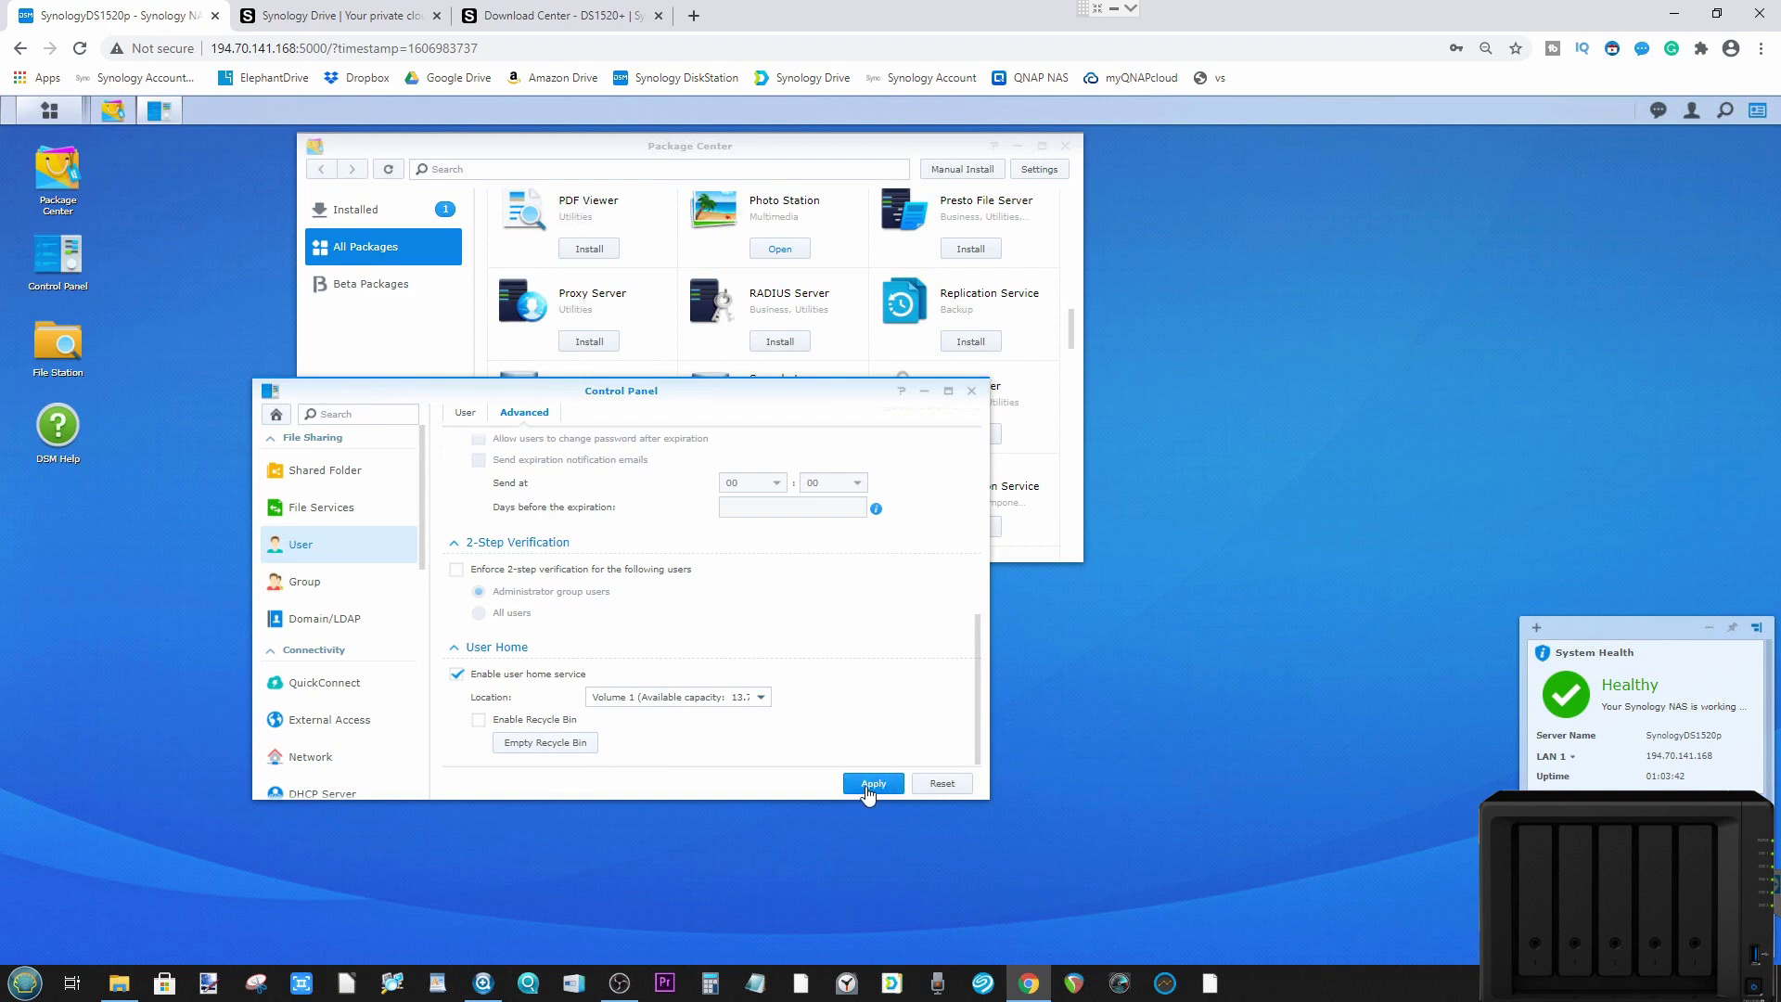
left_click(971, 390)
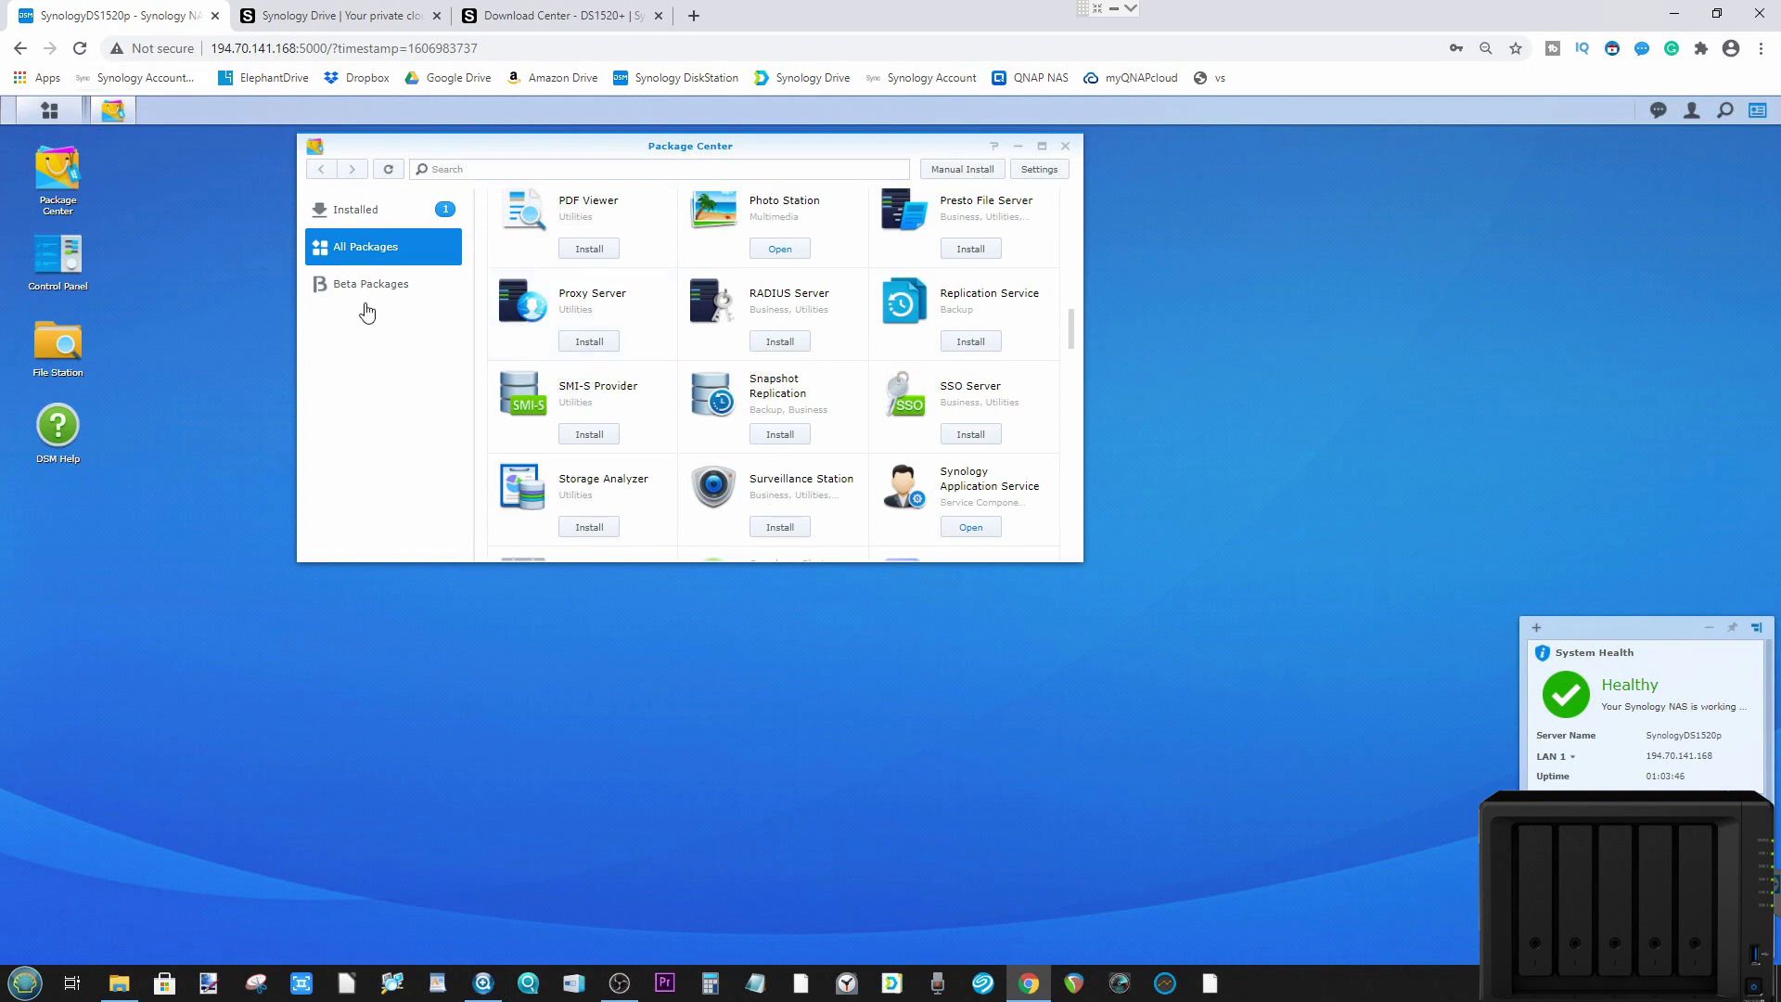
Step: Launch Synology Drive from the Main Menu in a new tab, then return to the DSM tab
left_click(48, 112)
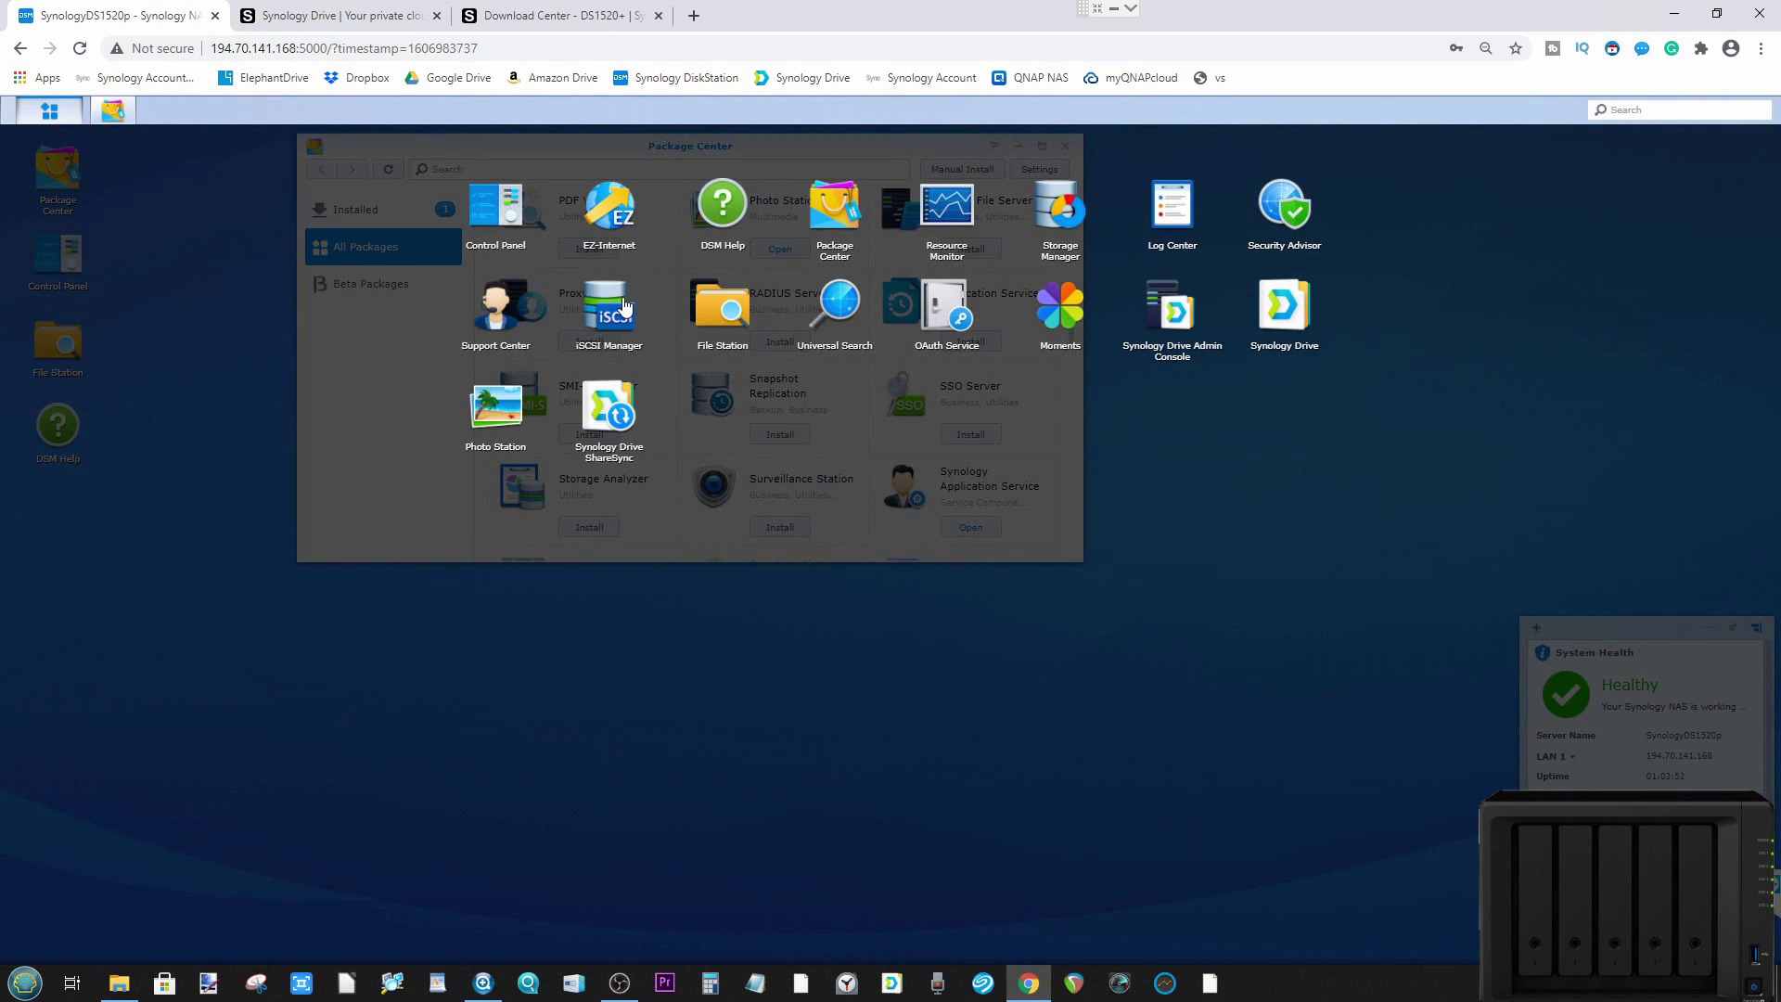
left_click(1296, 312)
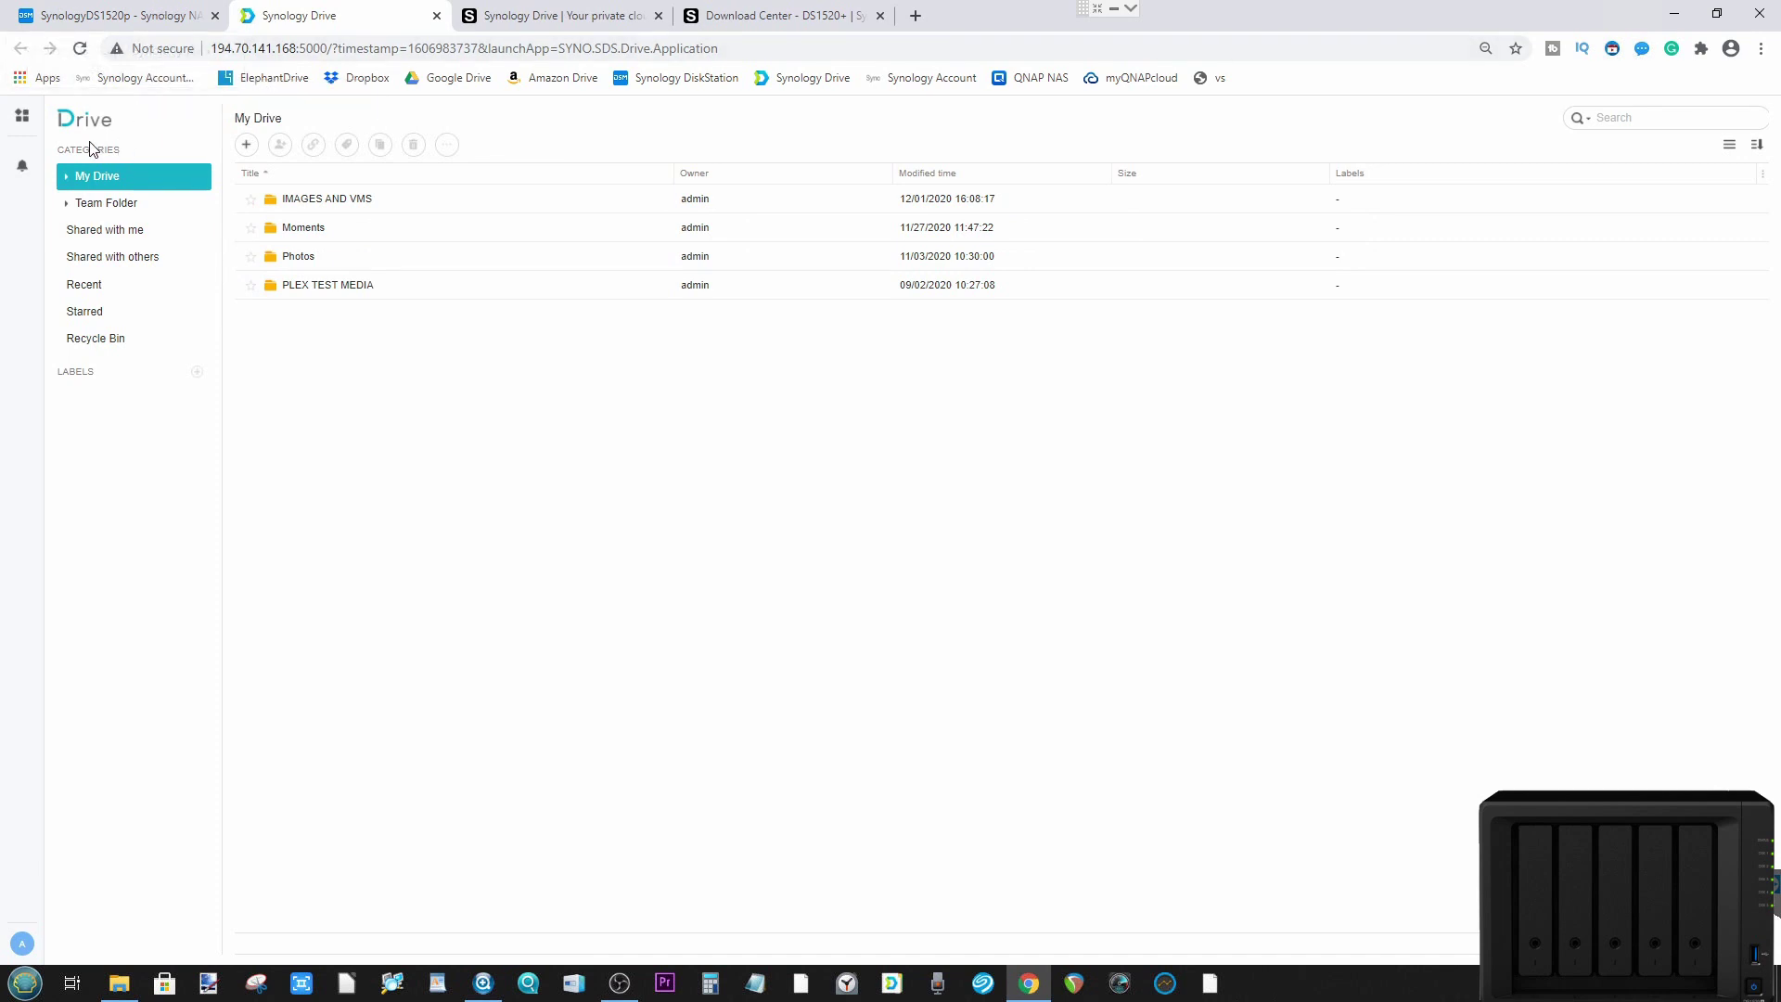
left_click(95, 15)
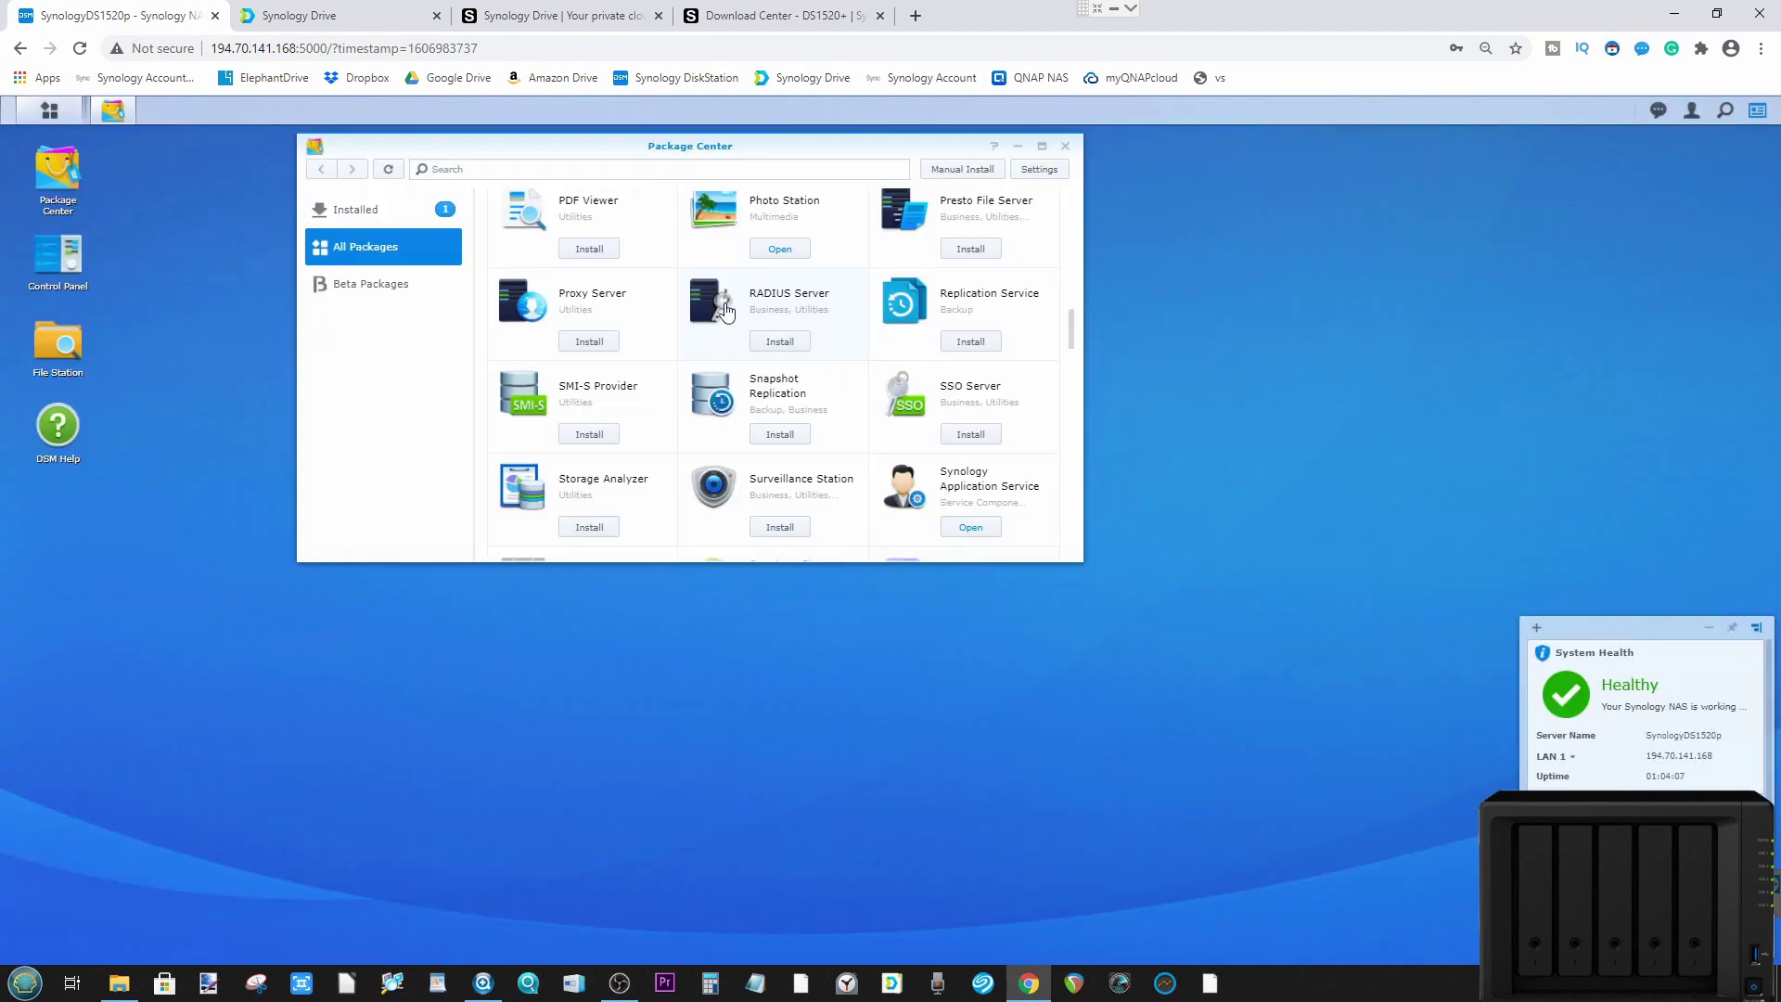
Step: In File Station, browse home > Drive > IMAGES AND VMS and select the Moments folder
left_click(728, 308)
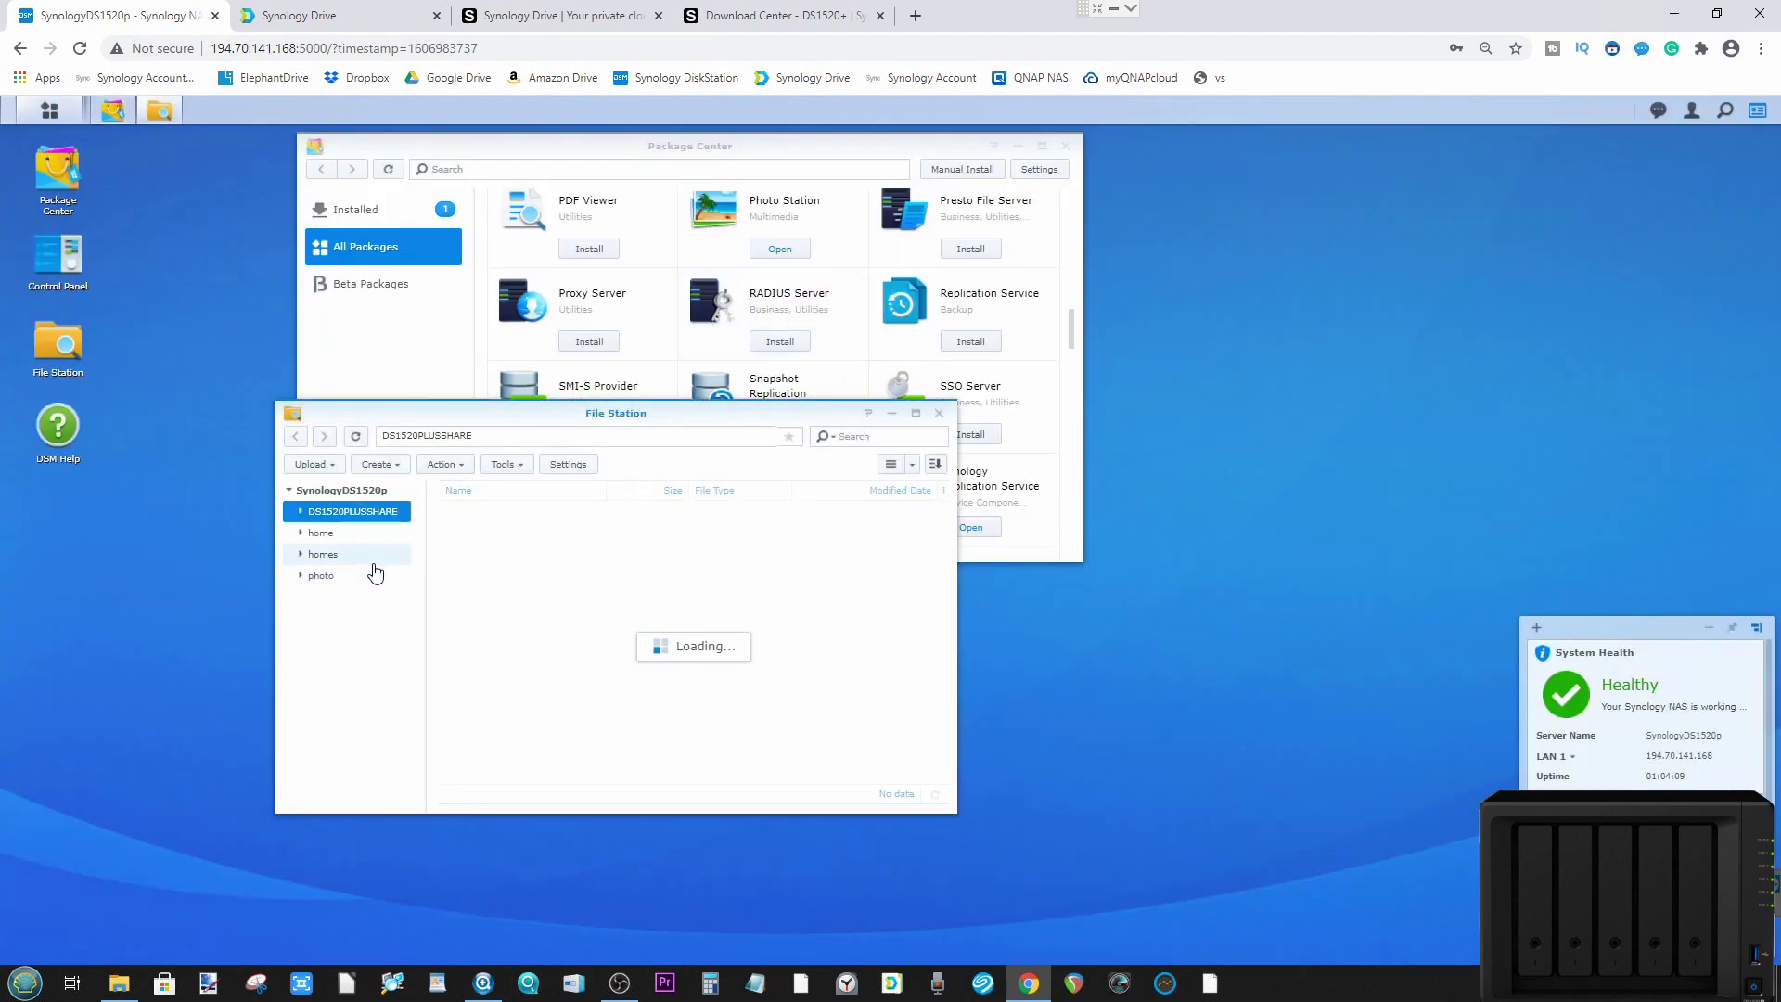
left_click(331, 536)
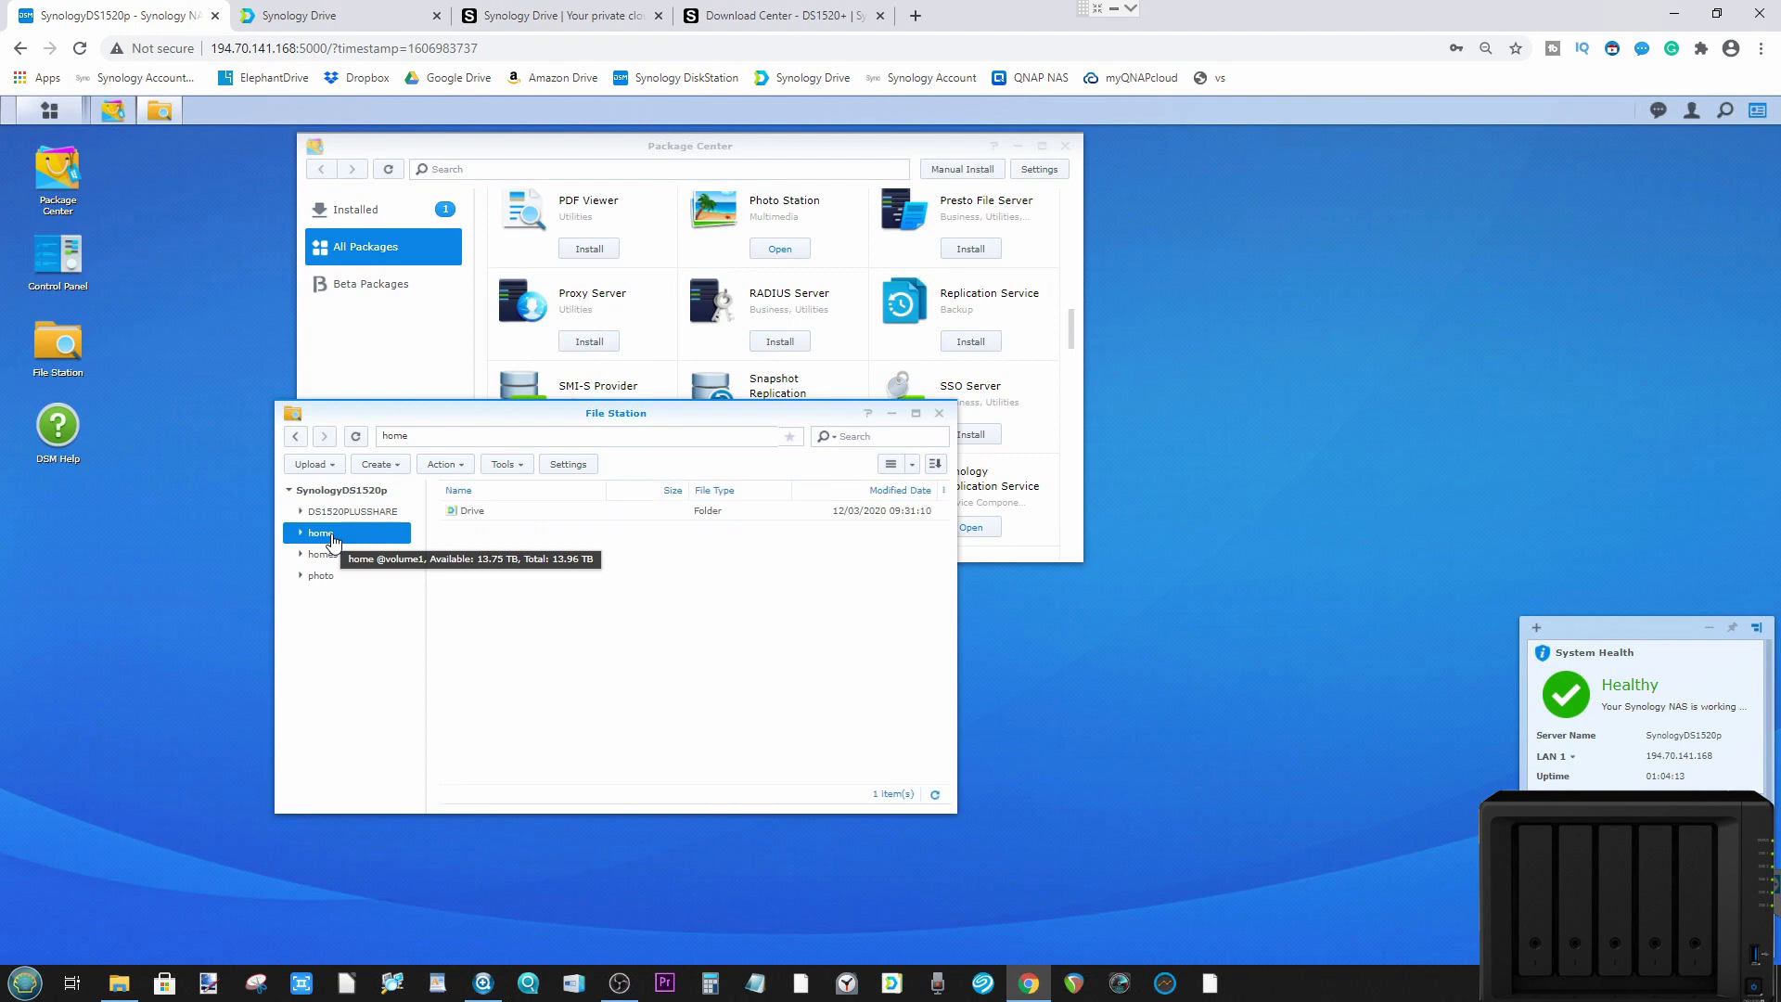
left_click(352, 555)
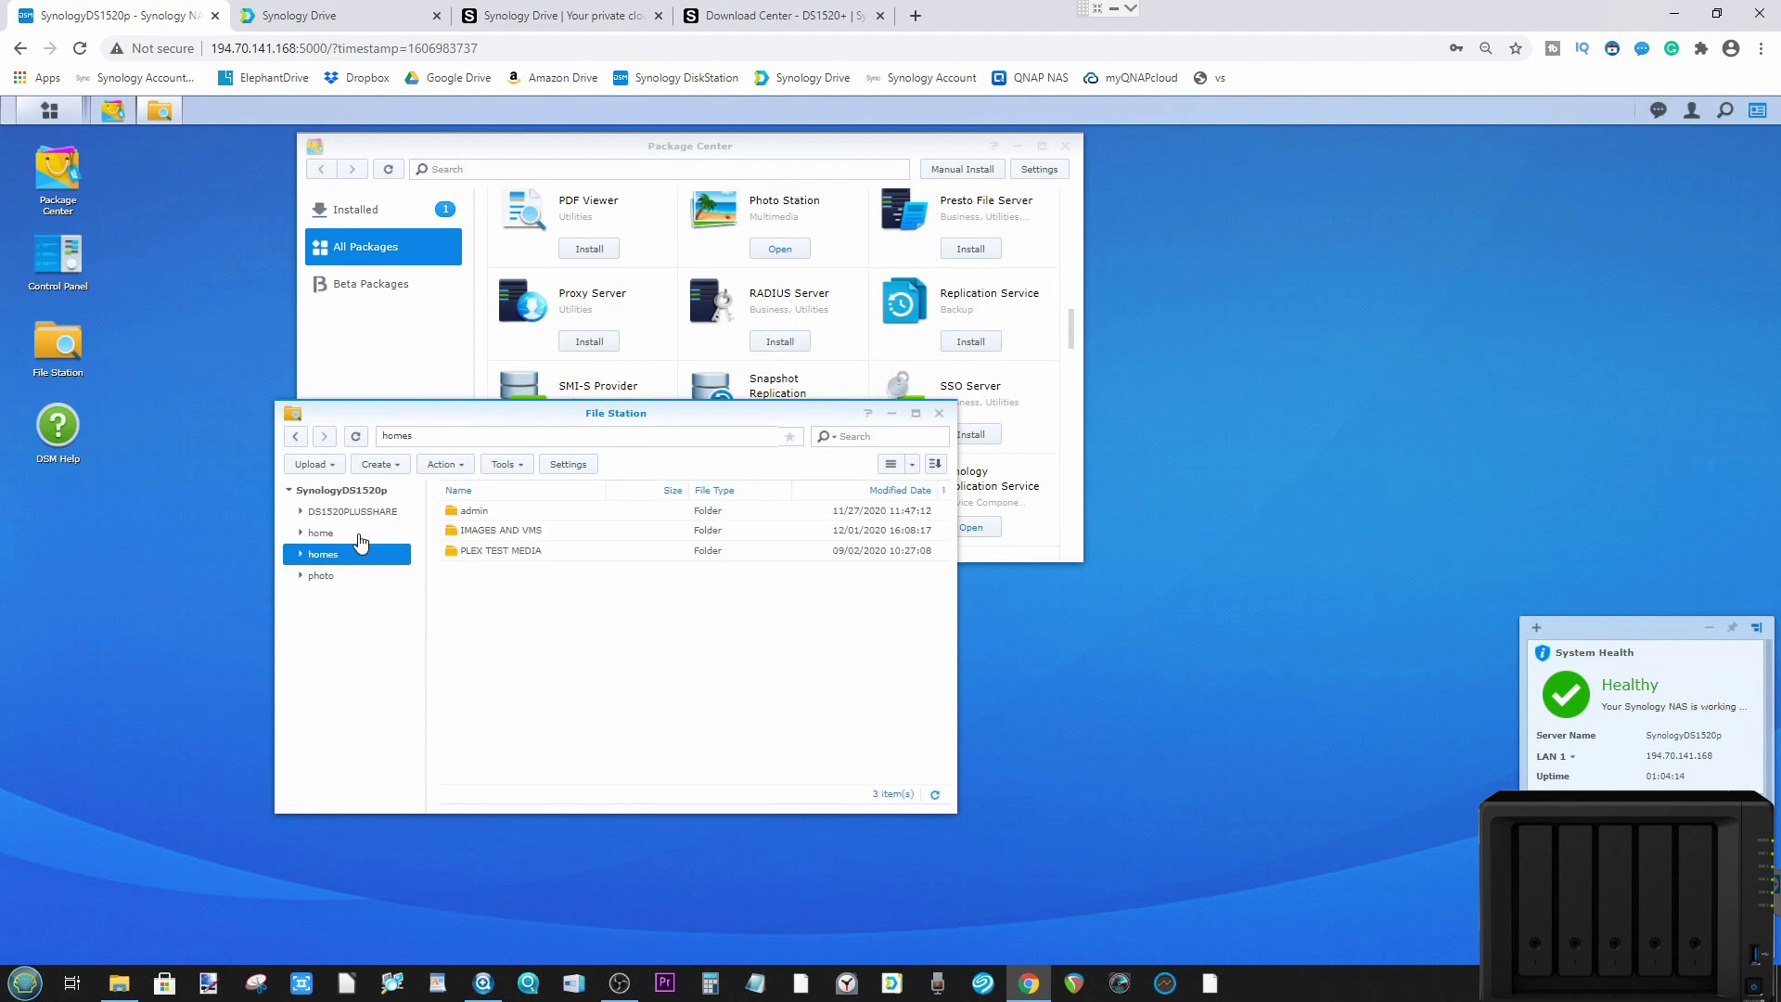
left_click(354, 532)
double_click(469, 511)
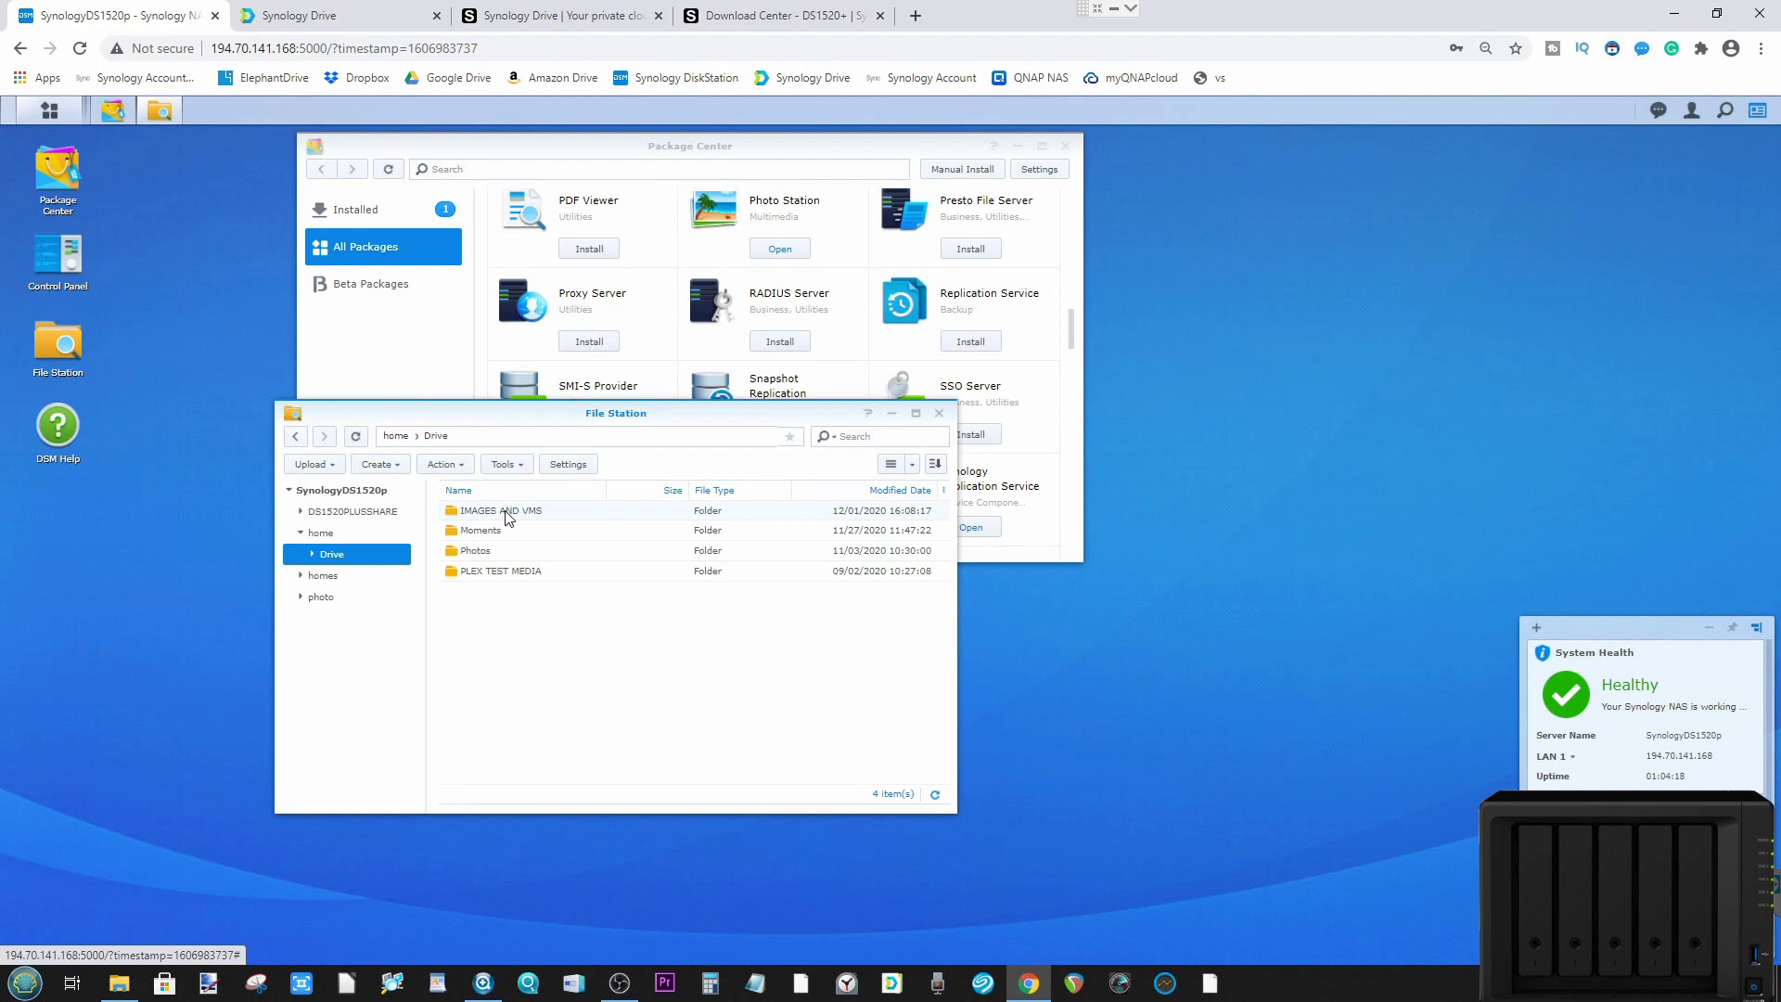
double_click(507, 513)
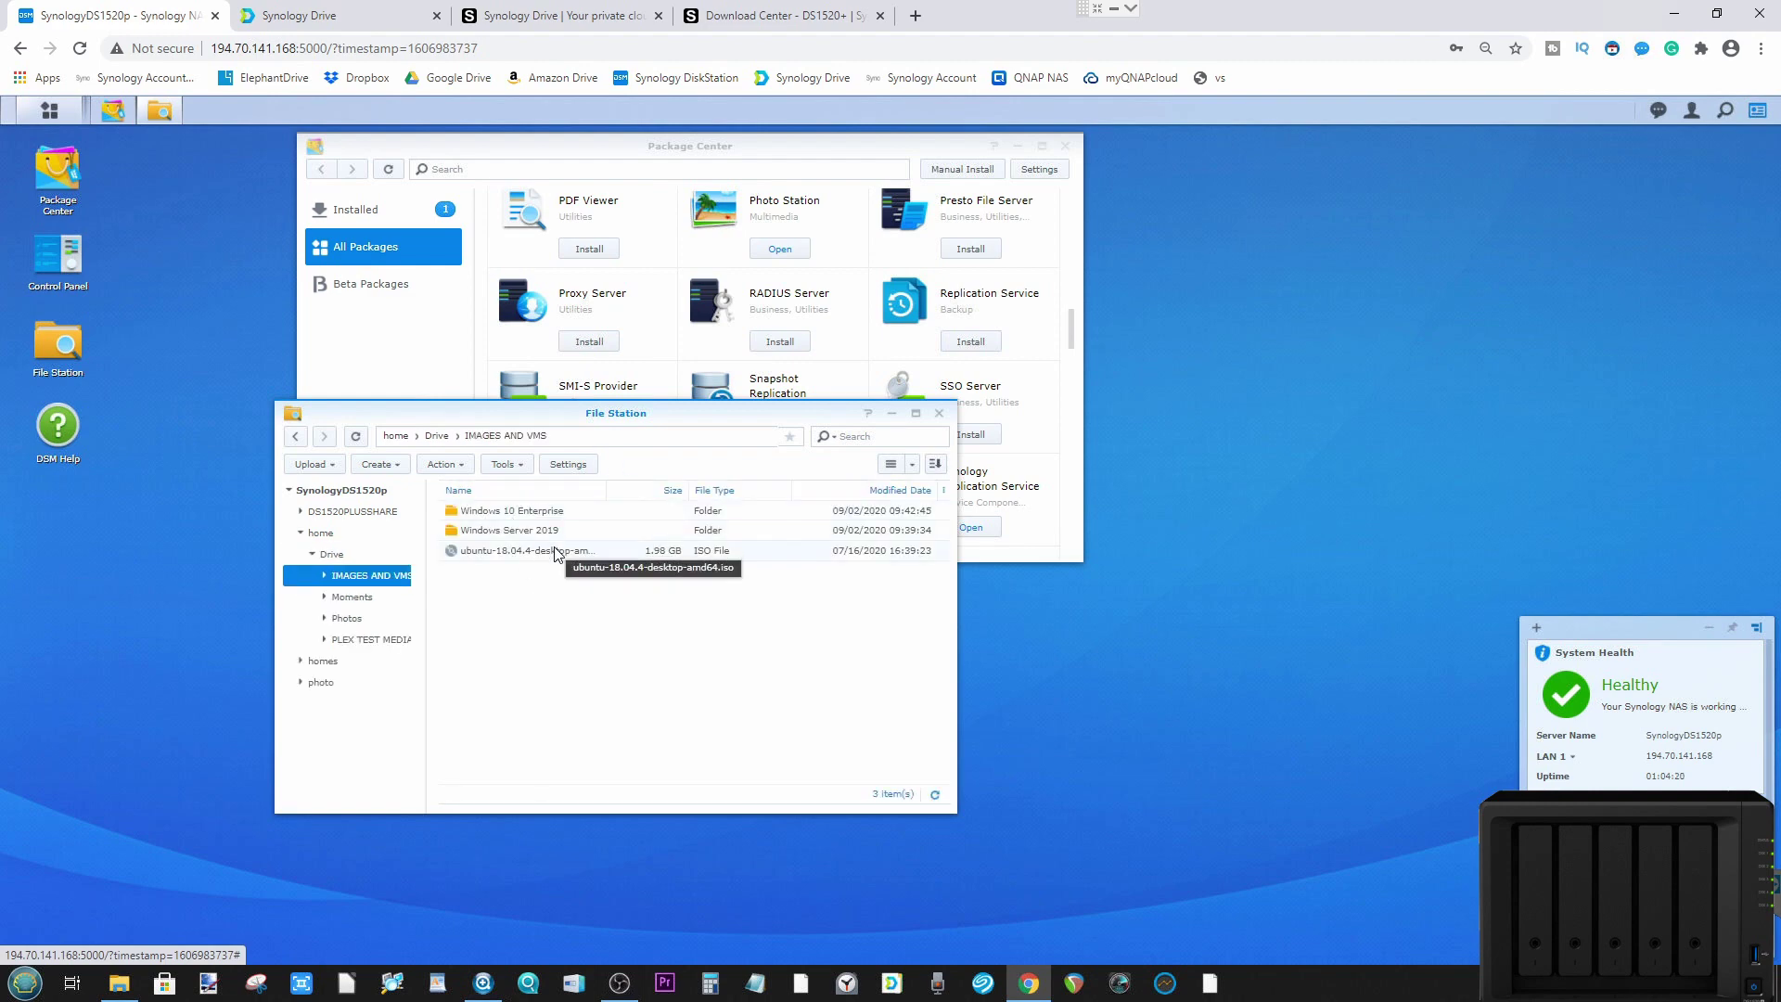
left_click(345, 598)
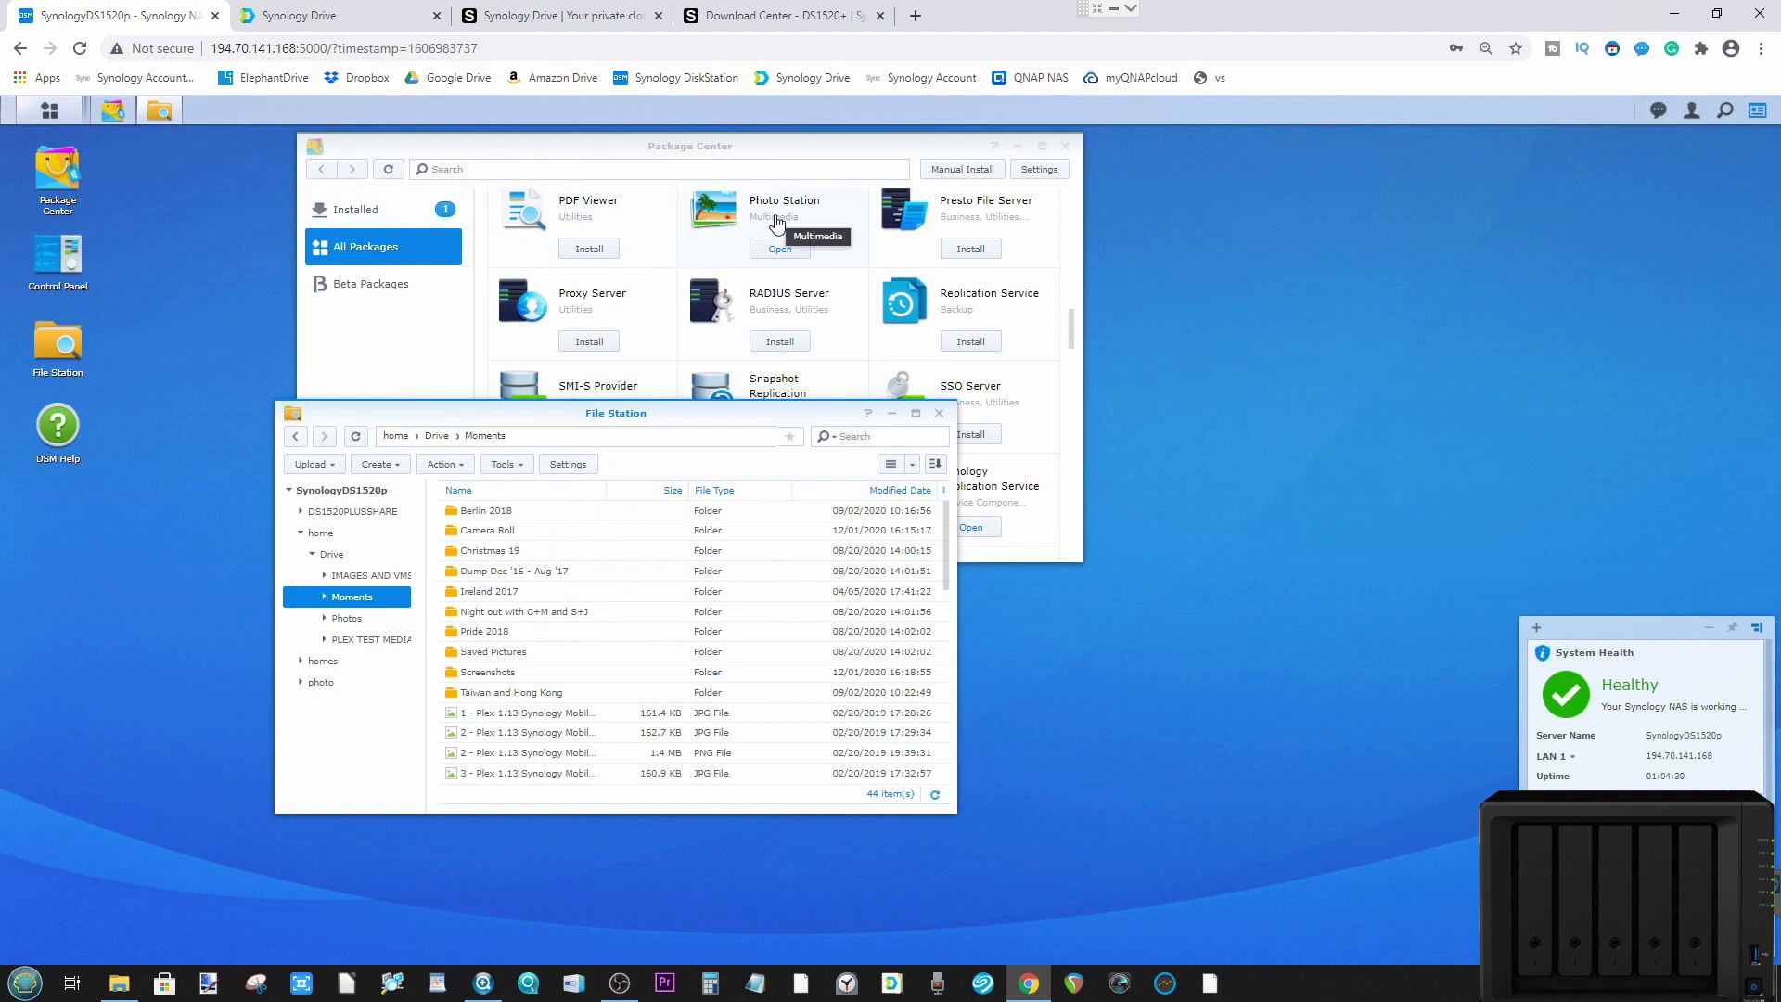
Step: In the Synology Drive tab, open PLEX TEST MEDIA > Photos > Christmas 2019
left_click(343, 11)
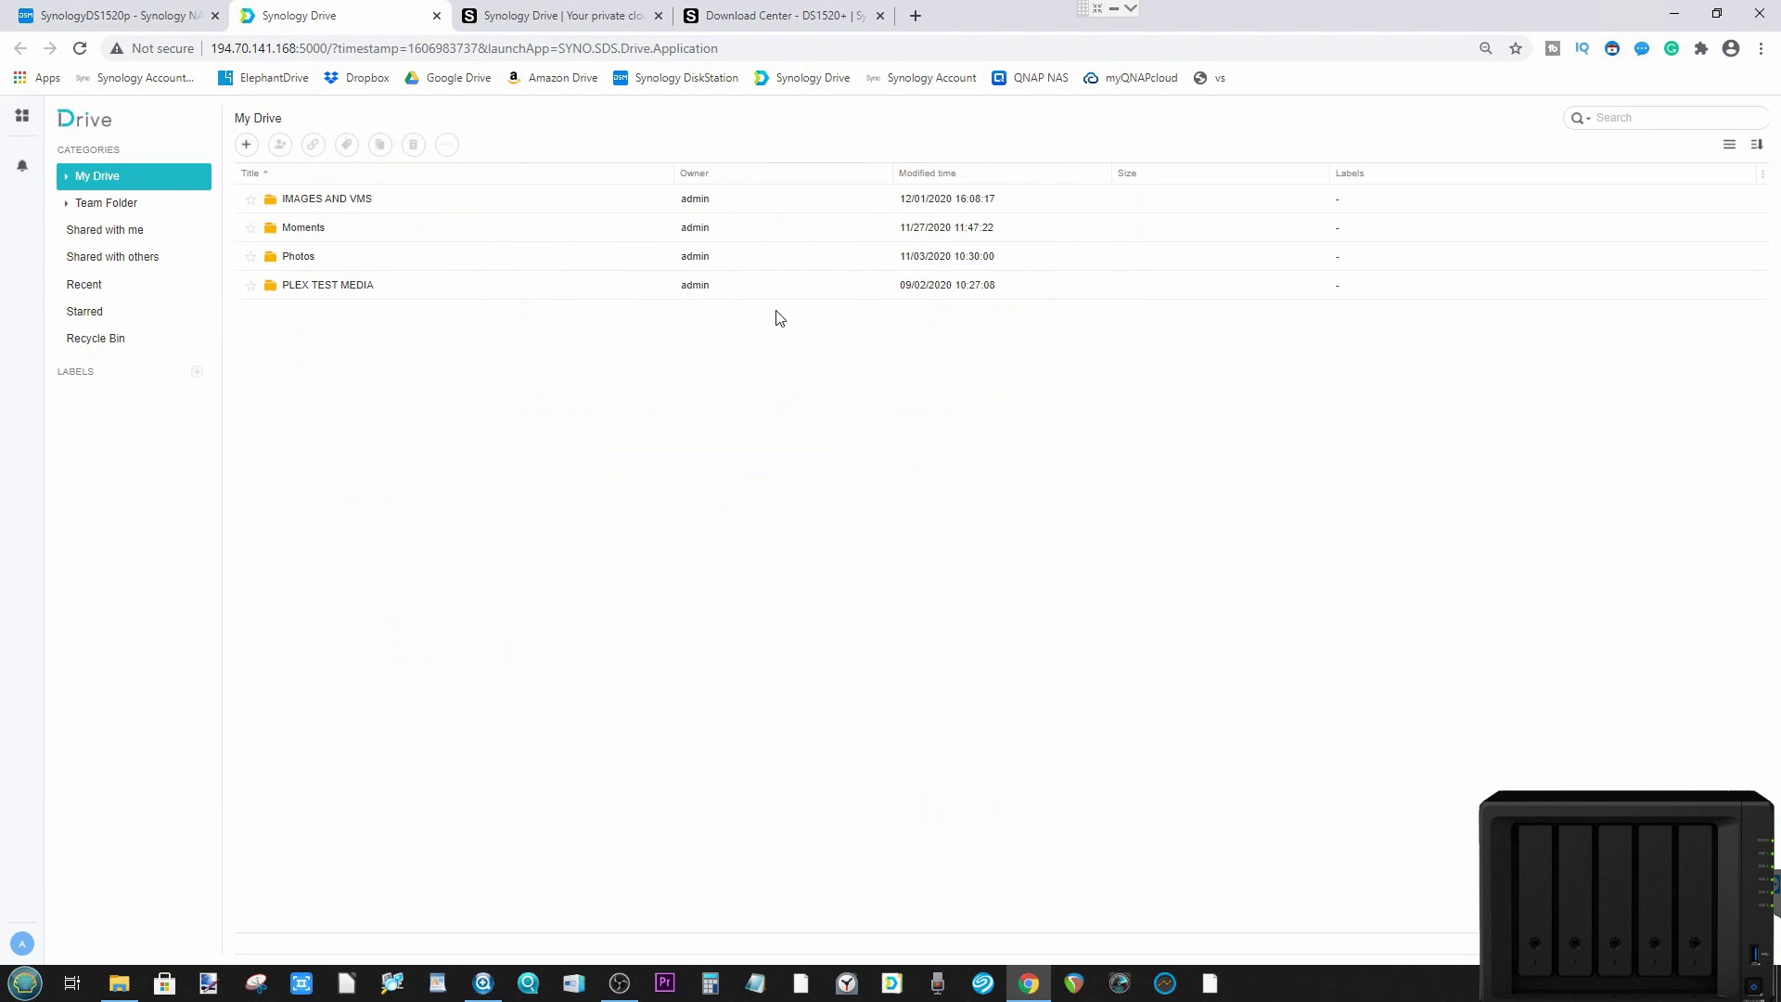
double_click(310, 285)
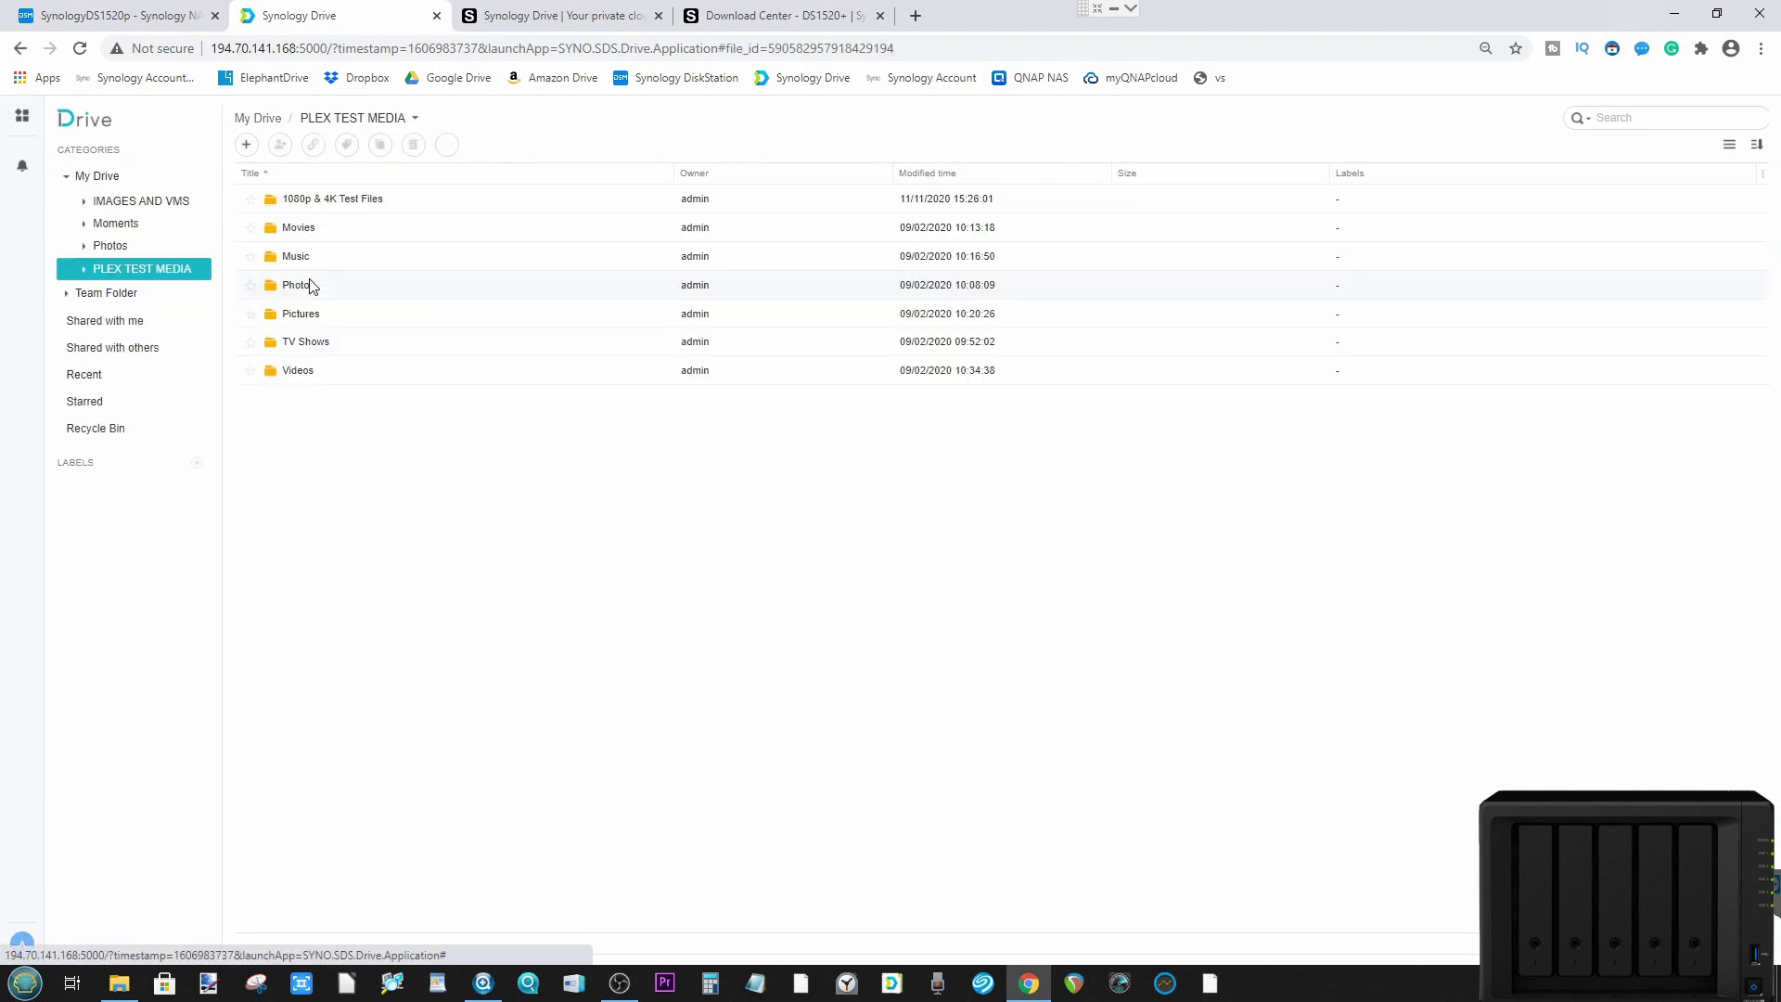
double_click(311, 284)
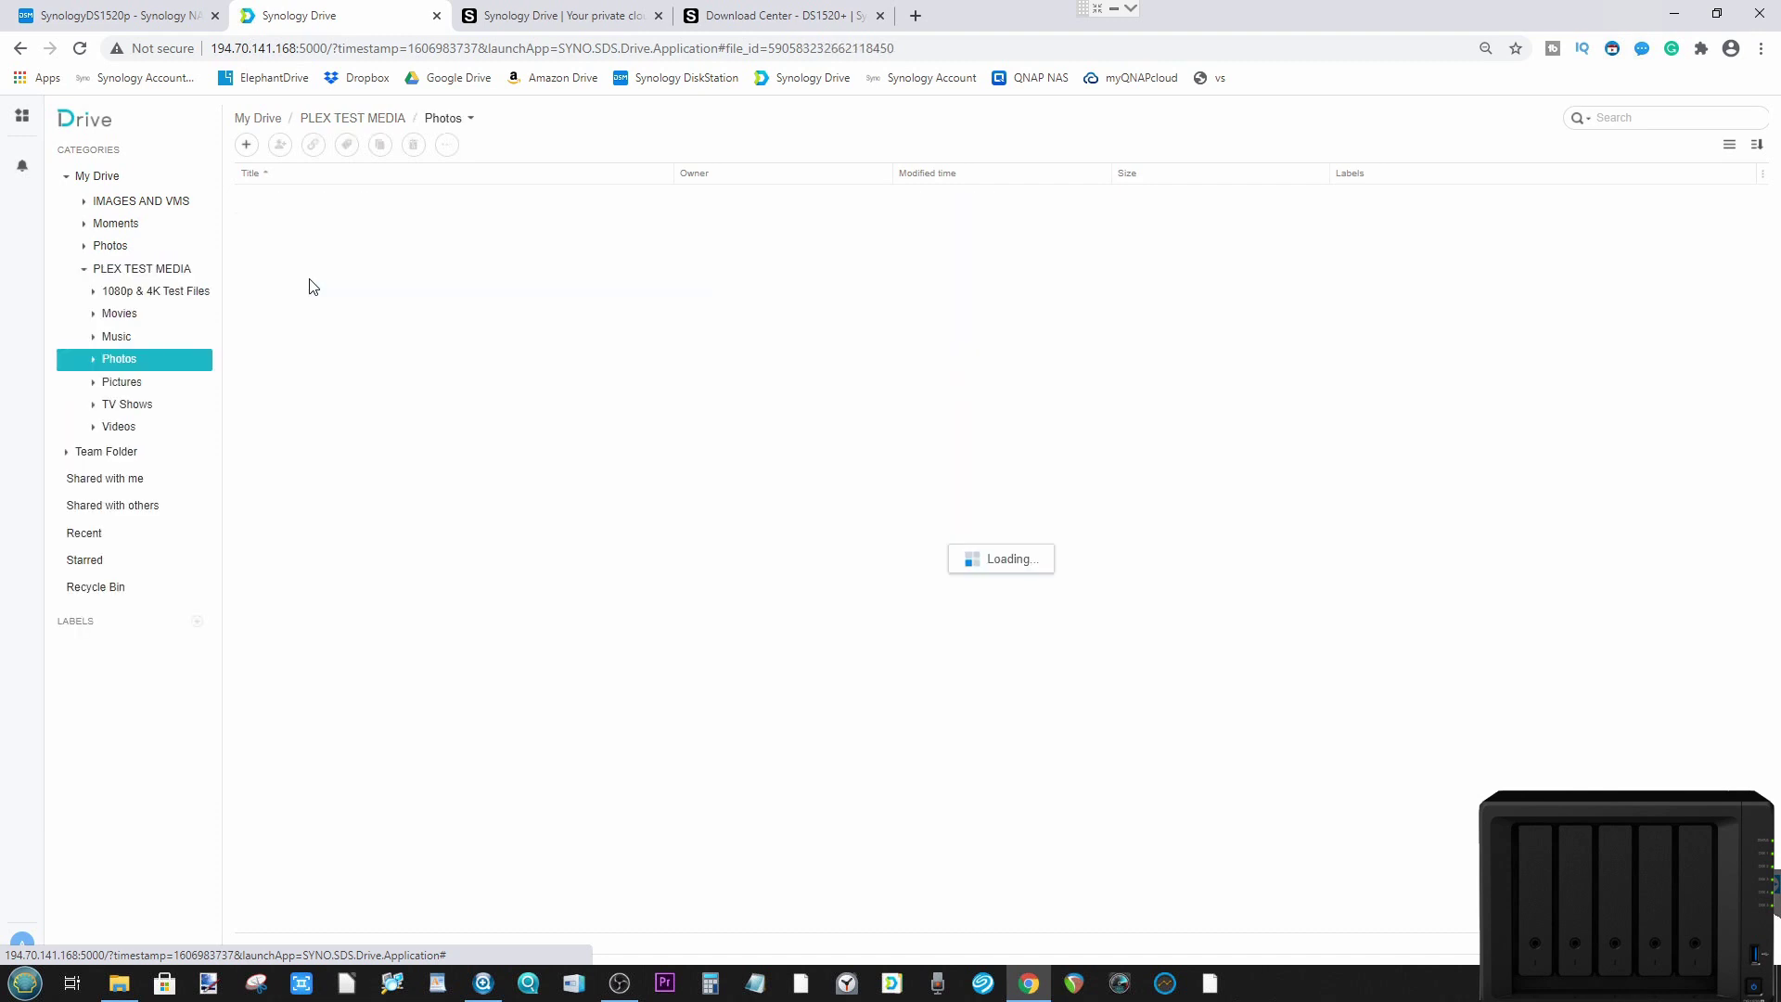
double_click(350, 202)
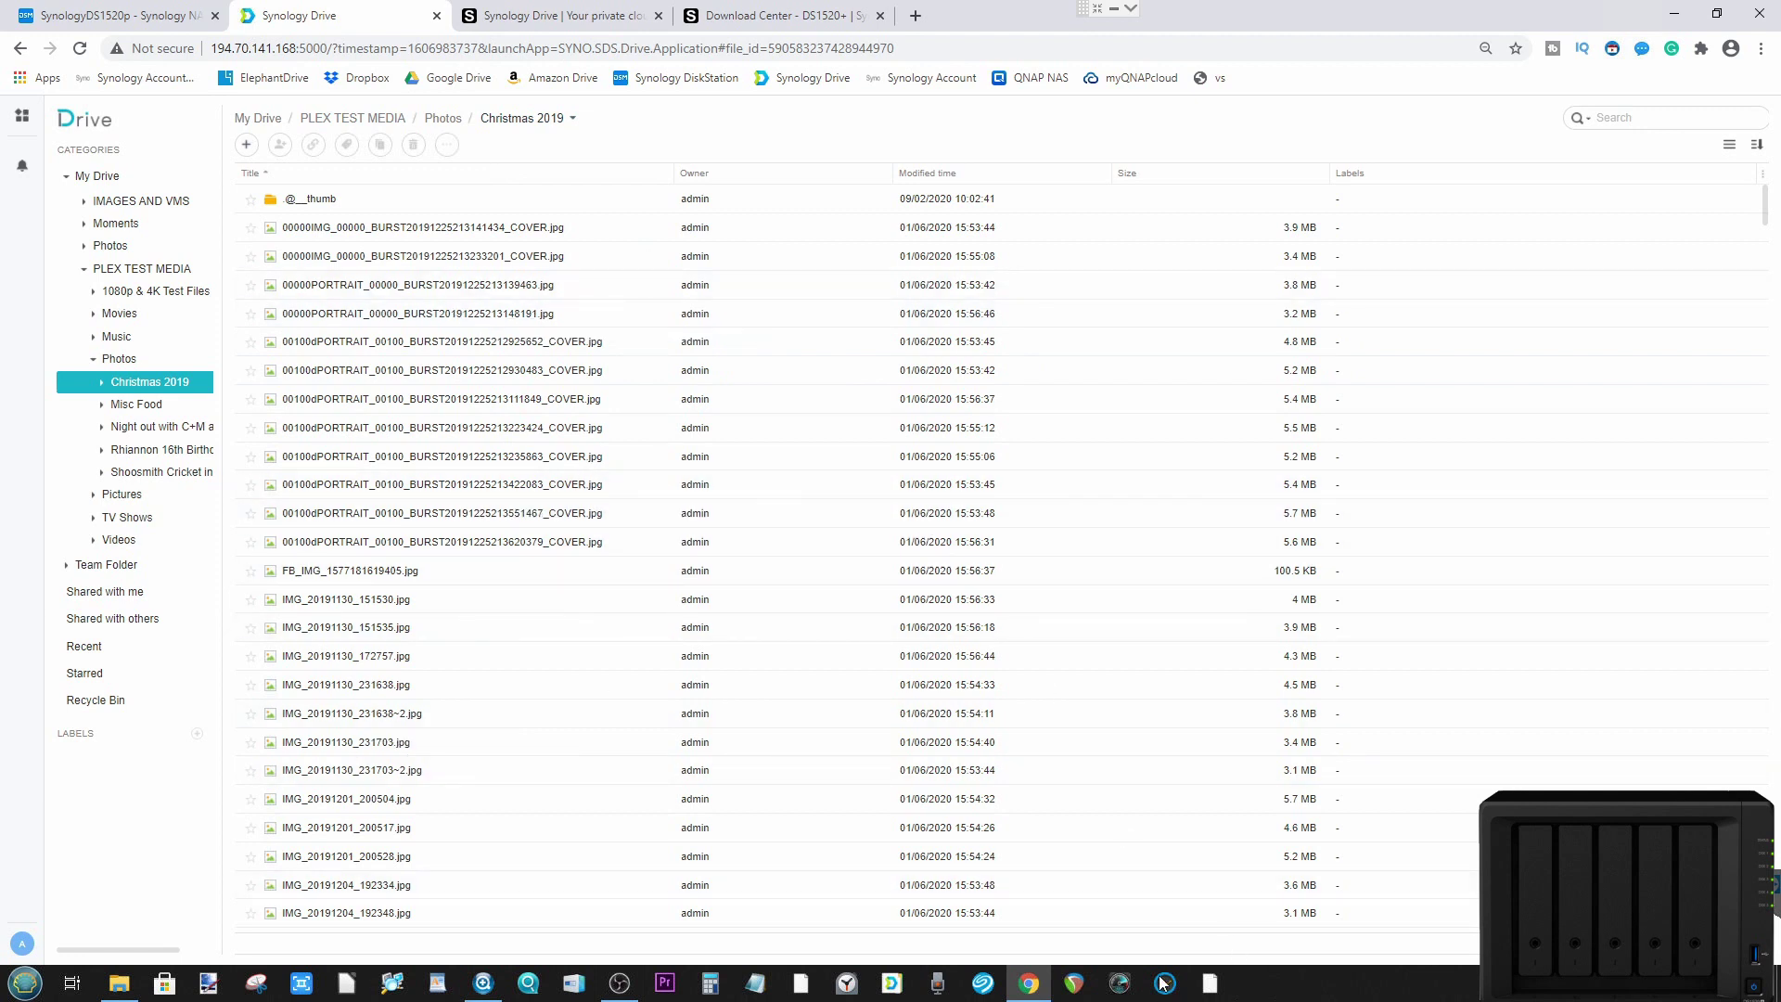
Step: Look over the Synology Drive product page, then the DSM and Christmas 2019 tabs
left_click(501, 12)
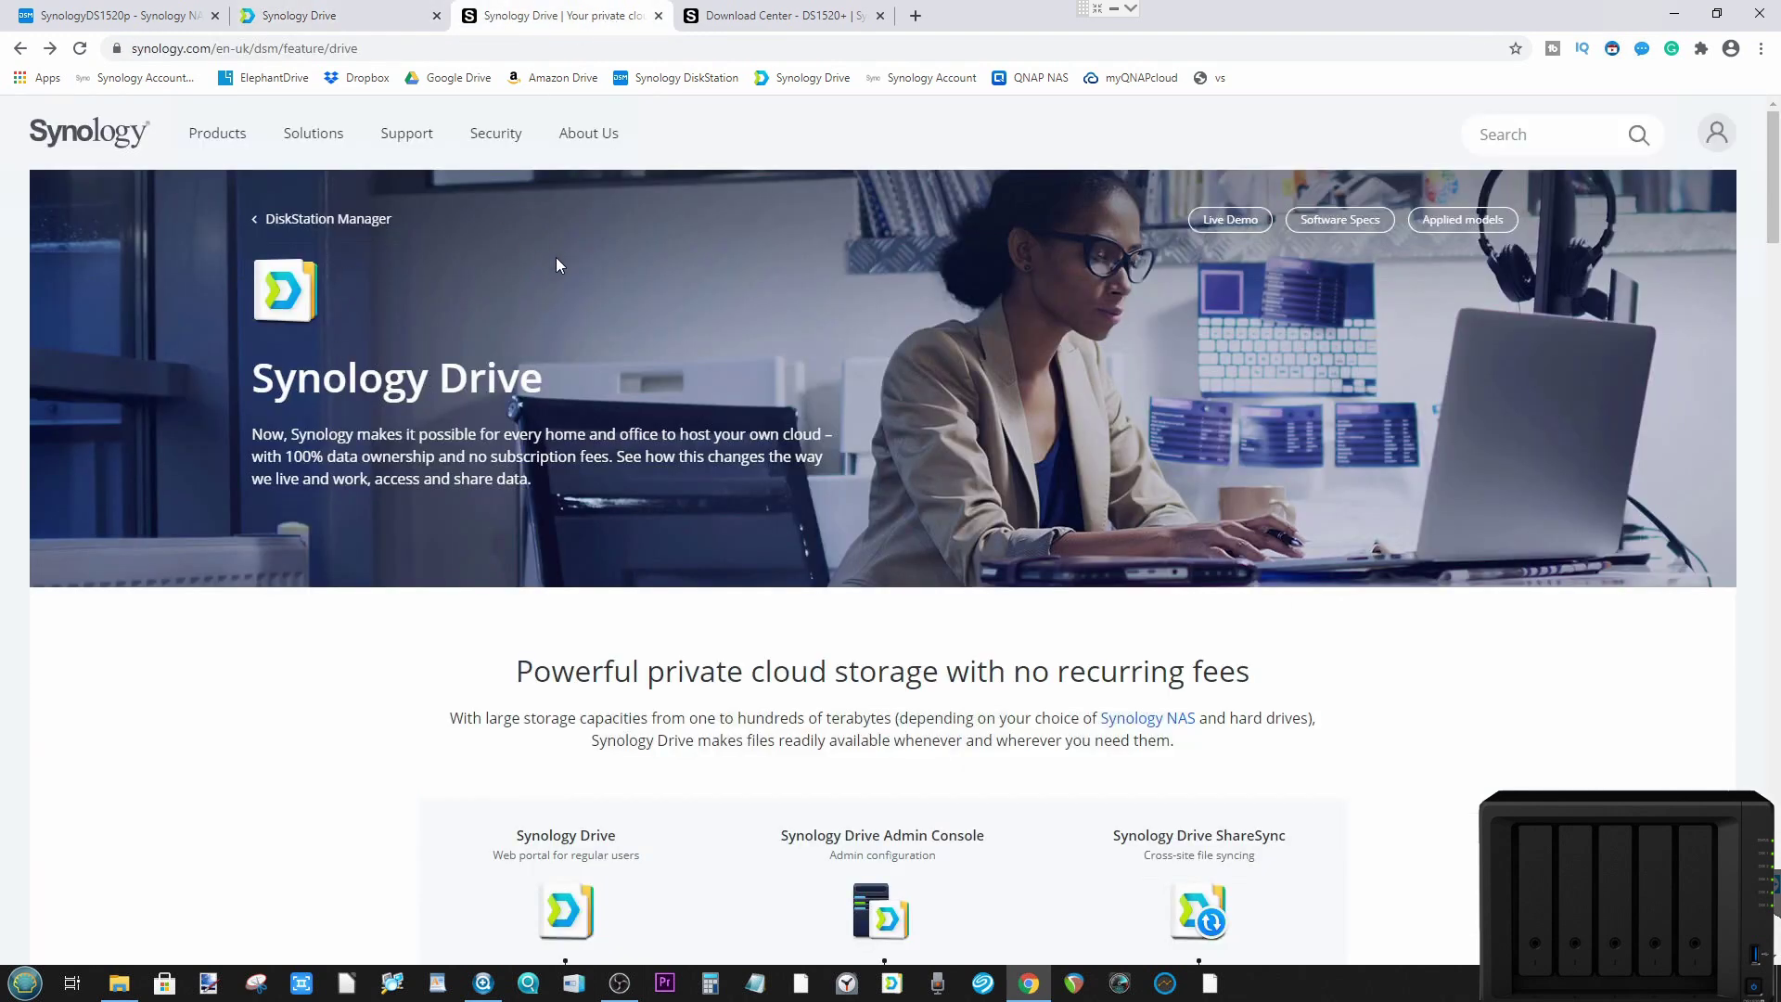
scroll(624, 557, "down", 8)
scroll(628, 553, "up", 8)
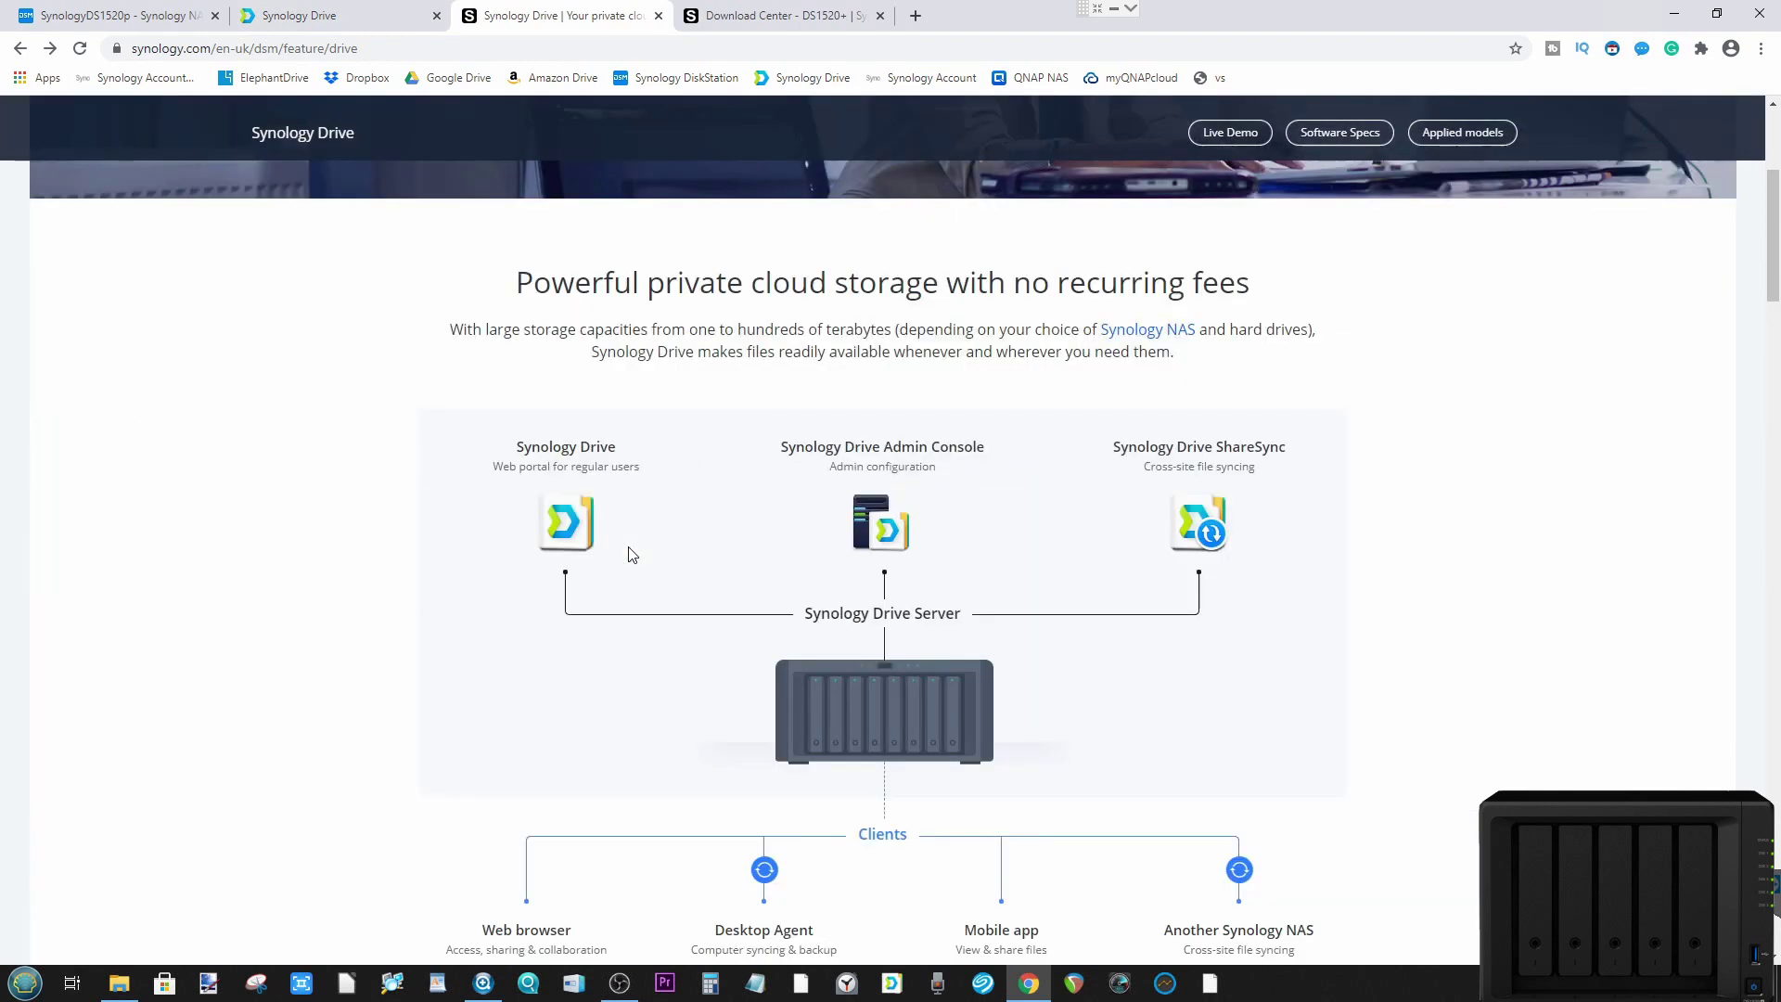
left_click(139, 9)
left_click(260, 9)
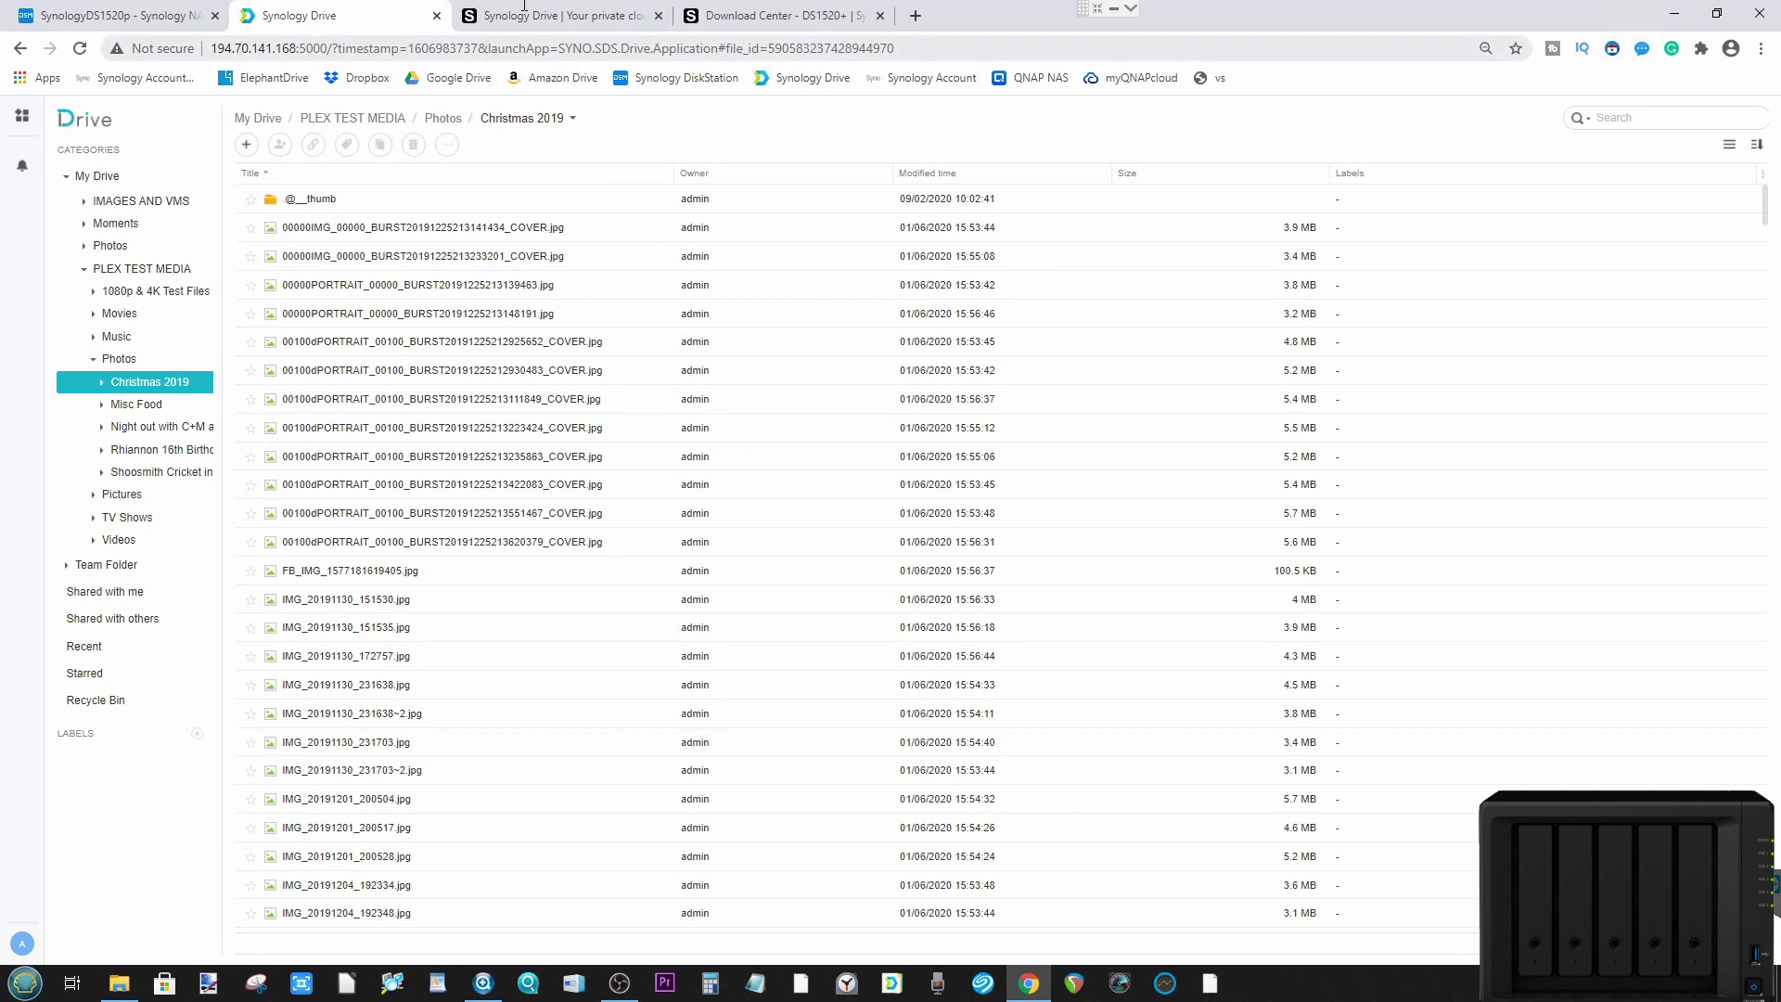
Step: Review the DS1520+ Desktop Utilities in Download Center, including the Synology Drive Client downloads
left_click(757, 8)
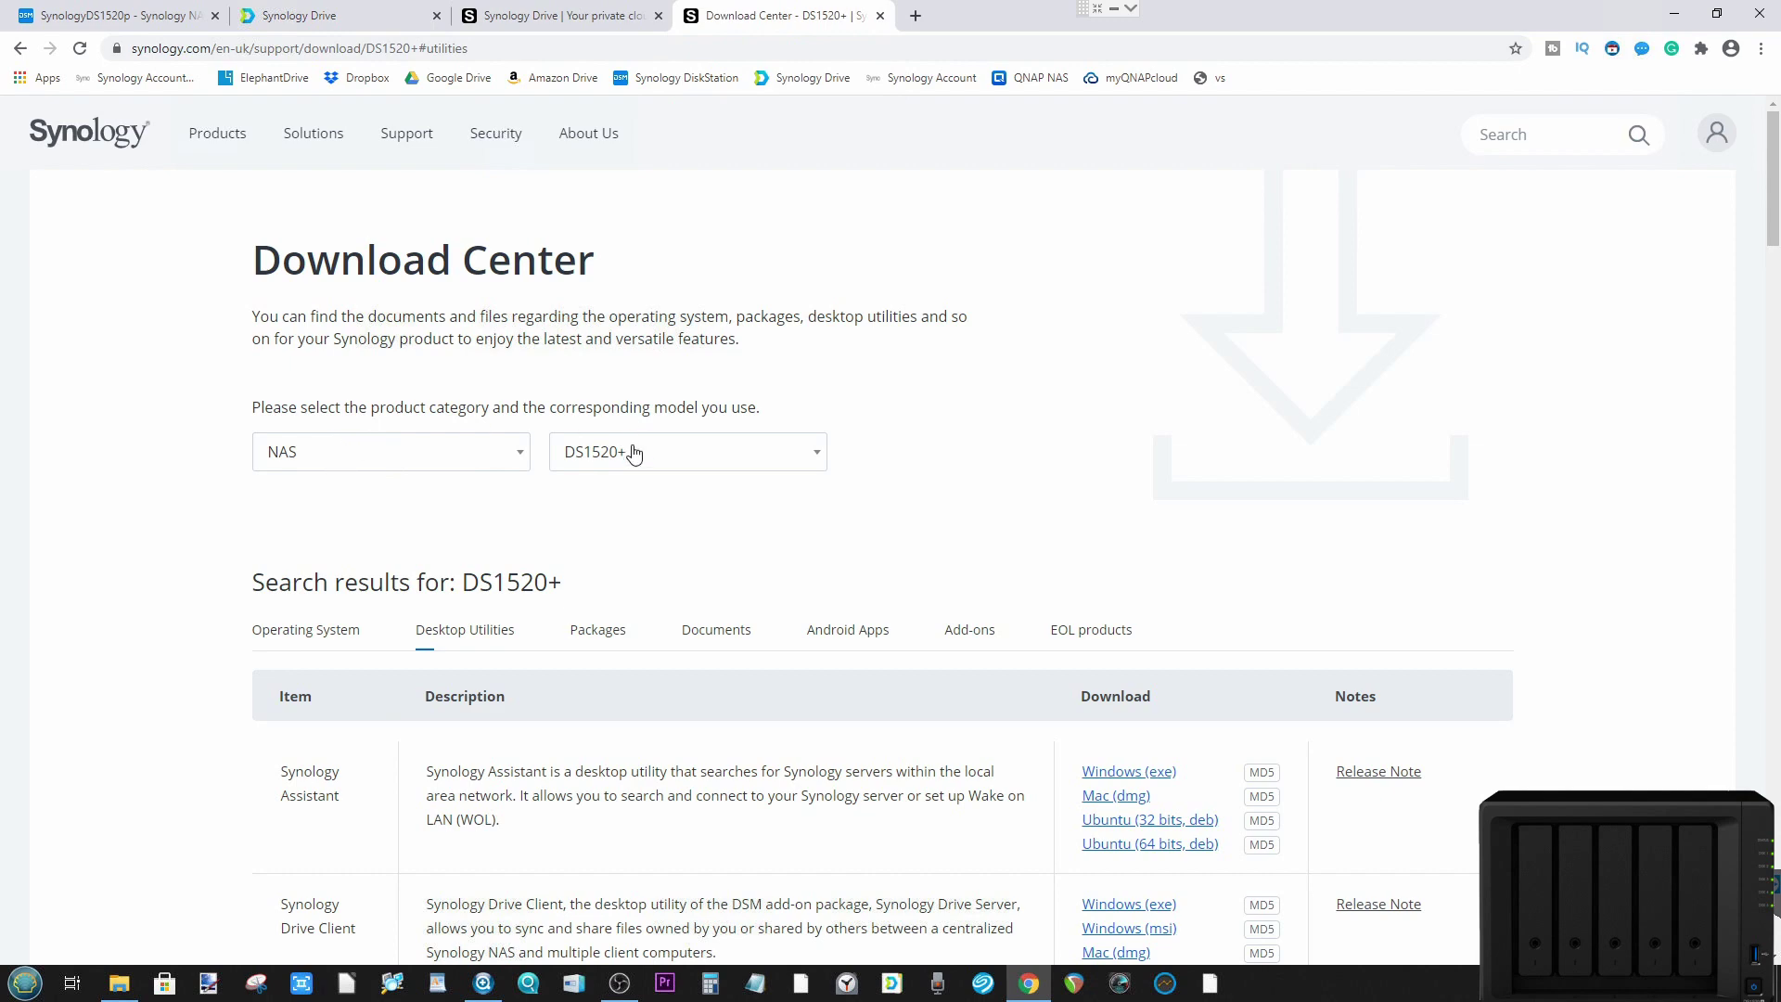
scroll(573, 503, "down", 5)
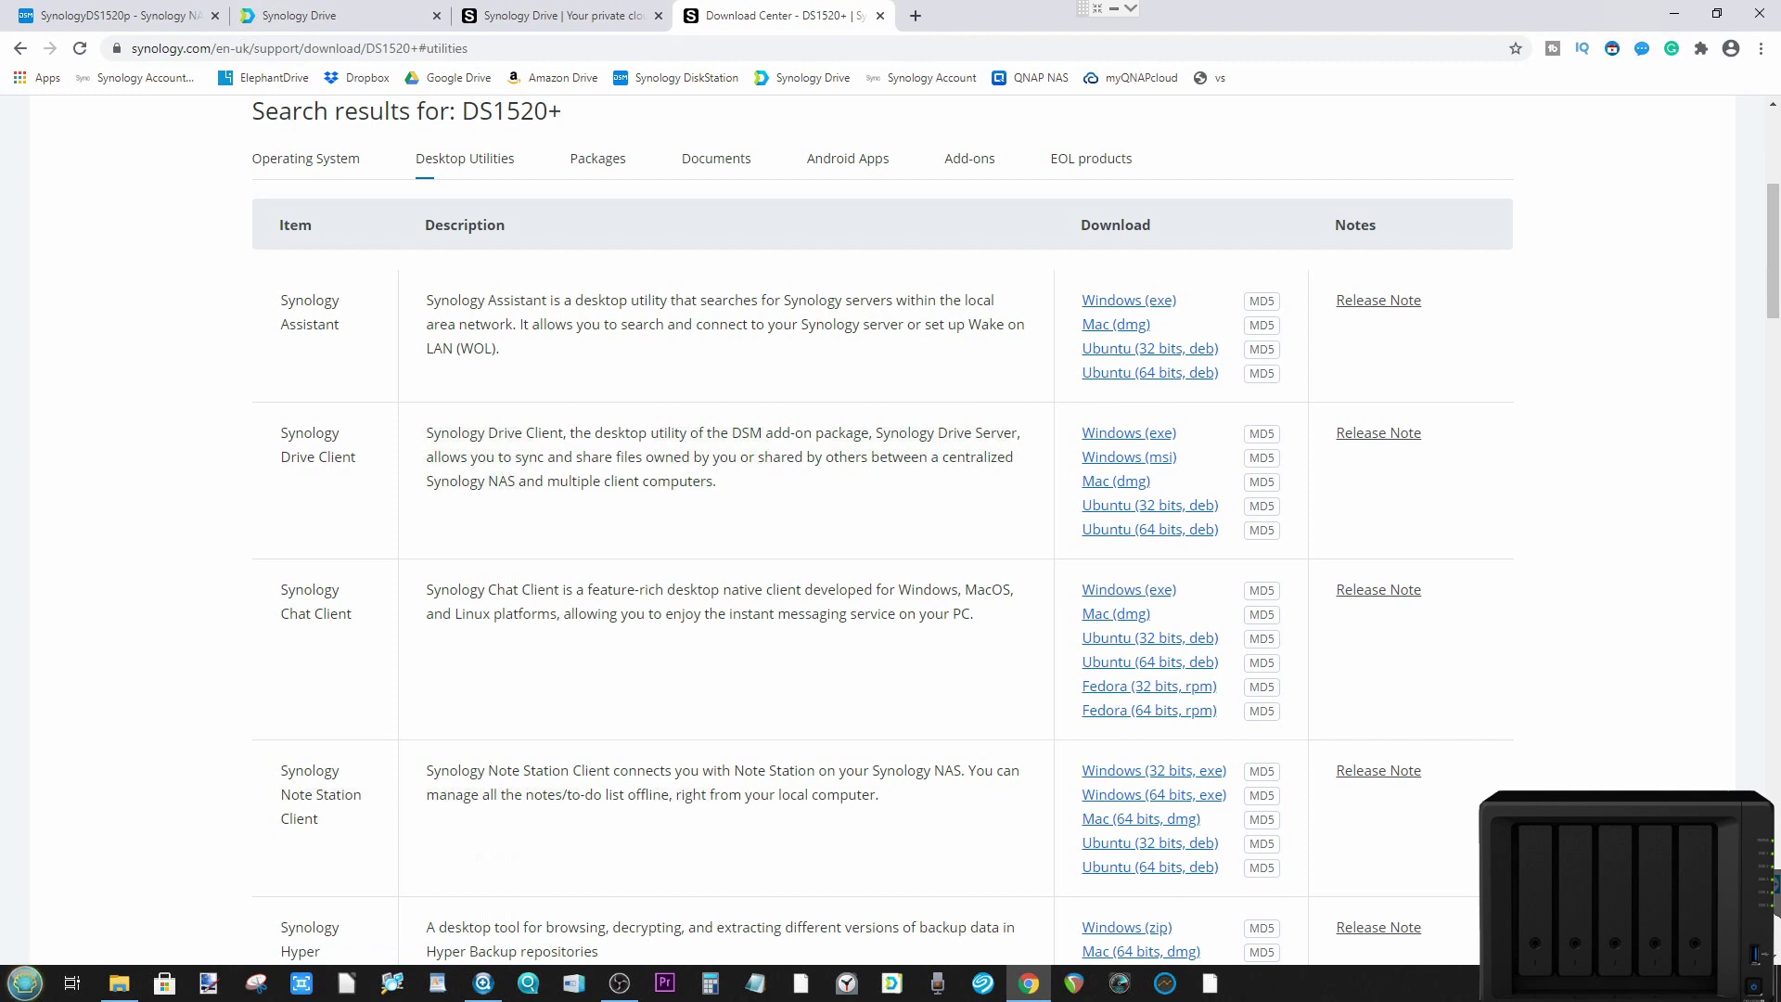
left_click(25, 982)
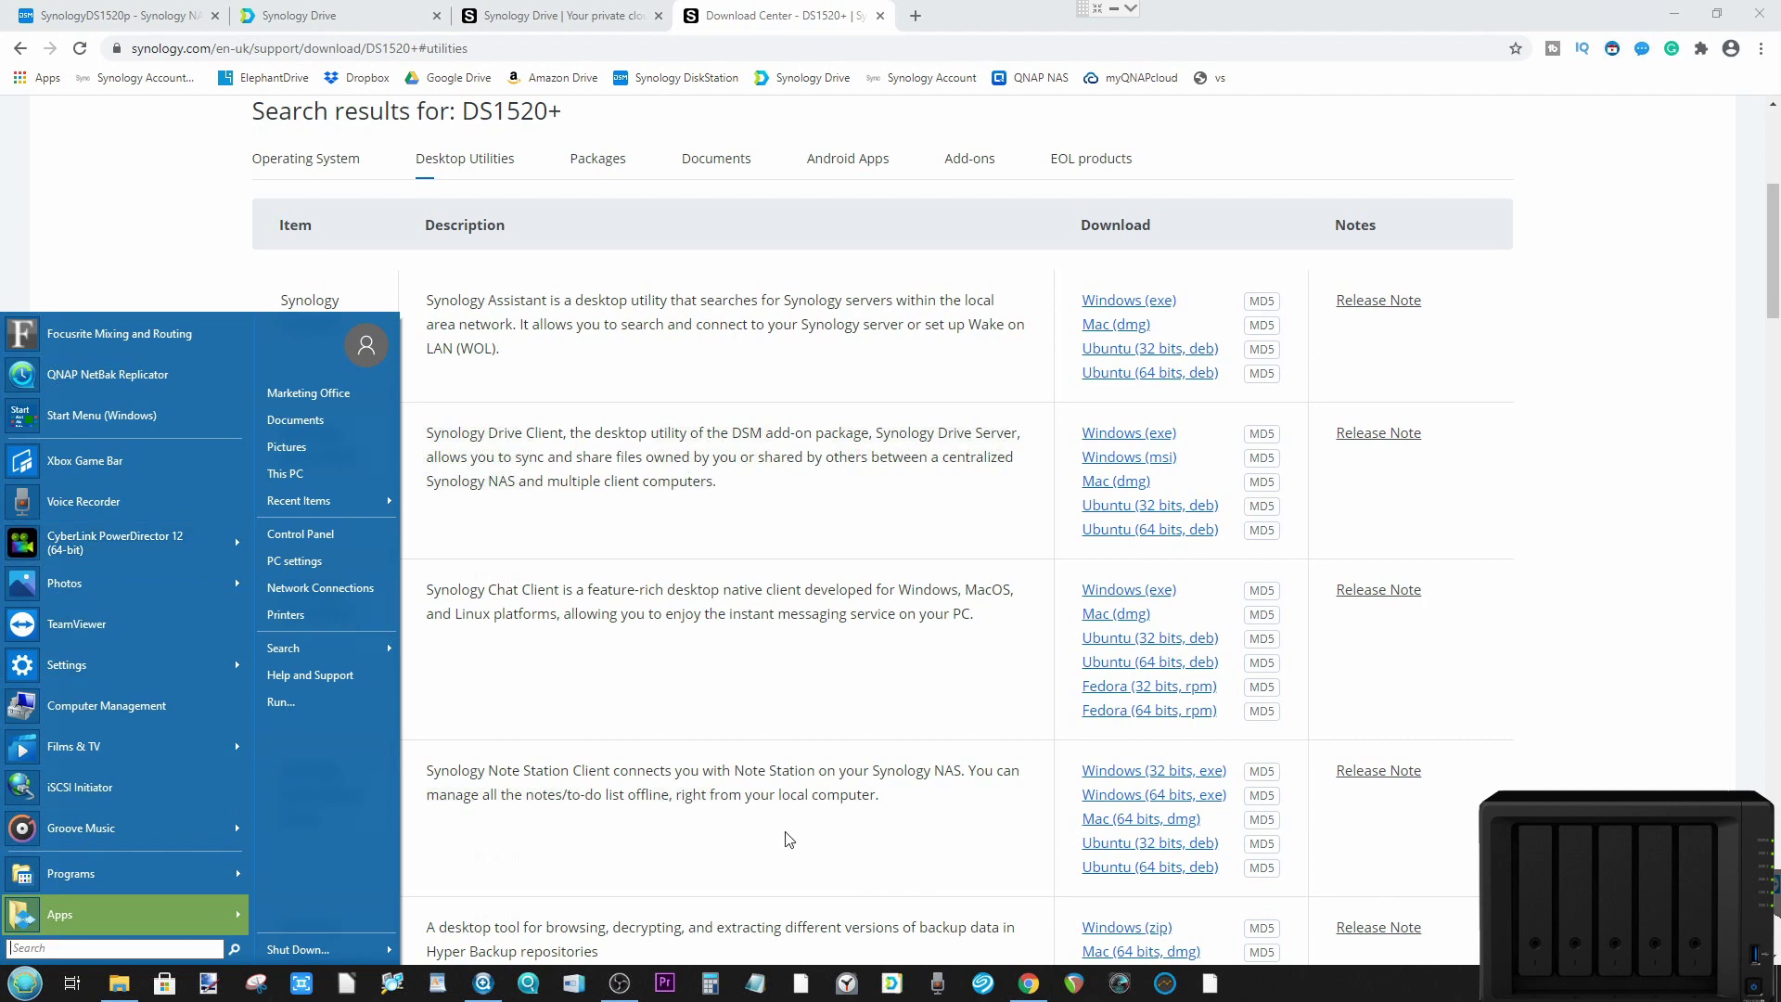
Step: Search 'drive' in the Start menu and launch Synology Drive Client
type("drive")
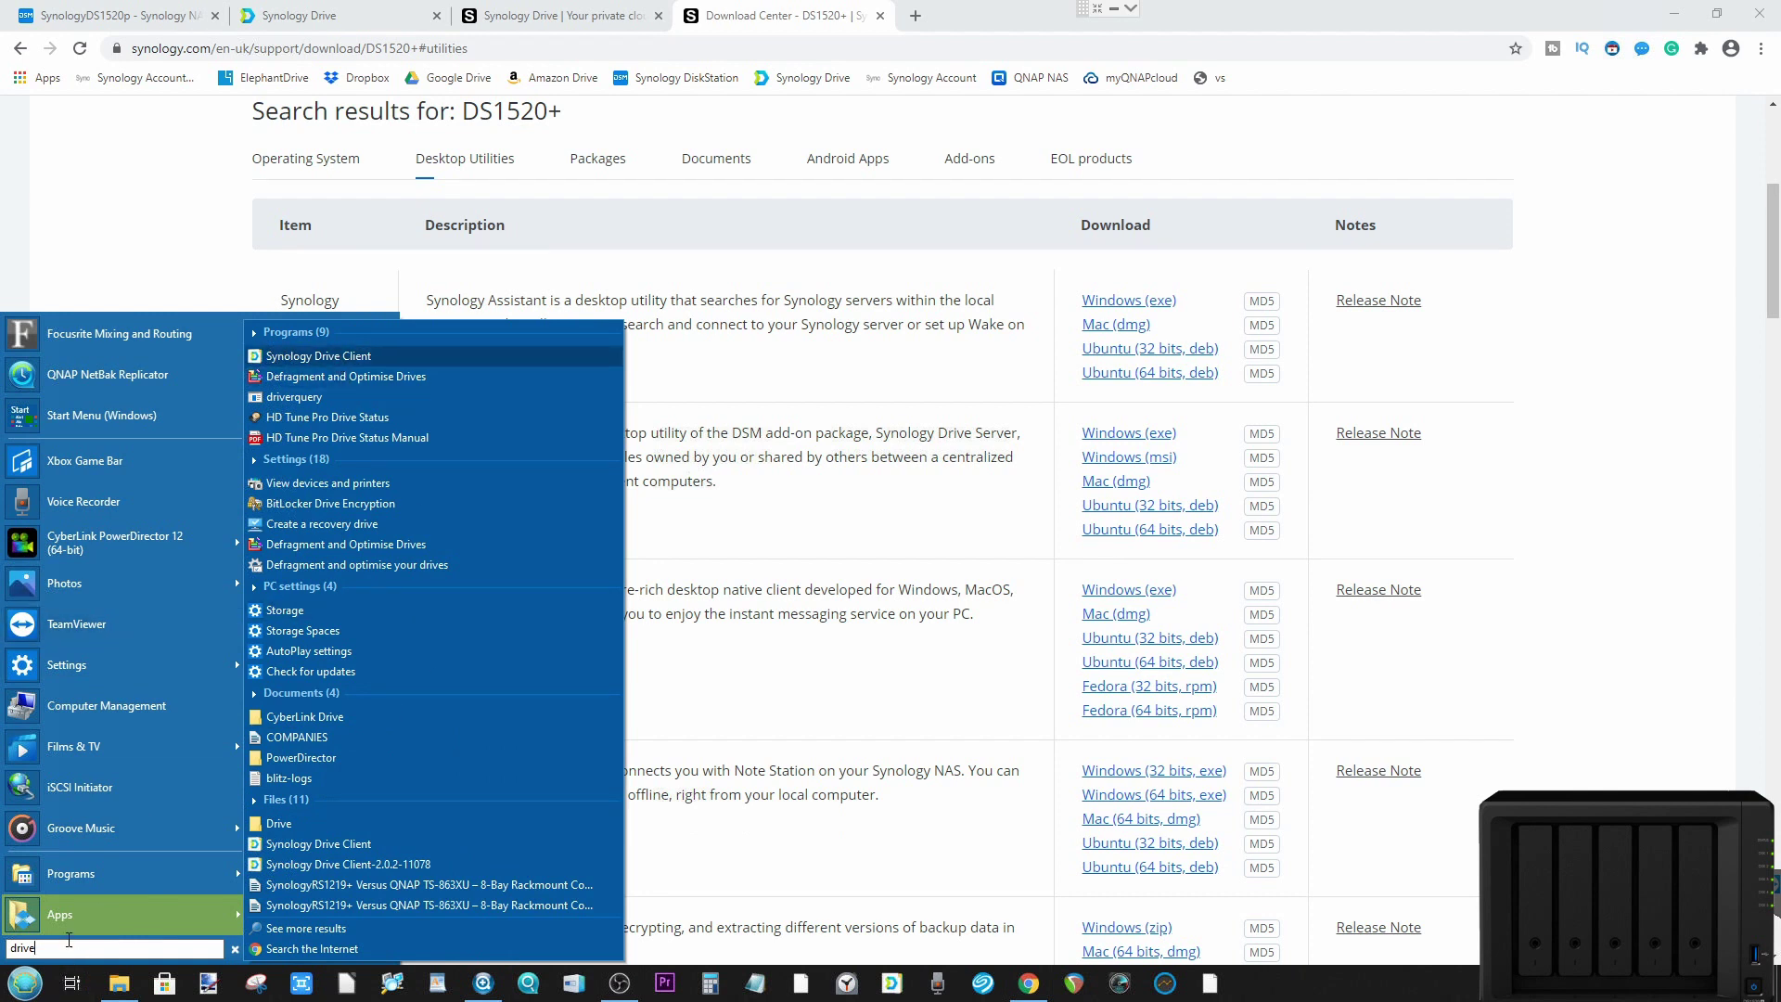
left_click(314, 356)
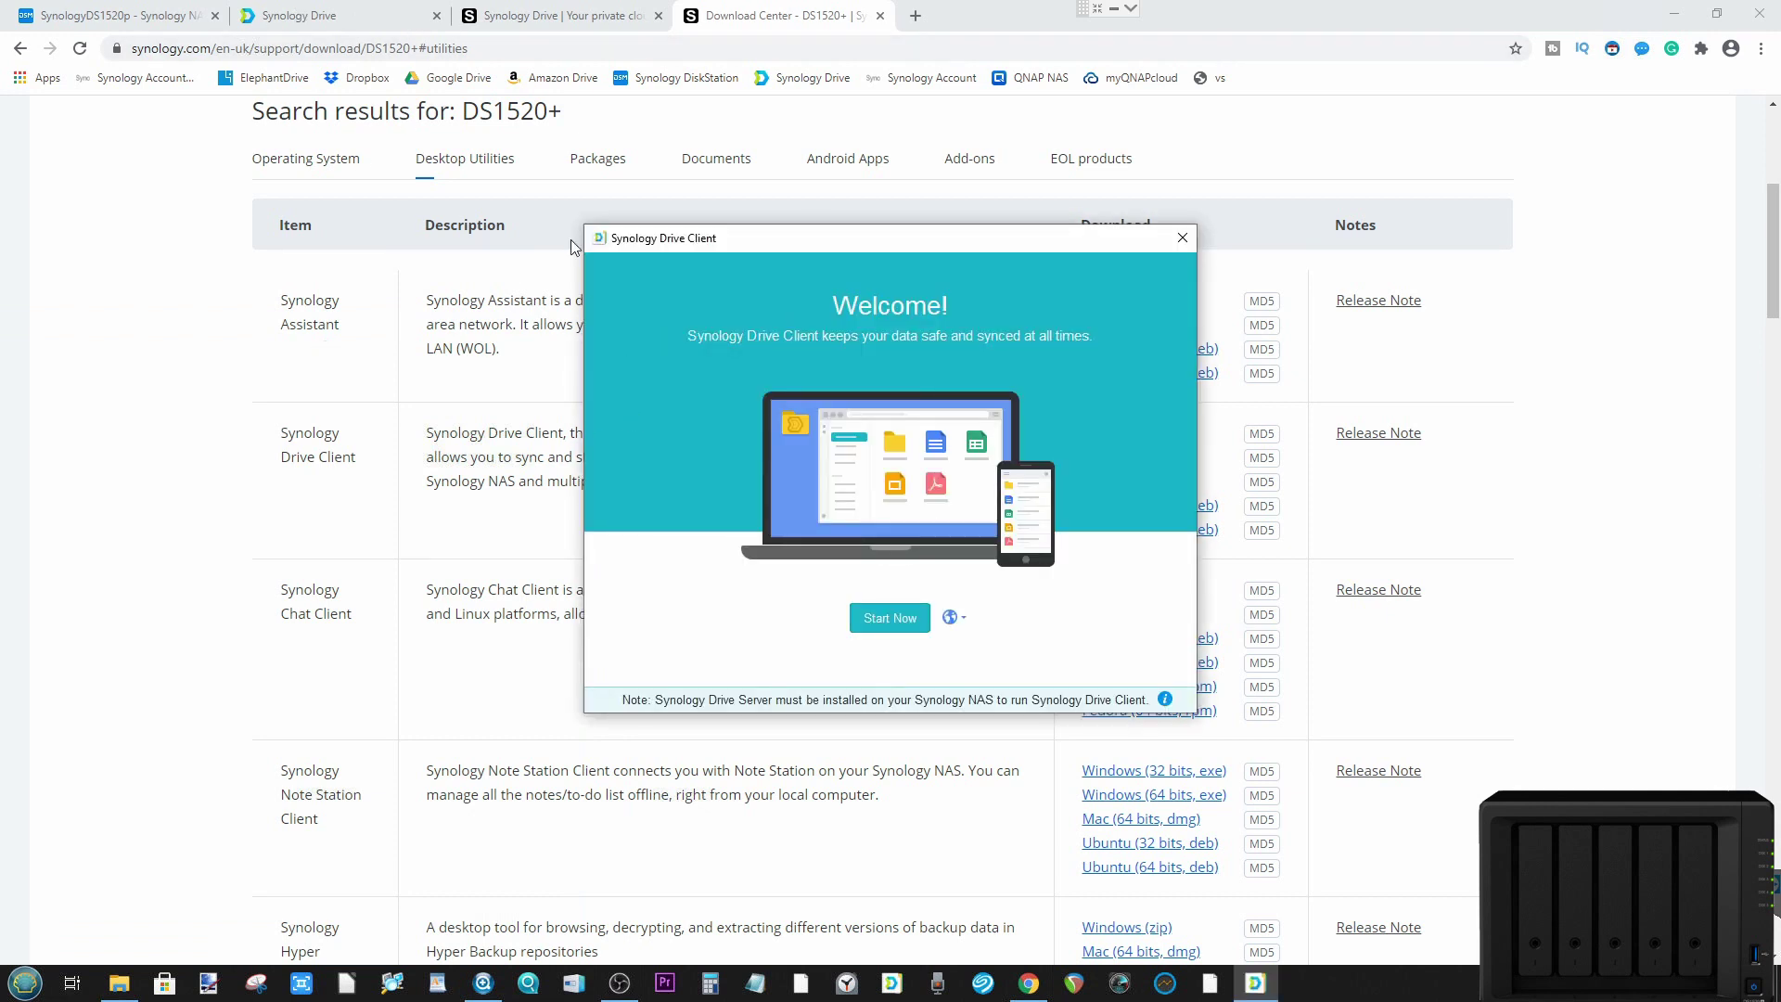
Step: Bring Synology Drive Client forward, start its setup wizard, and choose a Sync Task
left_click(109, 10)
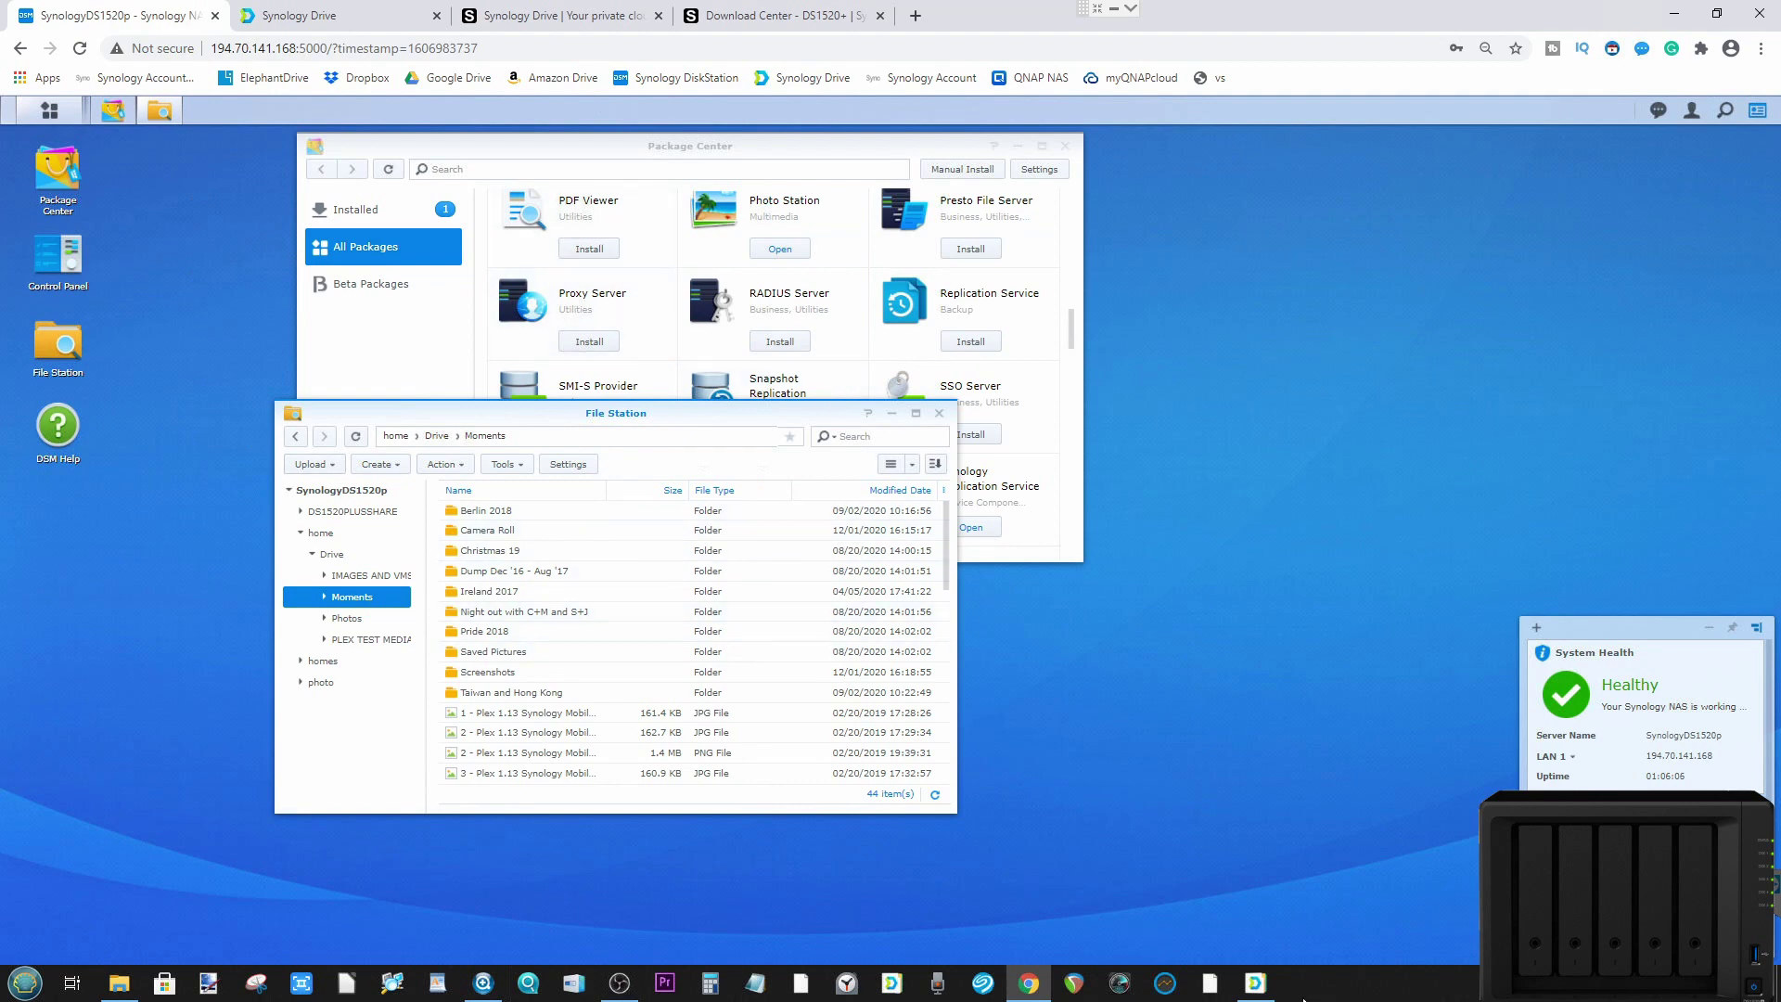
left_click(1254, 982)
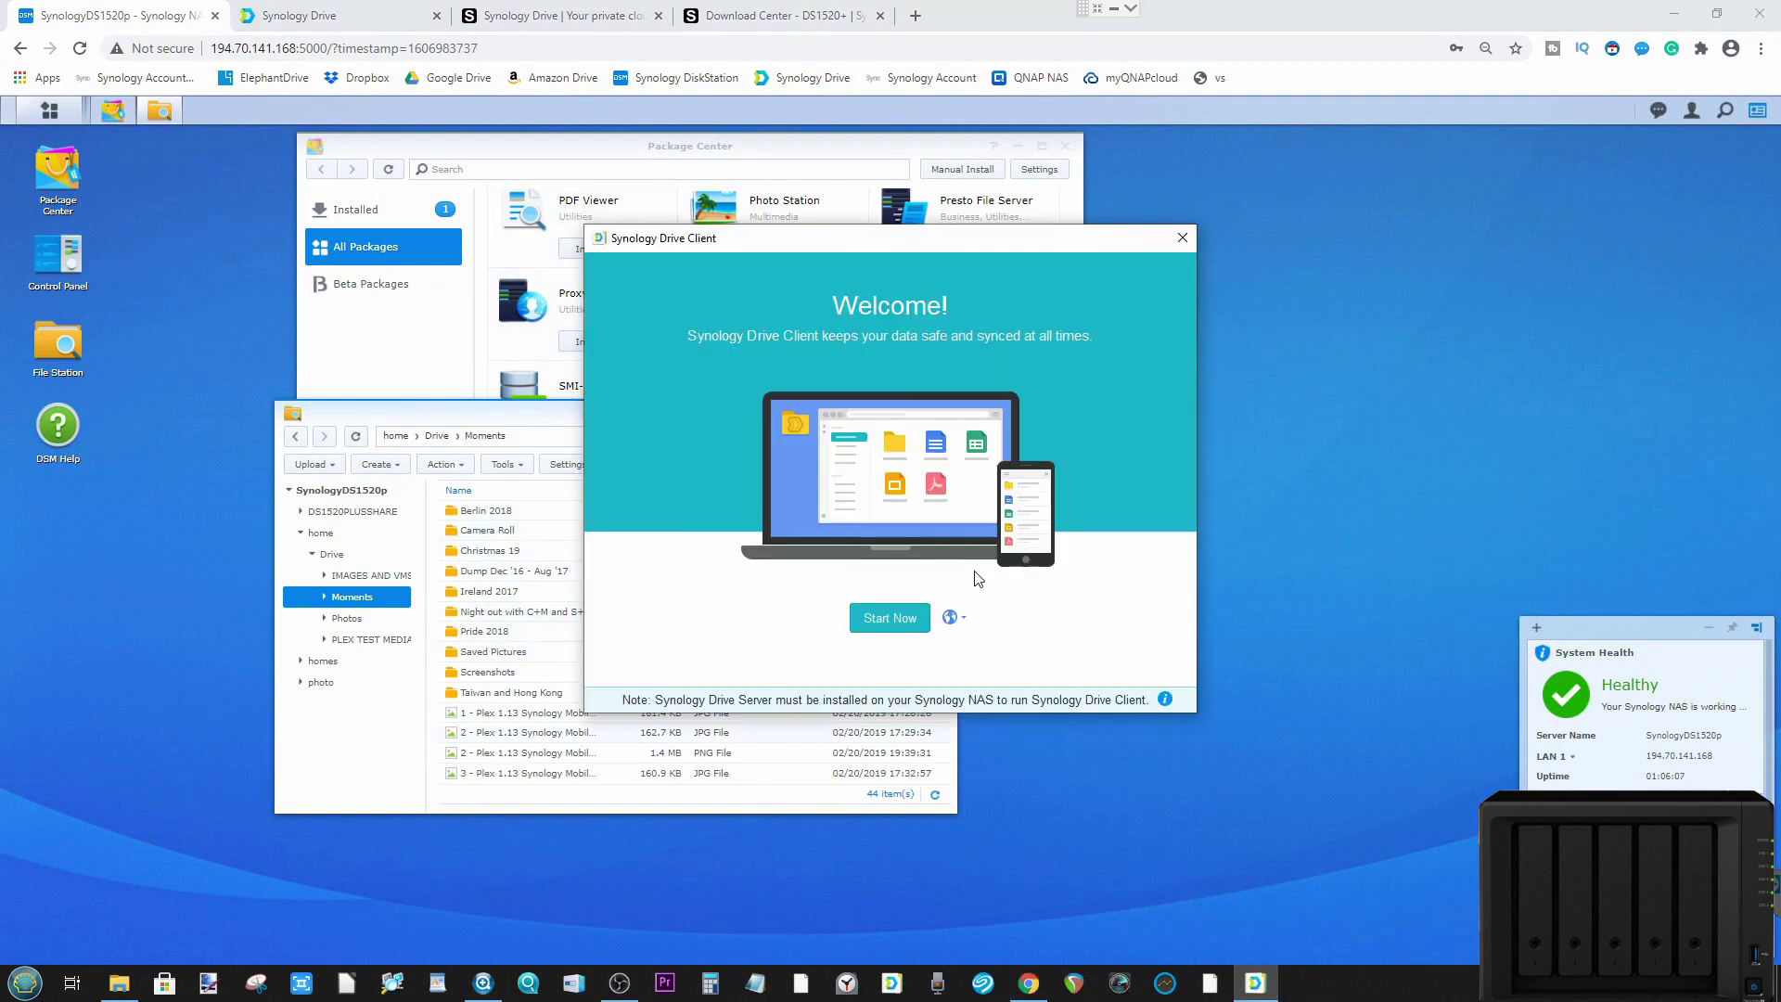
left_click(886, 618)
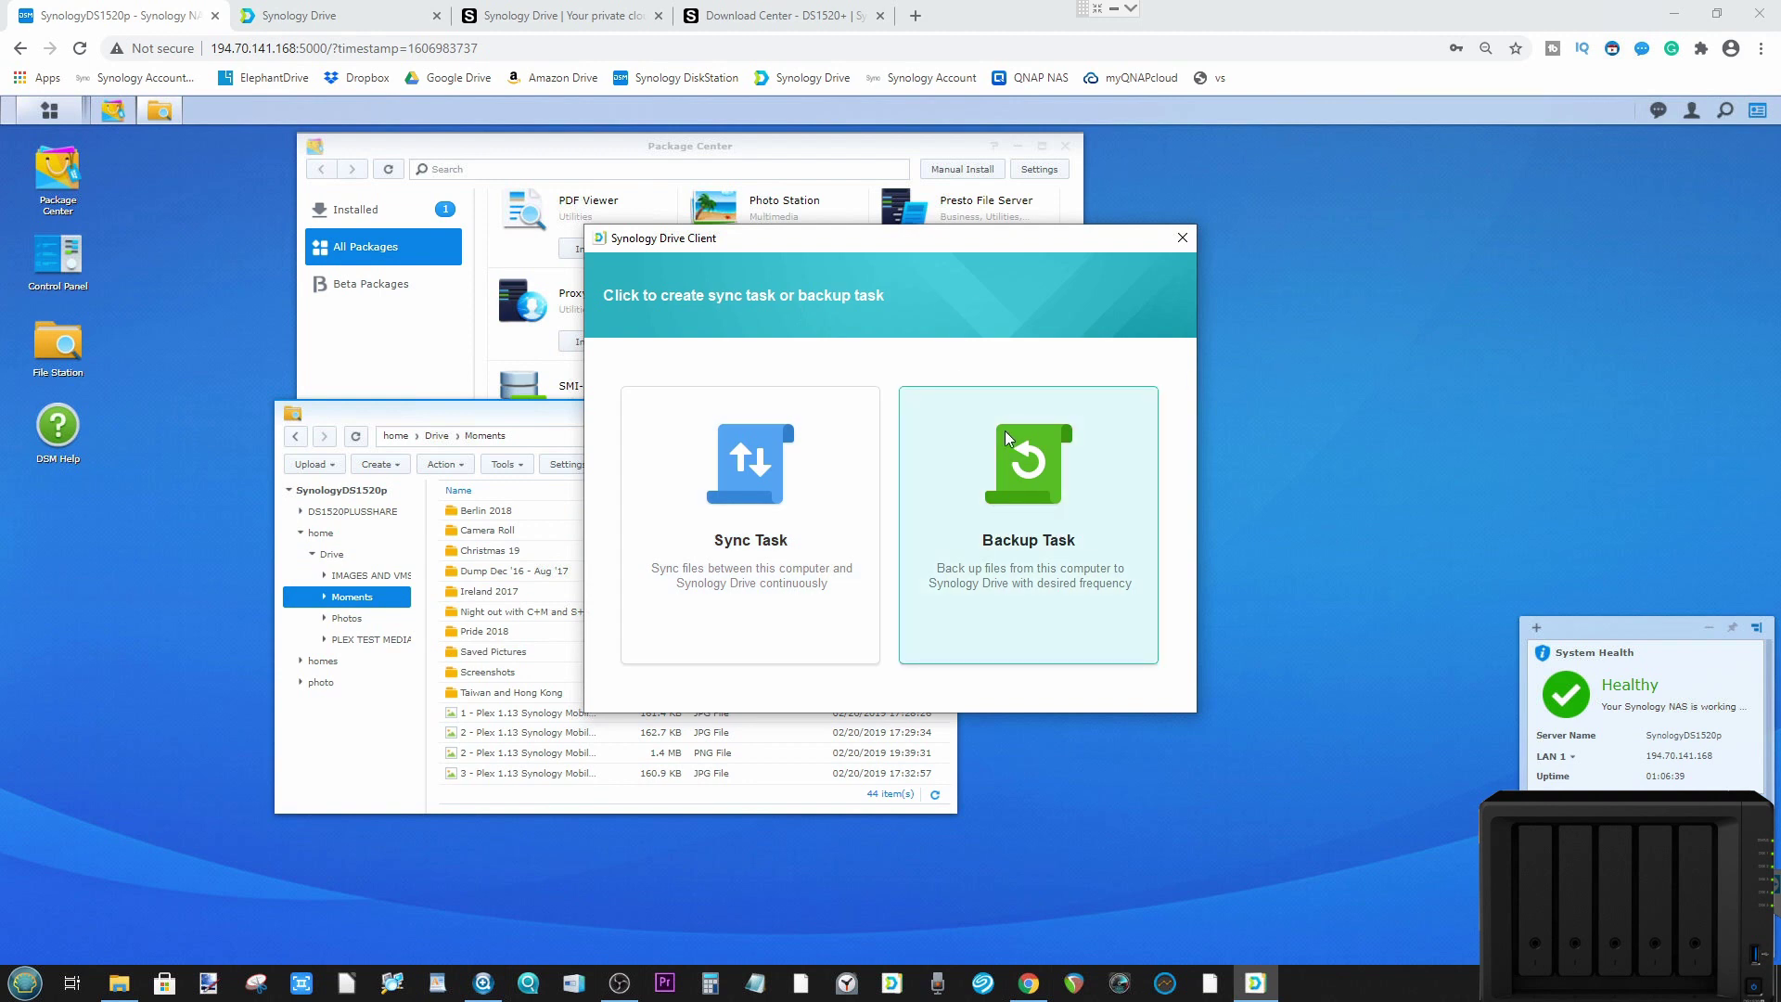
left_click(771, 502)
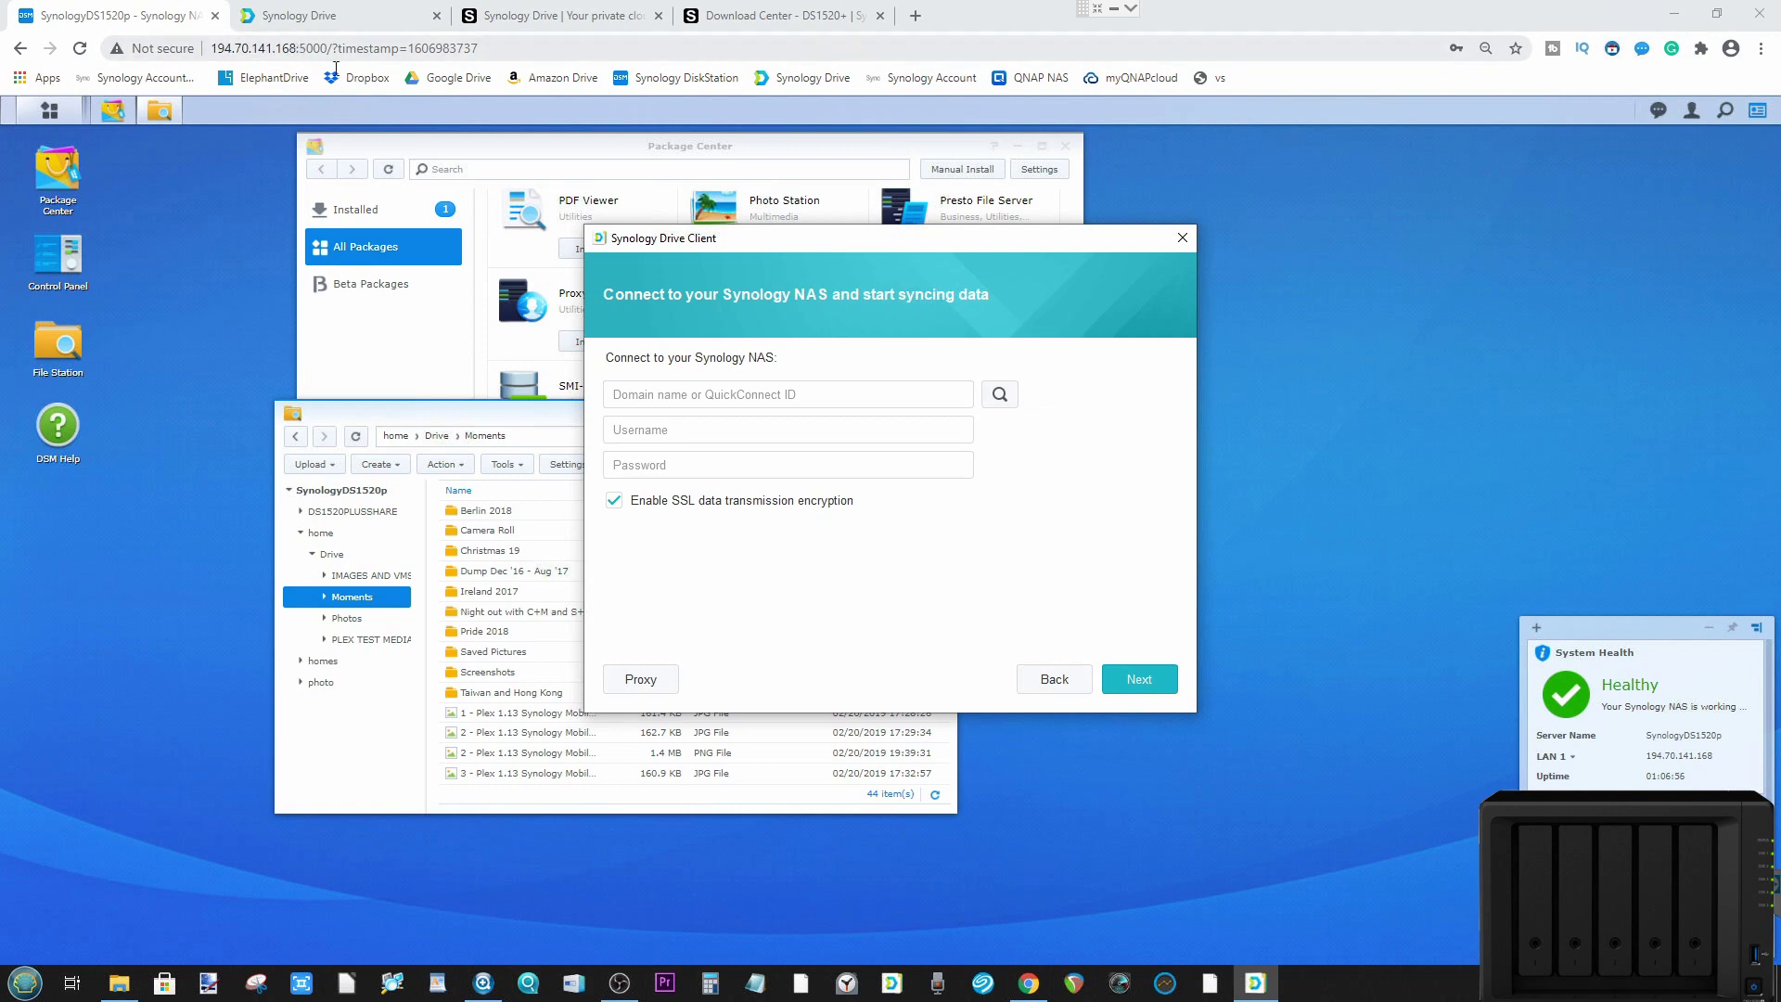
Step: Fill in the NAS address 194.70.141.168 by searching the network and picking SynologyDS1520p
left_click(51, 111)
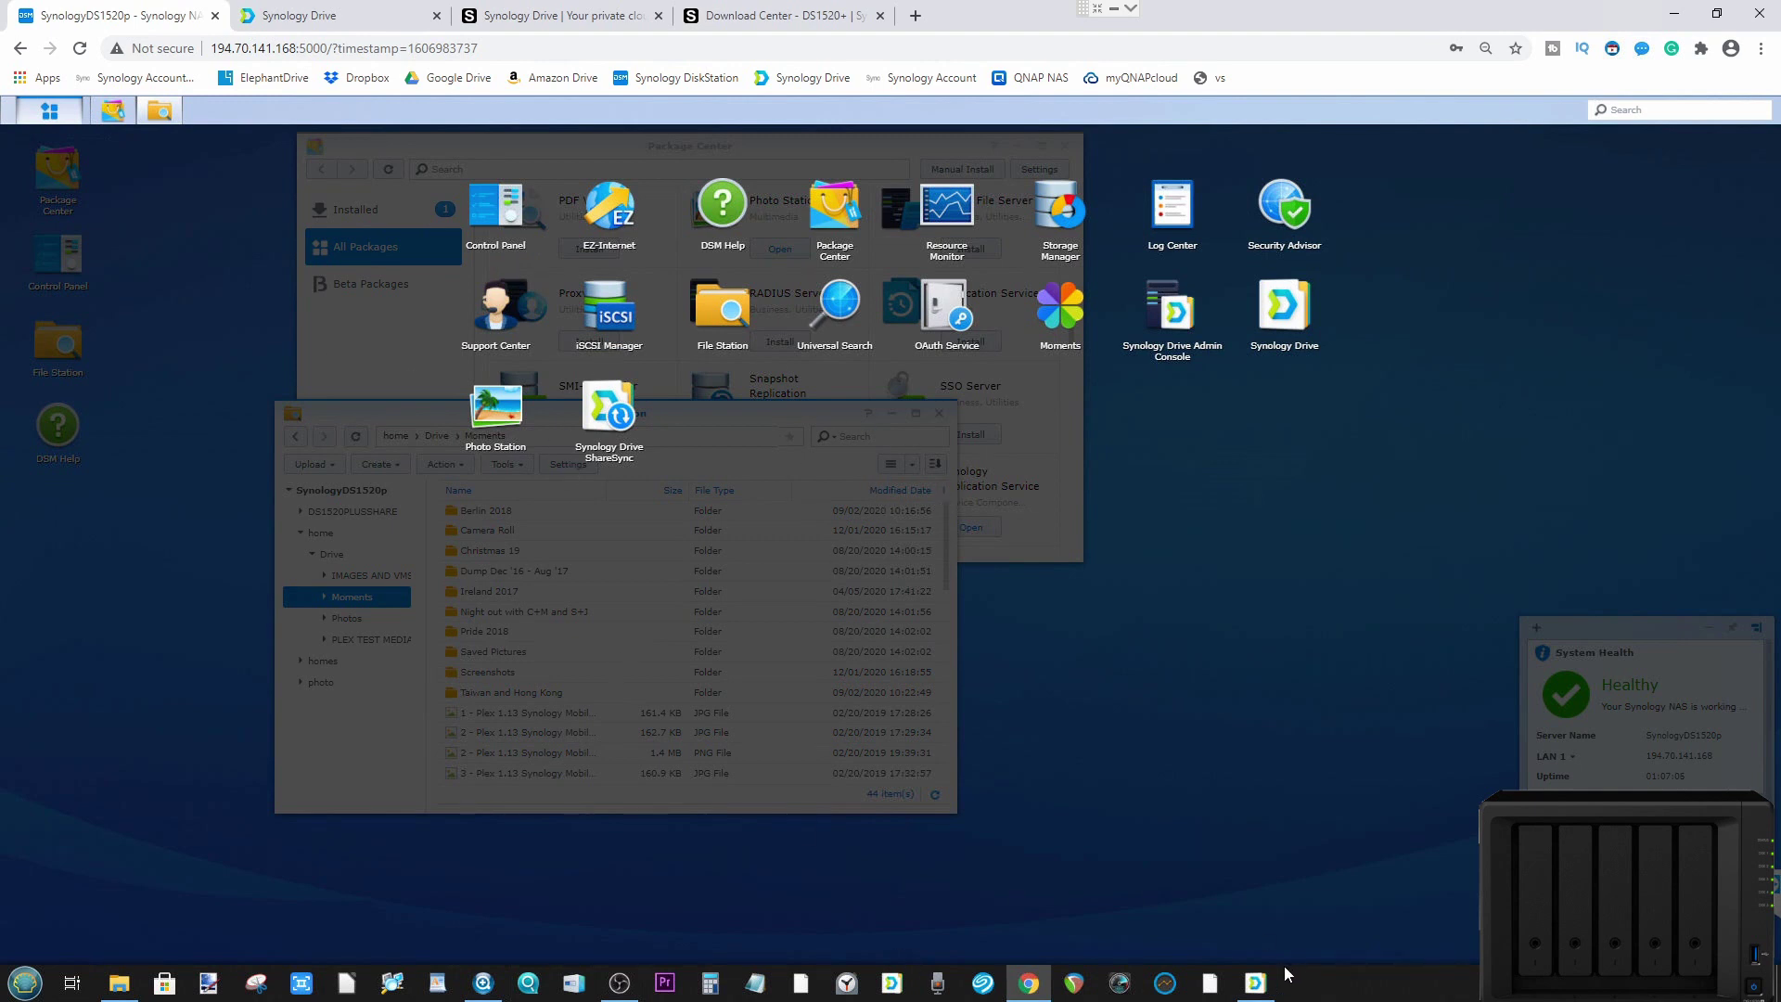
left_click(1255, 982)
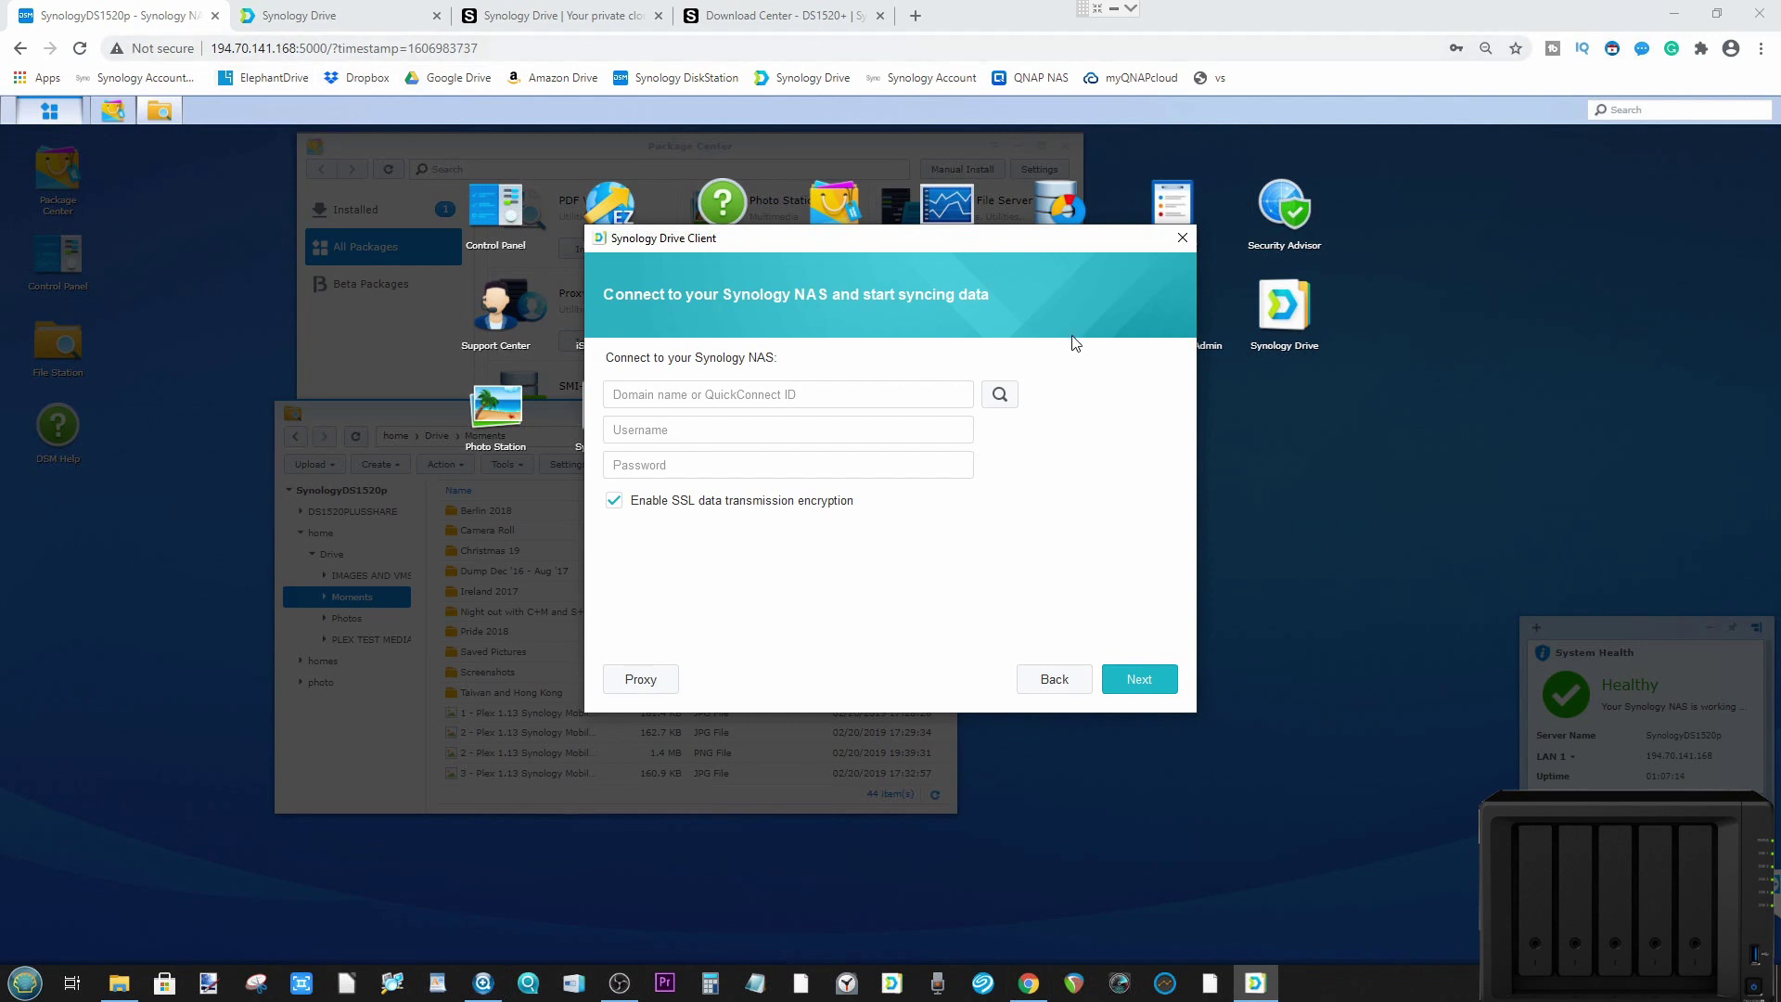
left_click(999, 394)
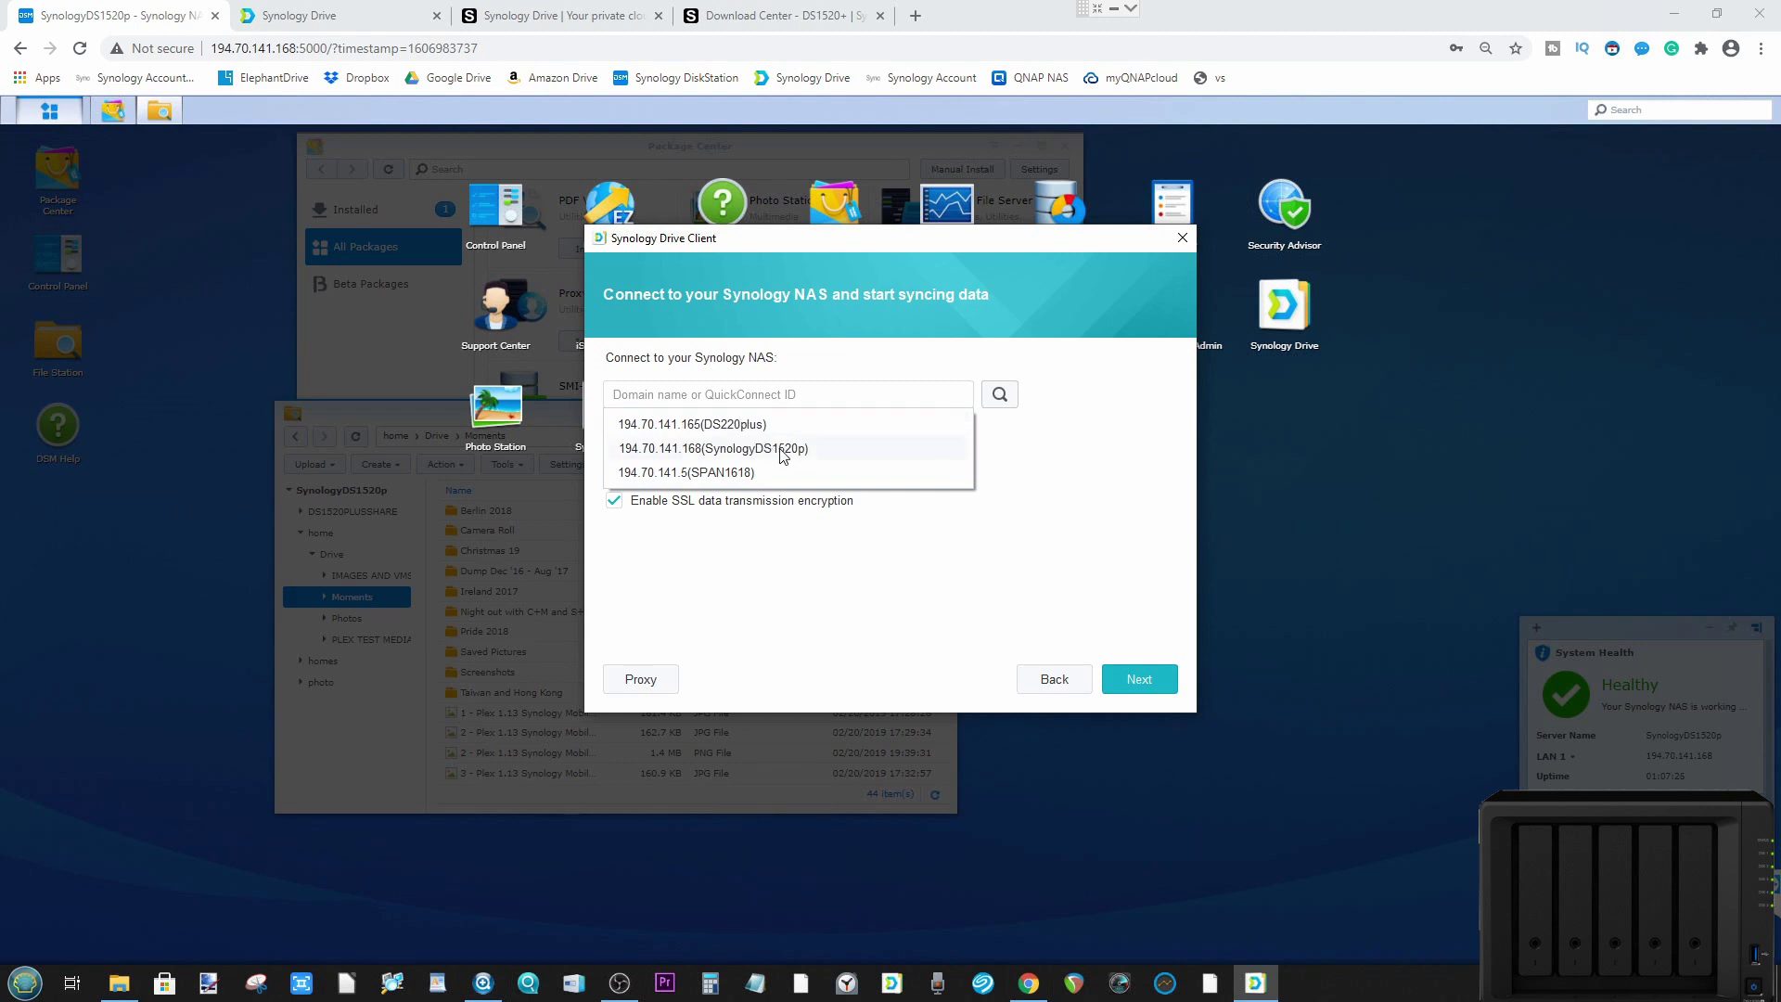
left_click(782, 448)
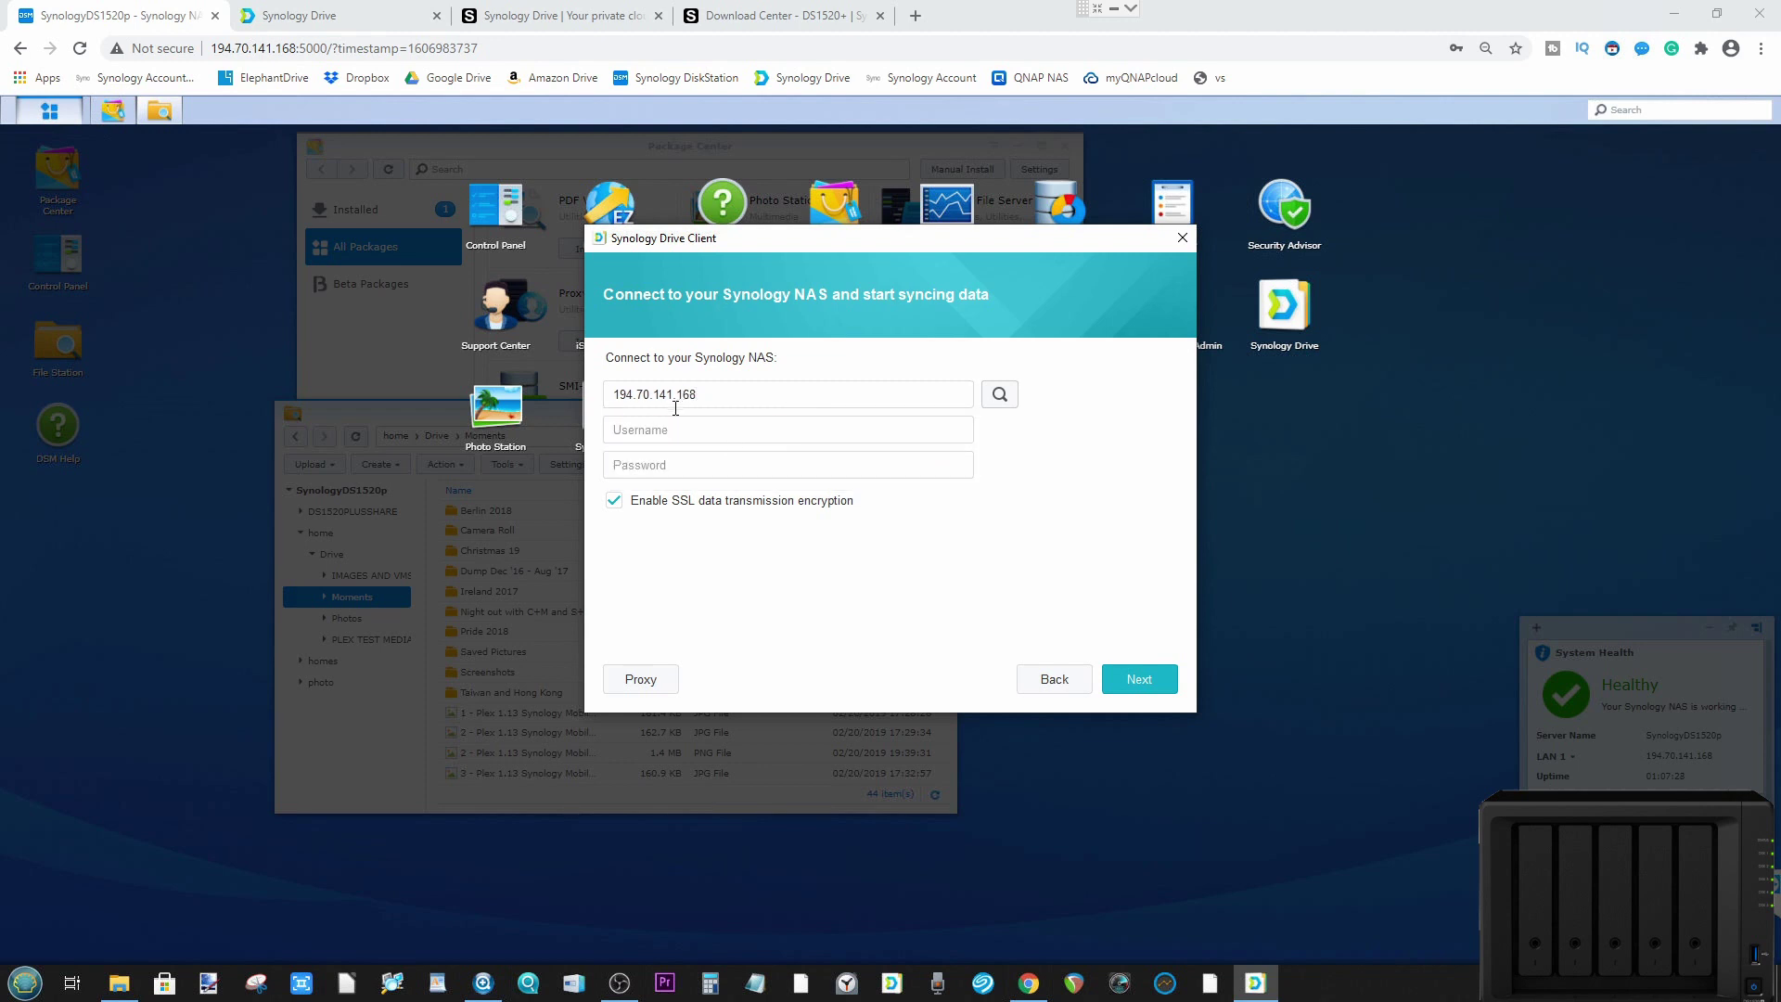
Step: Log in as admin with the account password and accept the untrusted SSL certificate
type("admin")
key("Tab")
type("•••••••••")
left_click(1133, 678)
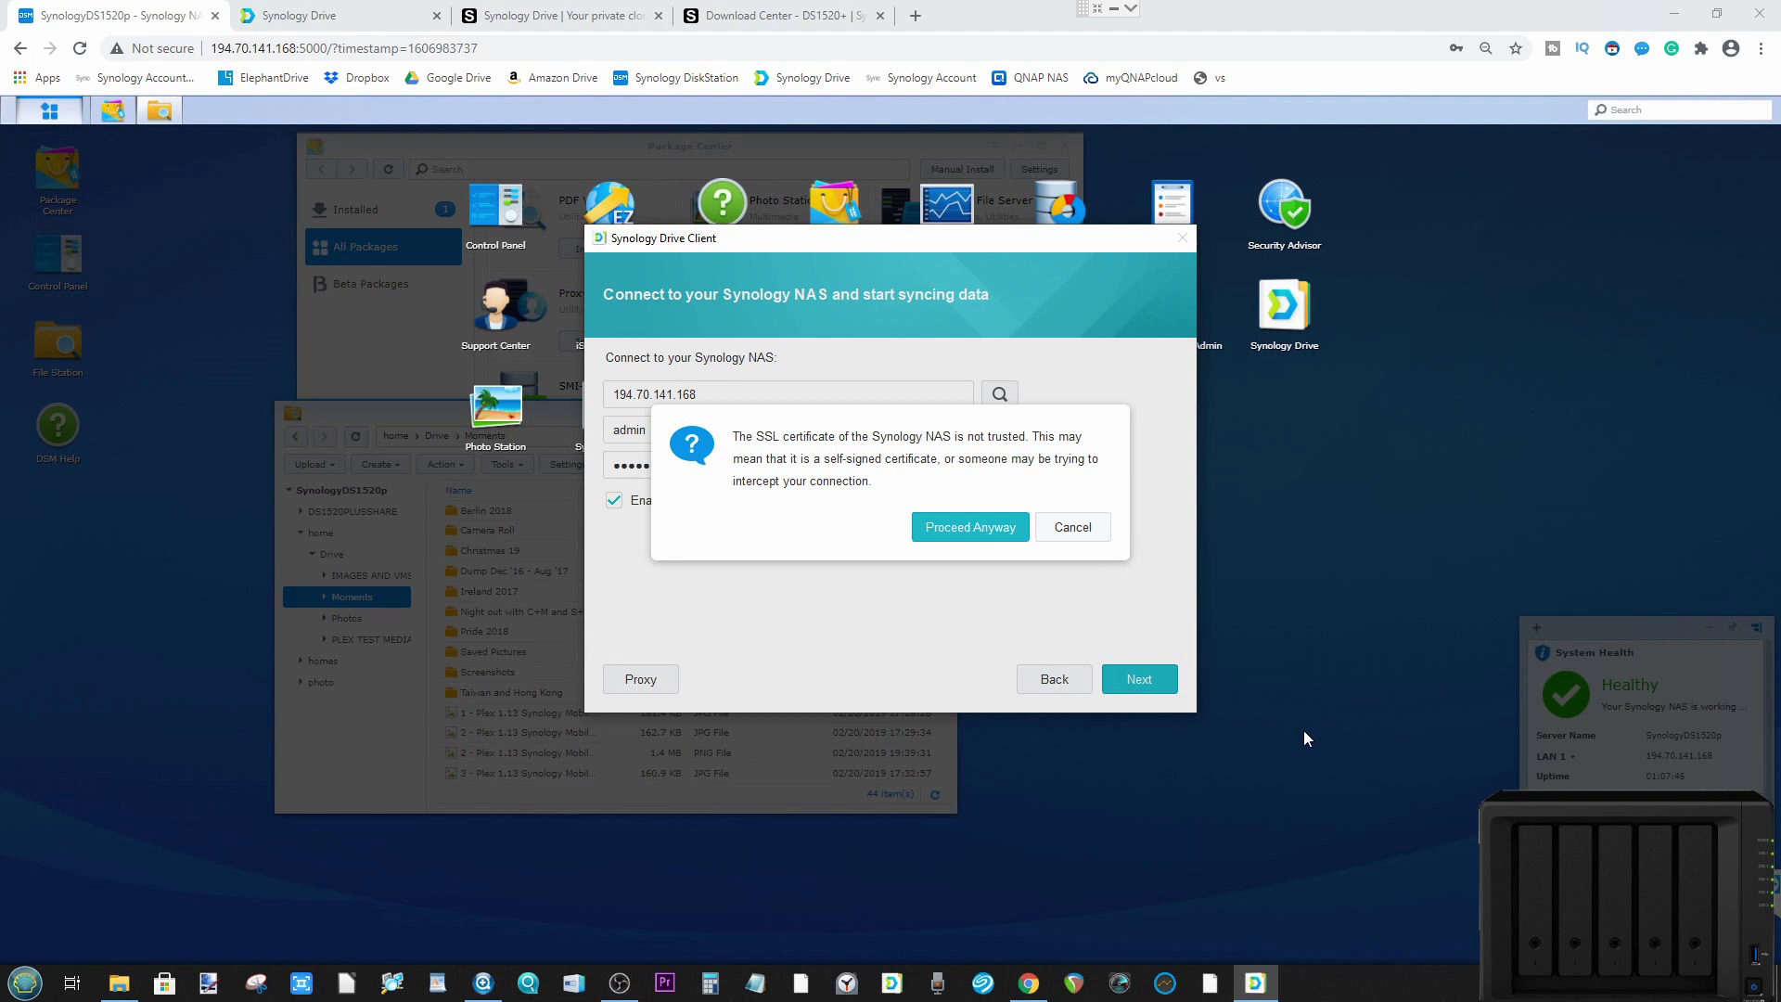
left_click(971, 524)
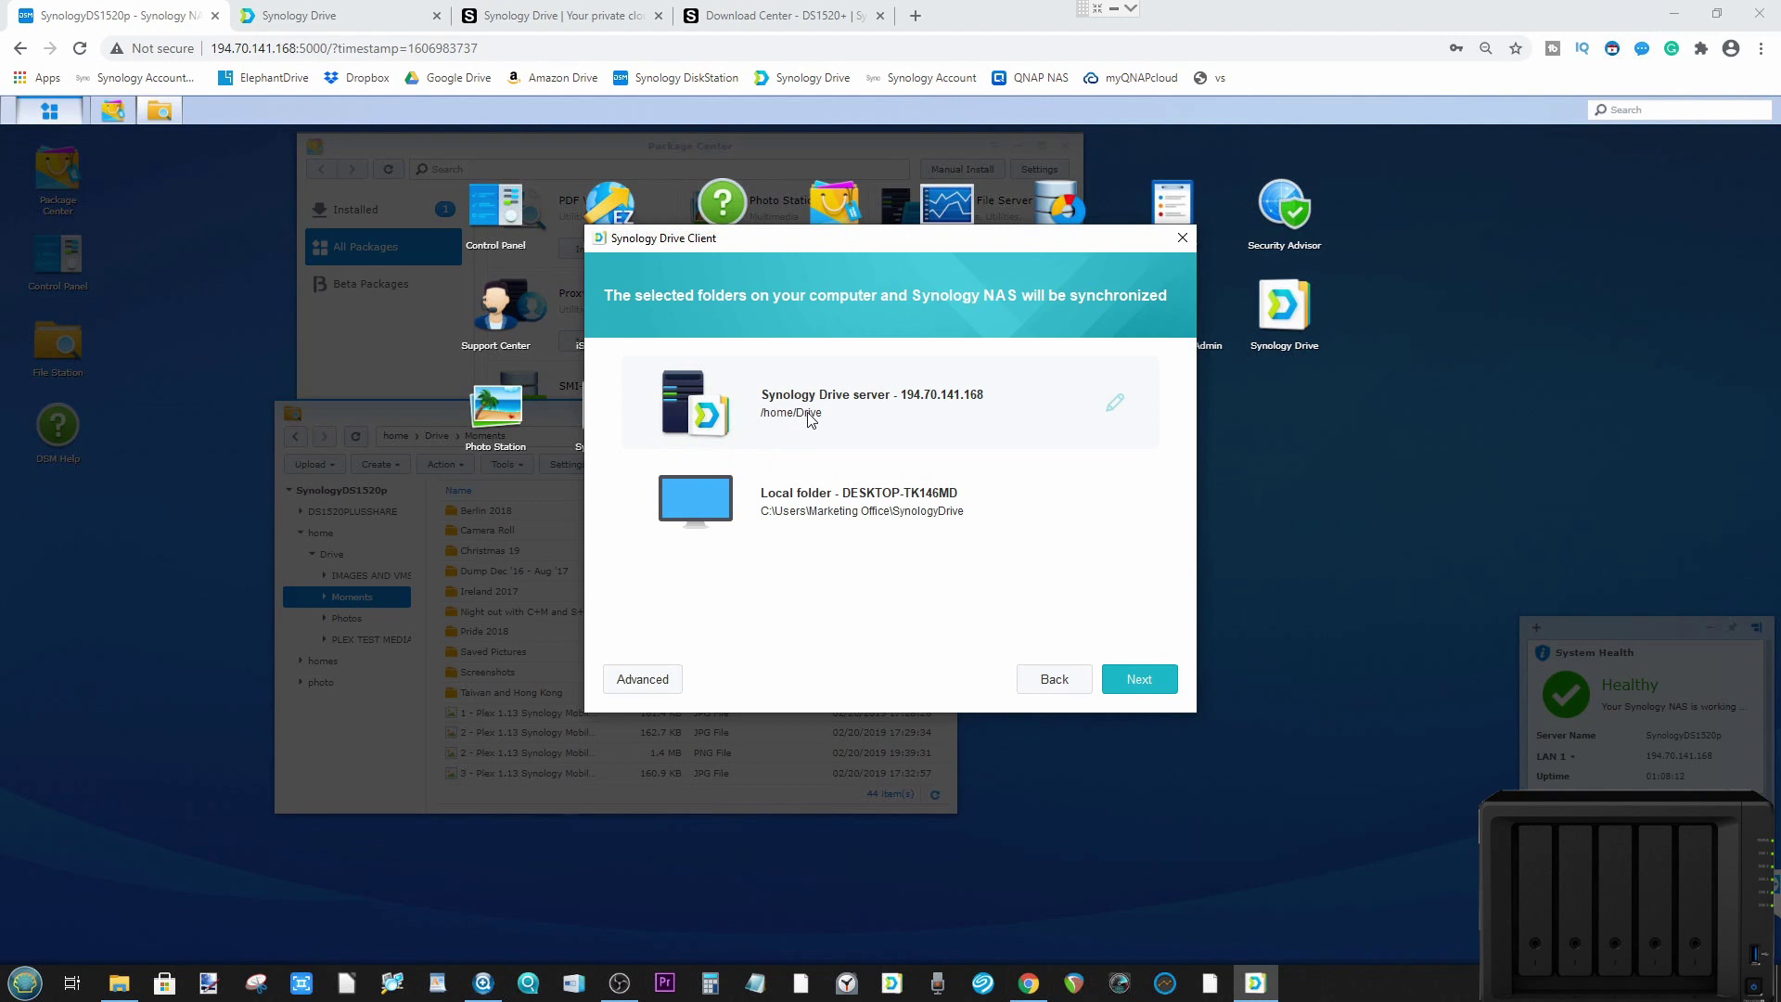
left_click(1116, 405)
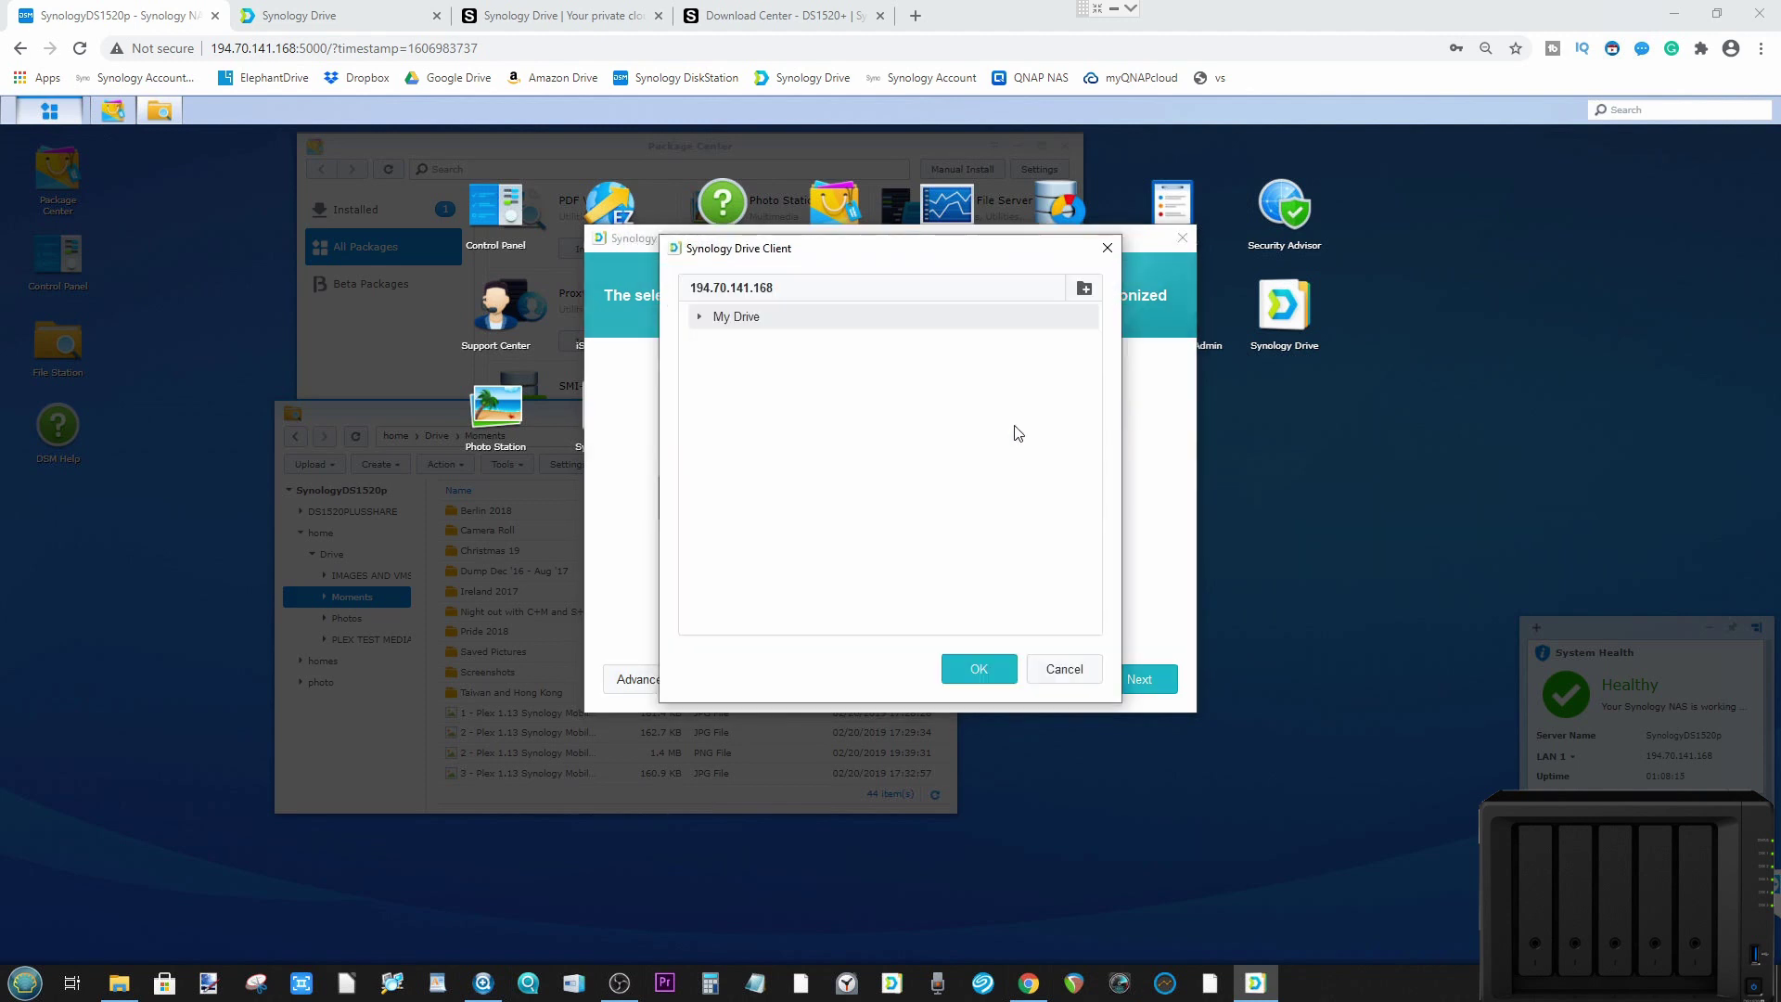
left_click(701, 319)
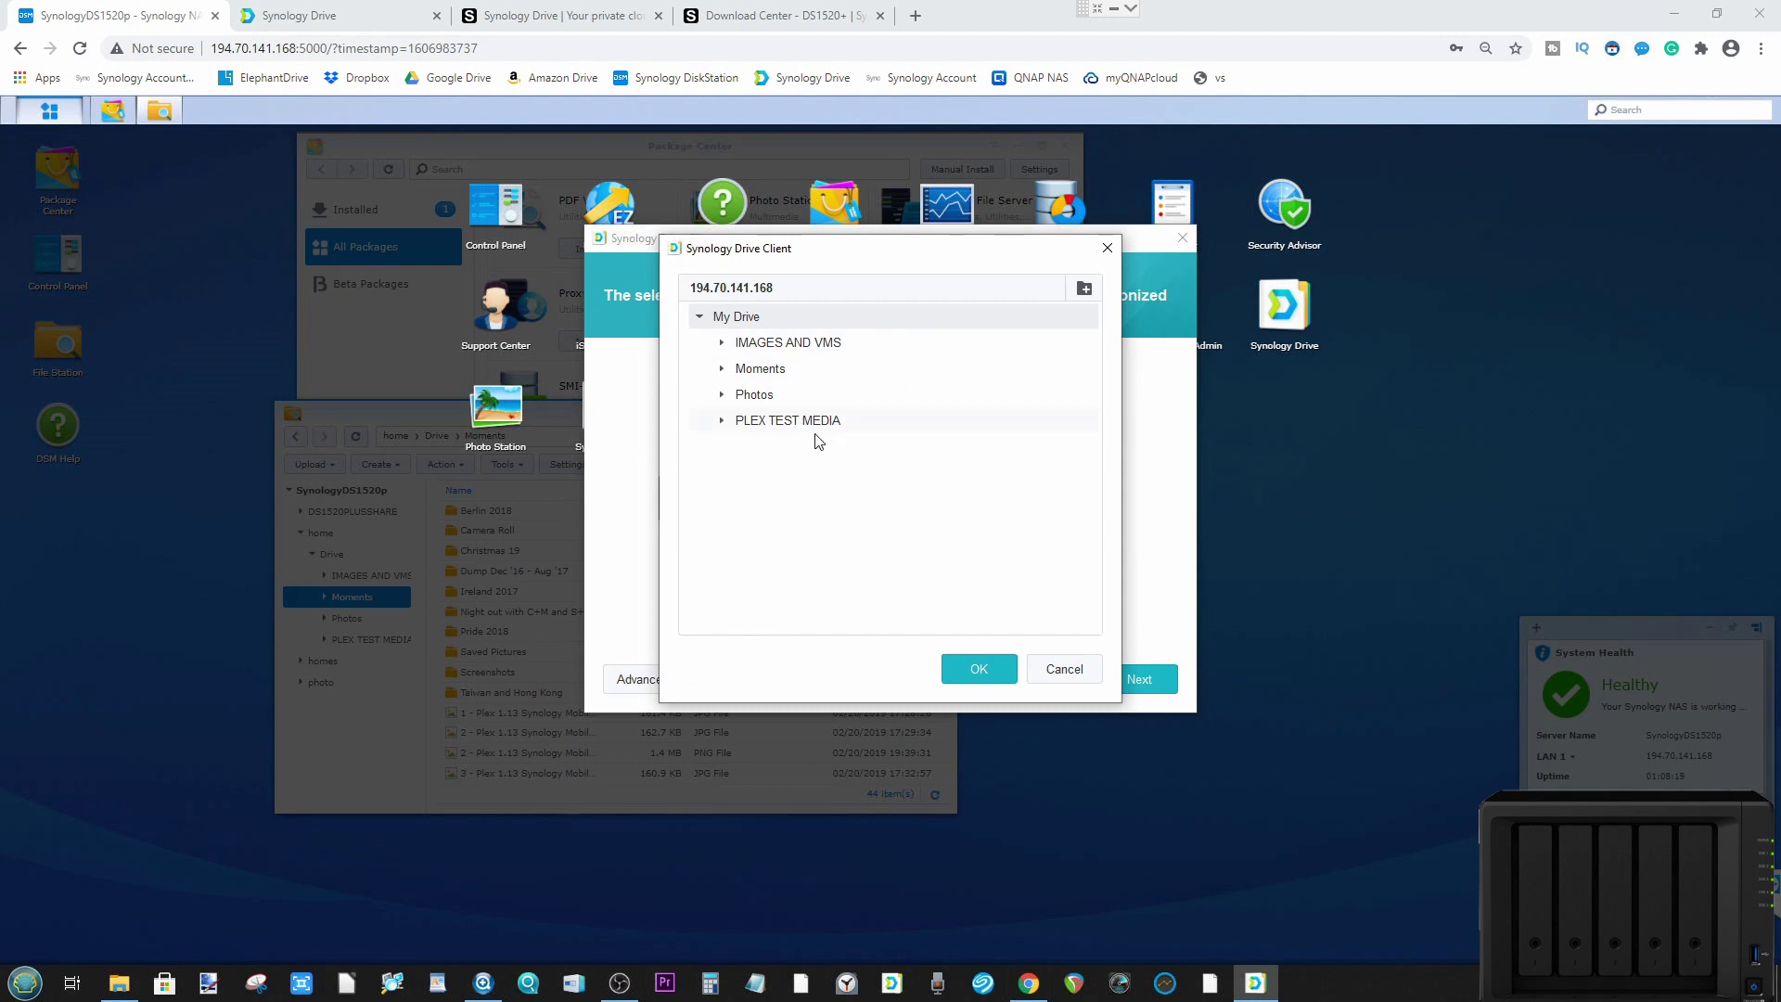
left_click(1042, 674)
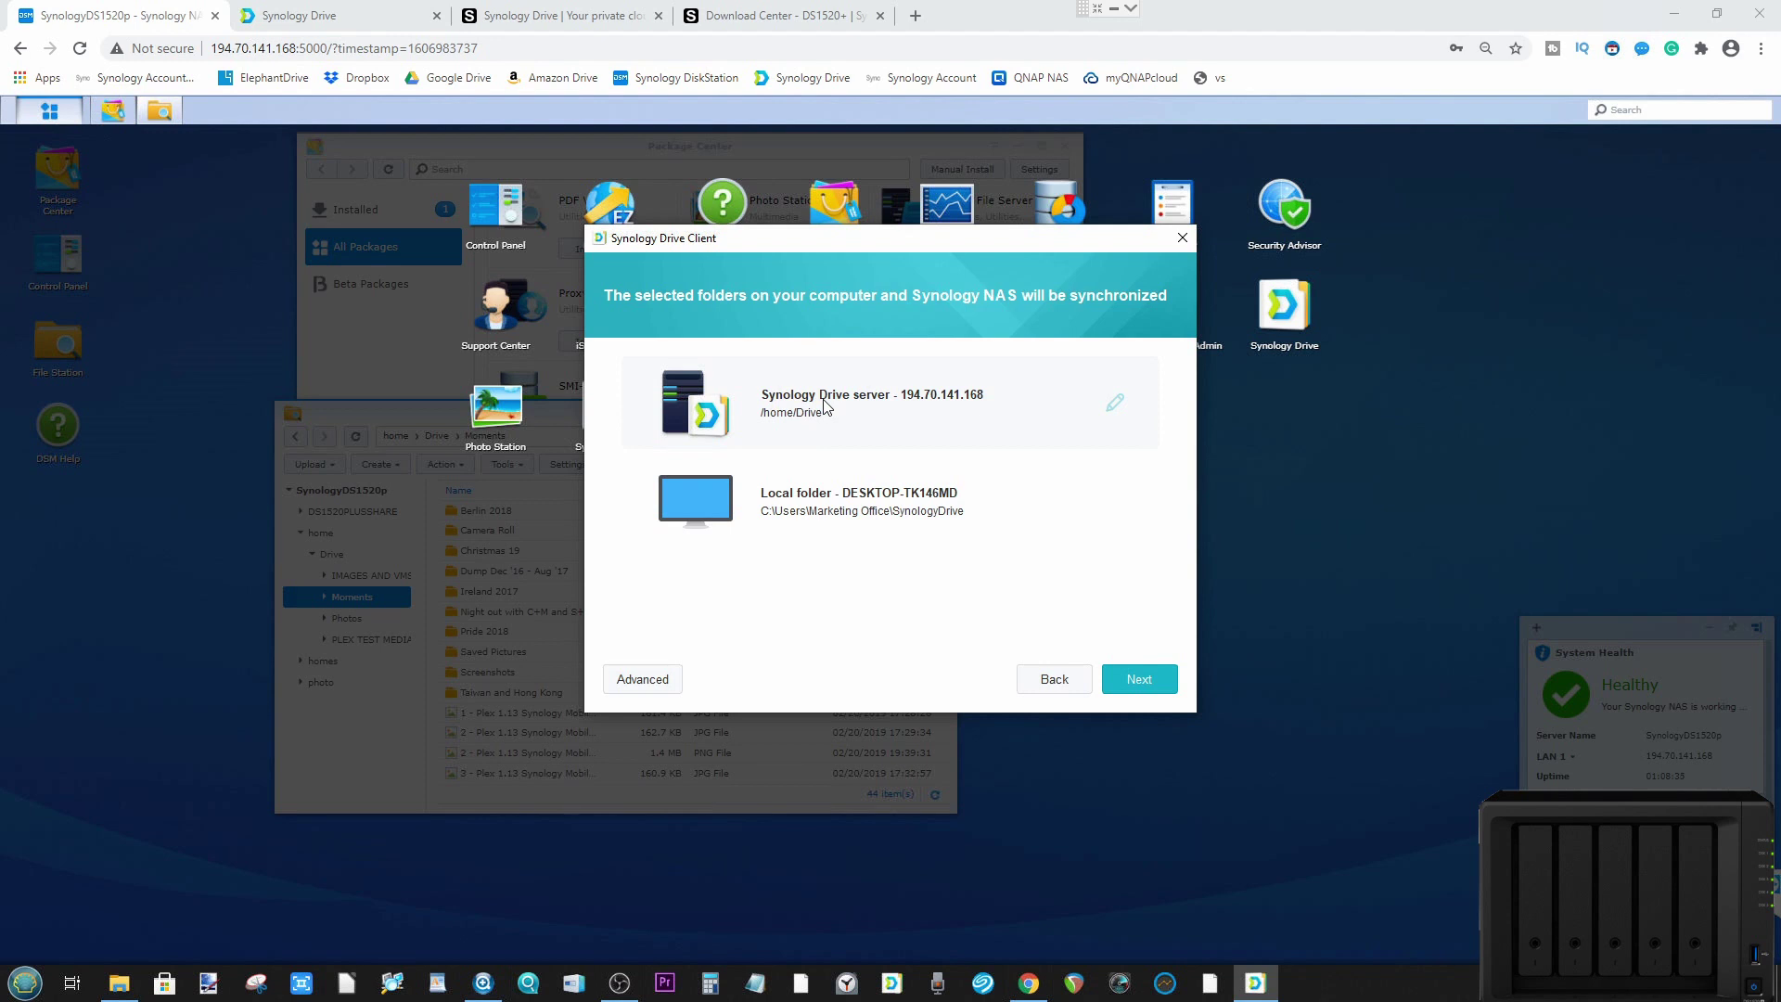
left_click(653, 686)
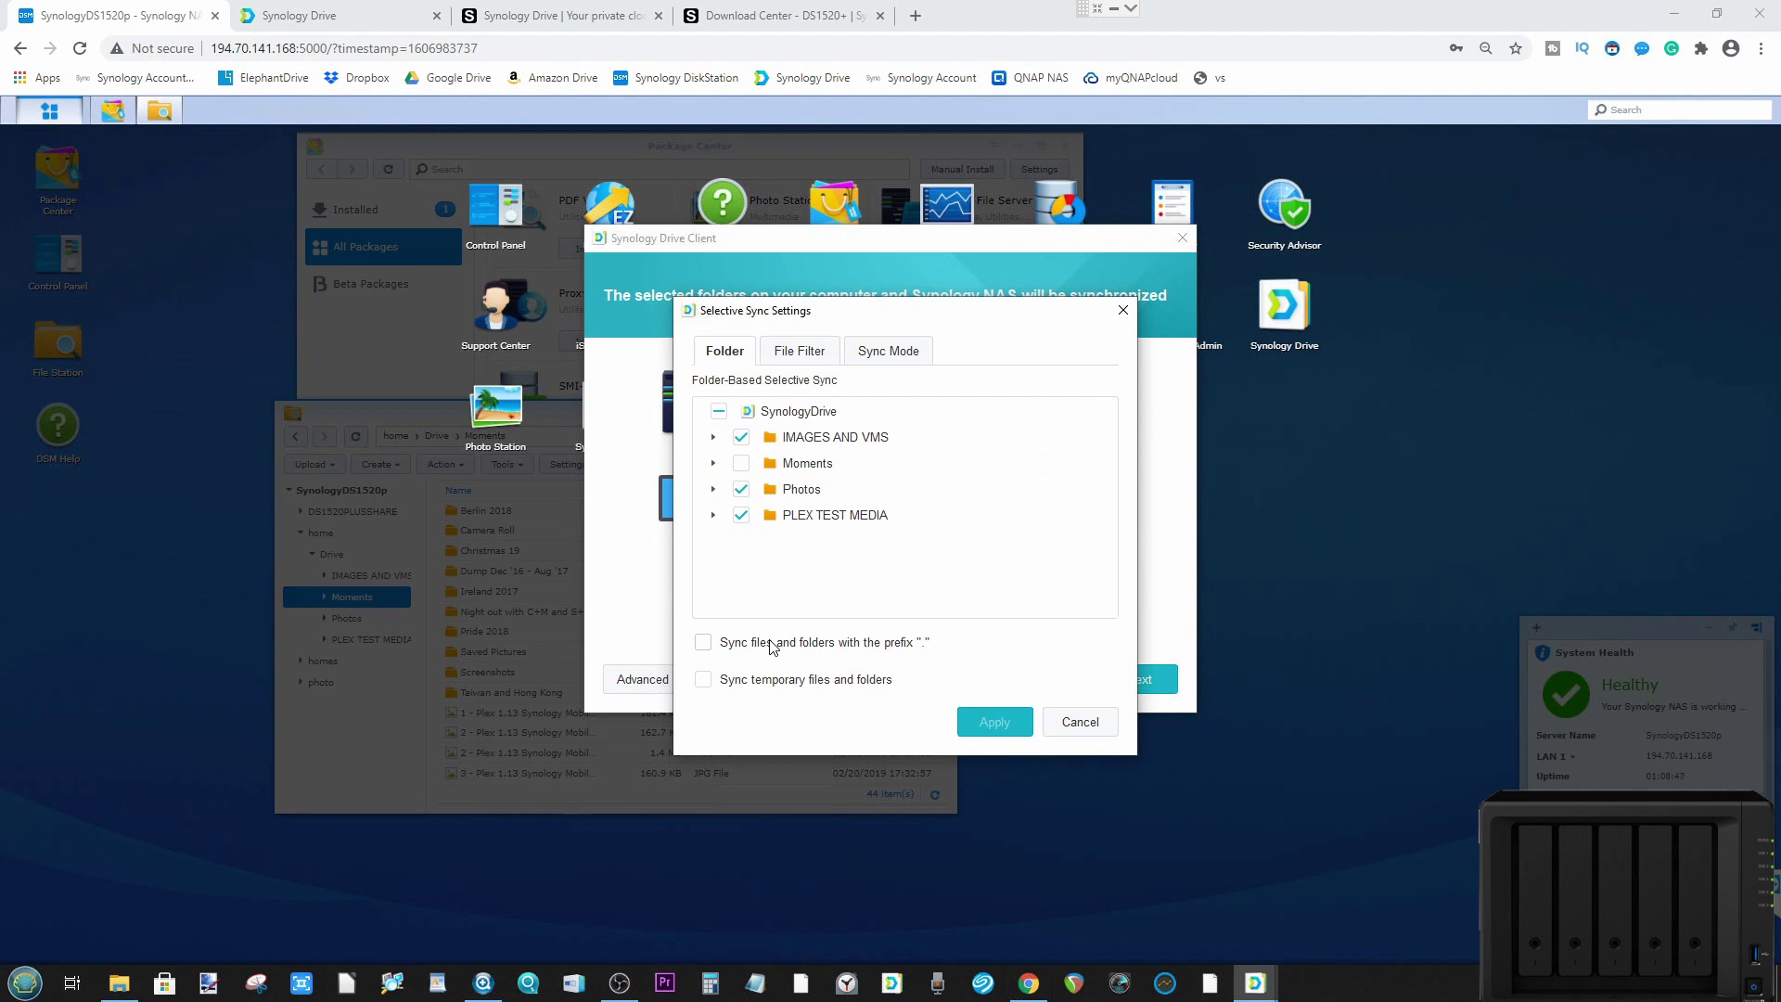
left_click(801, 349)
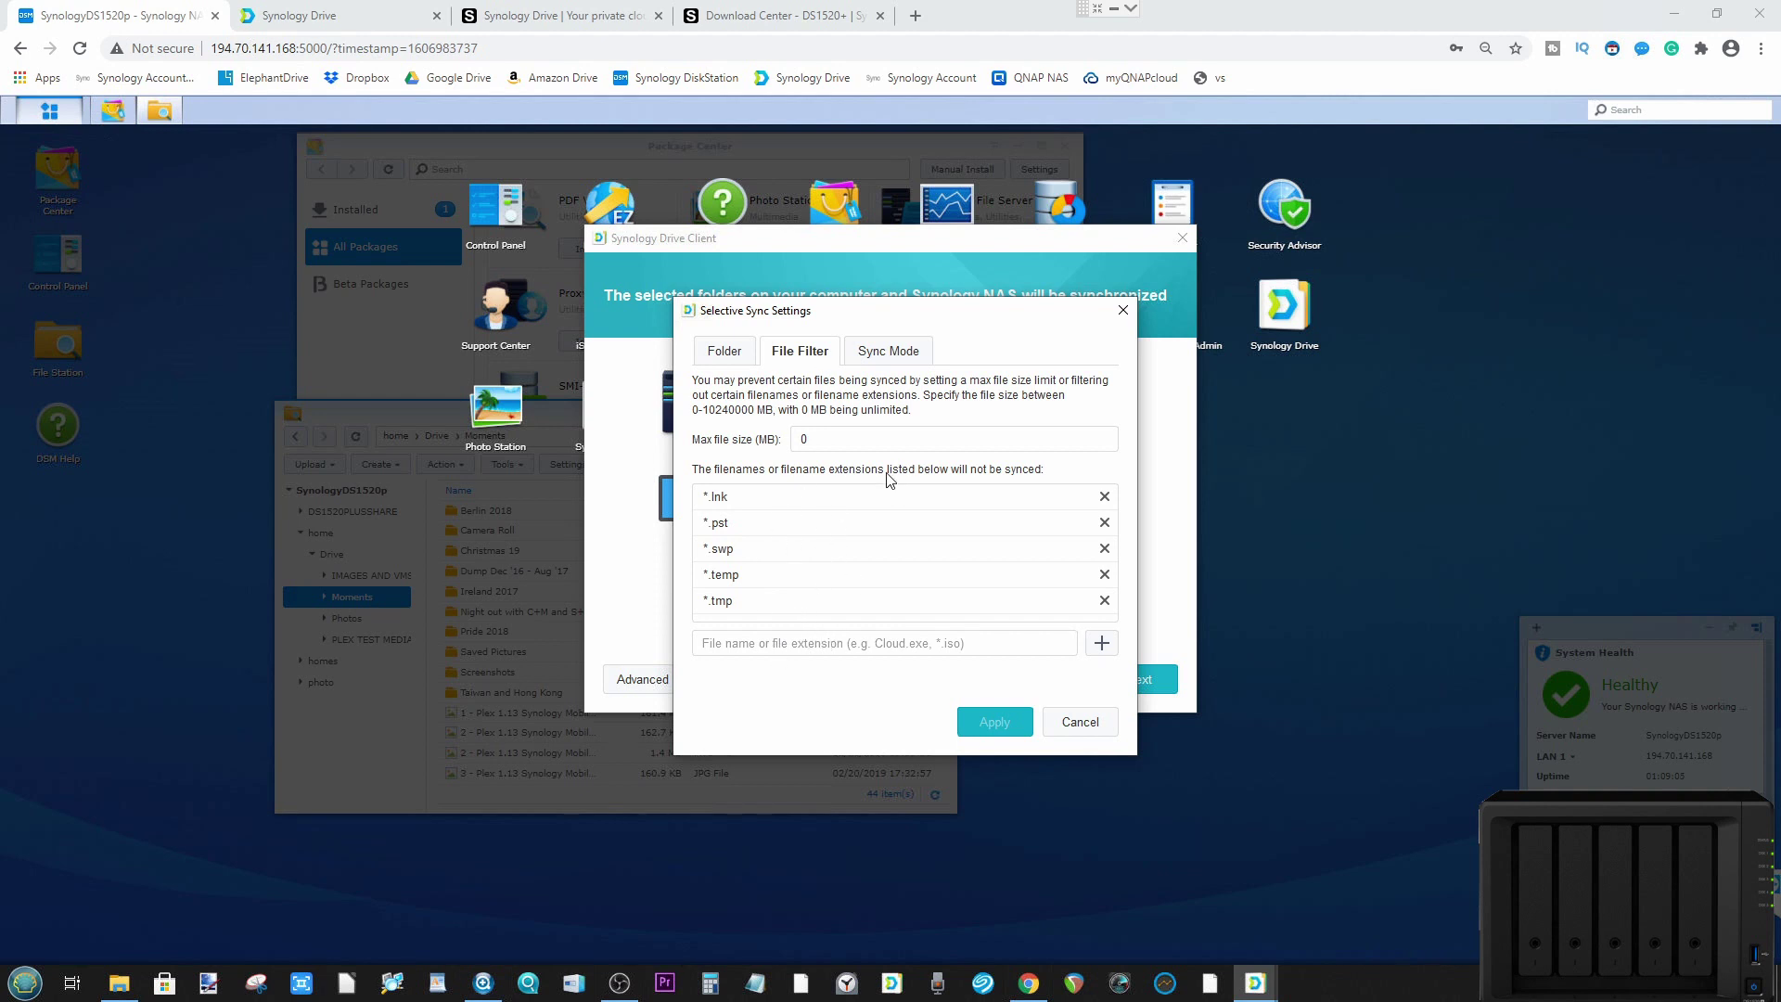
left_click(889, 352)
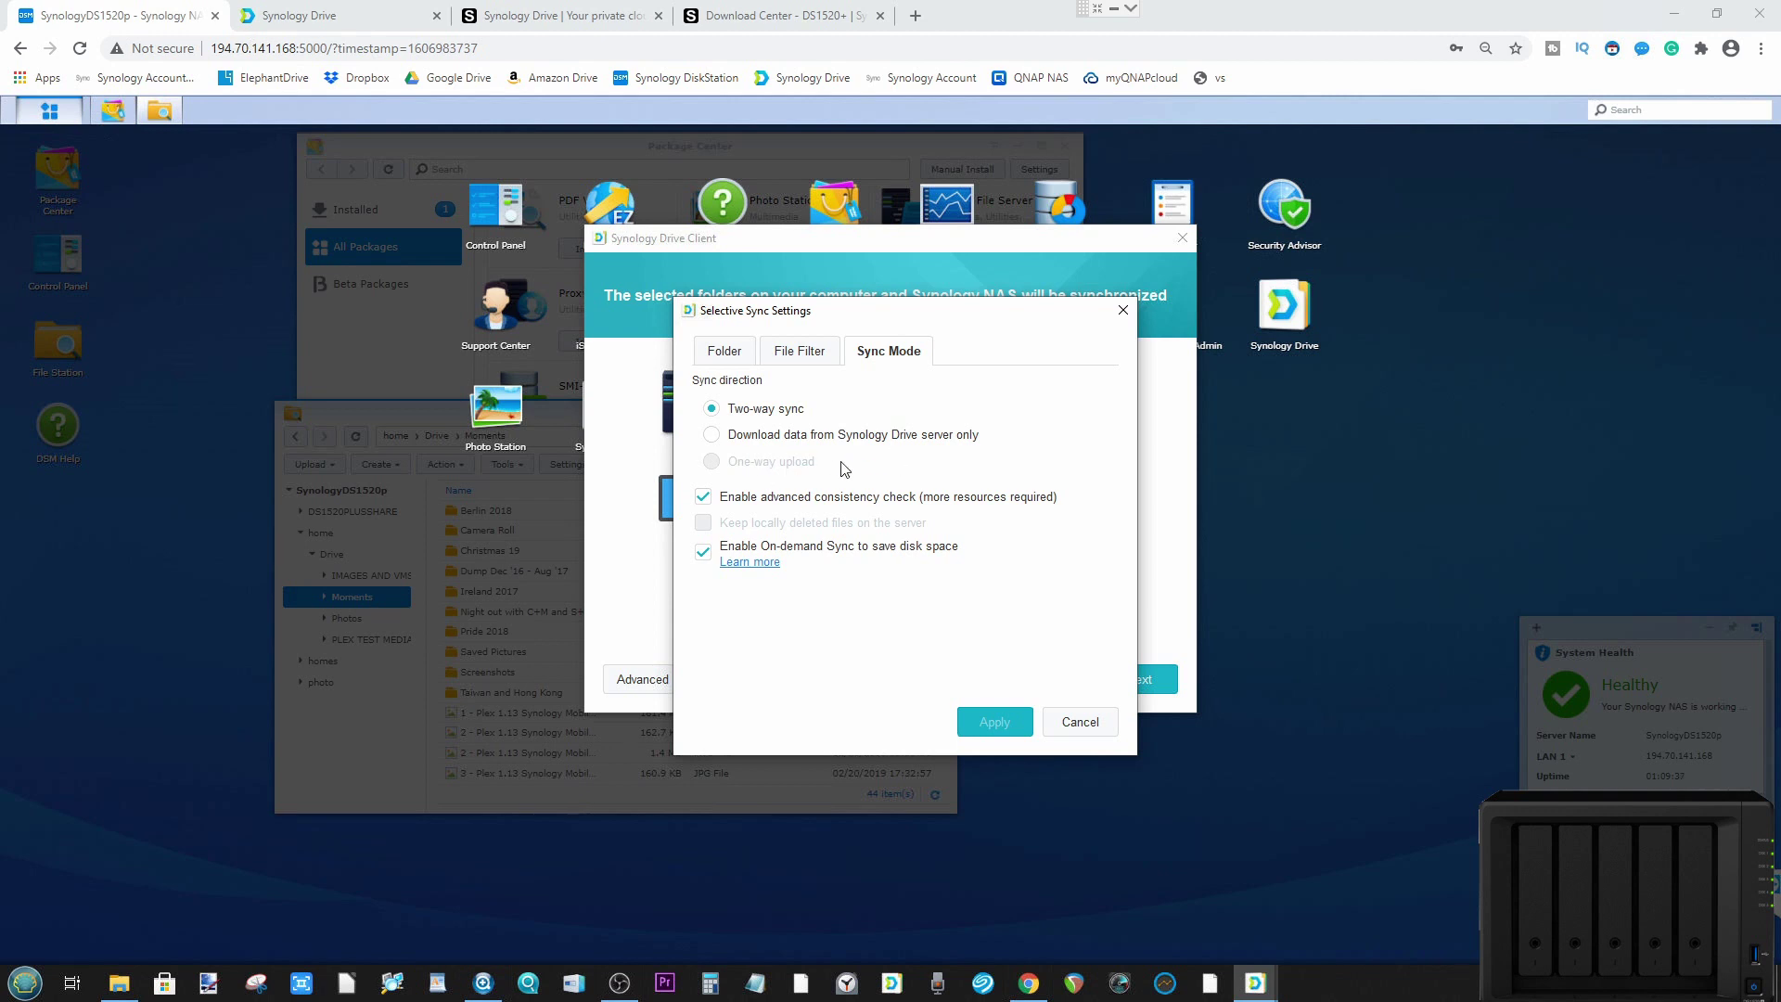
left_click(703, 551)
left_click(703, 550)
left_click(1087, 728)
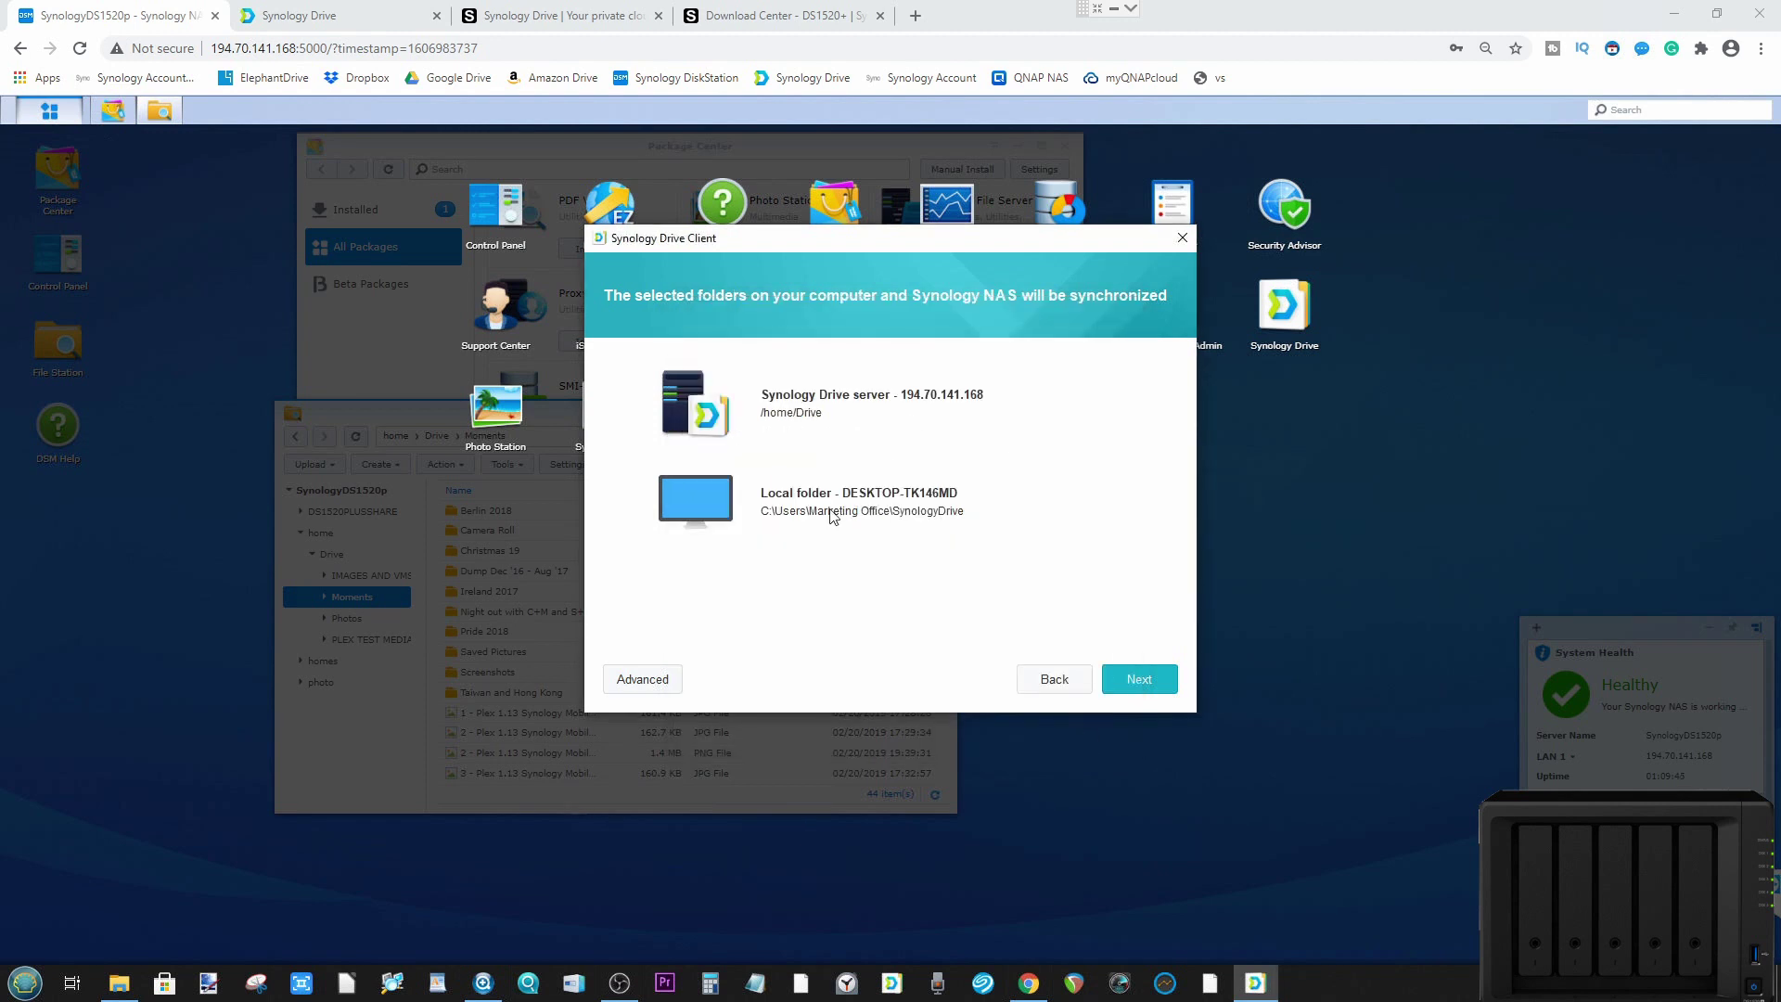
Step: Keep the Local sync folder option for shared files and finish the wizard
left_click(1126, 677)
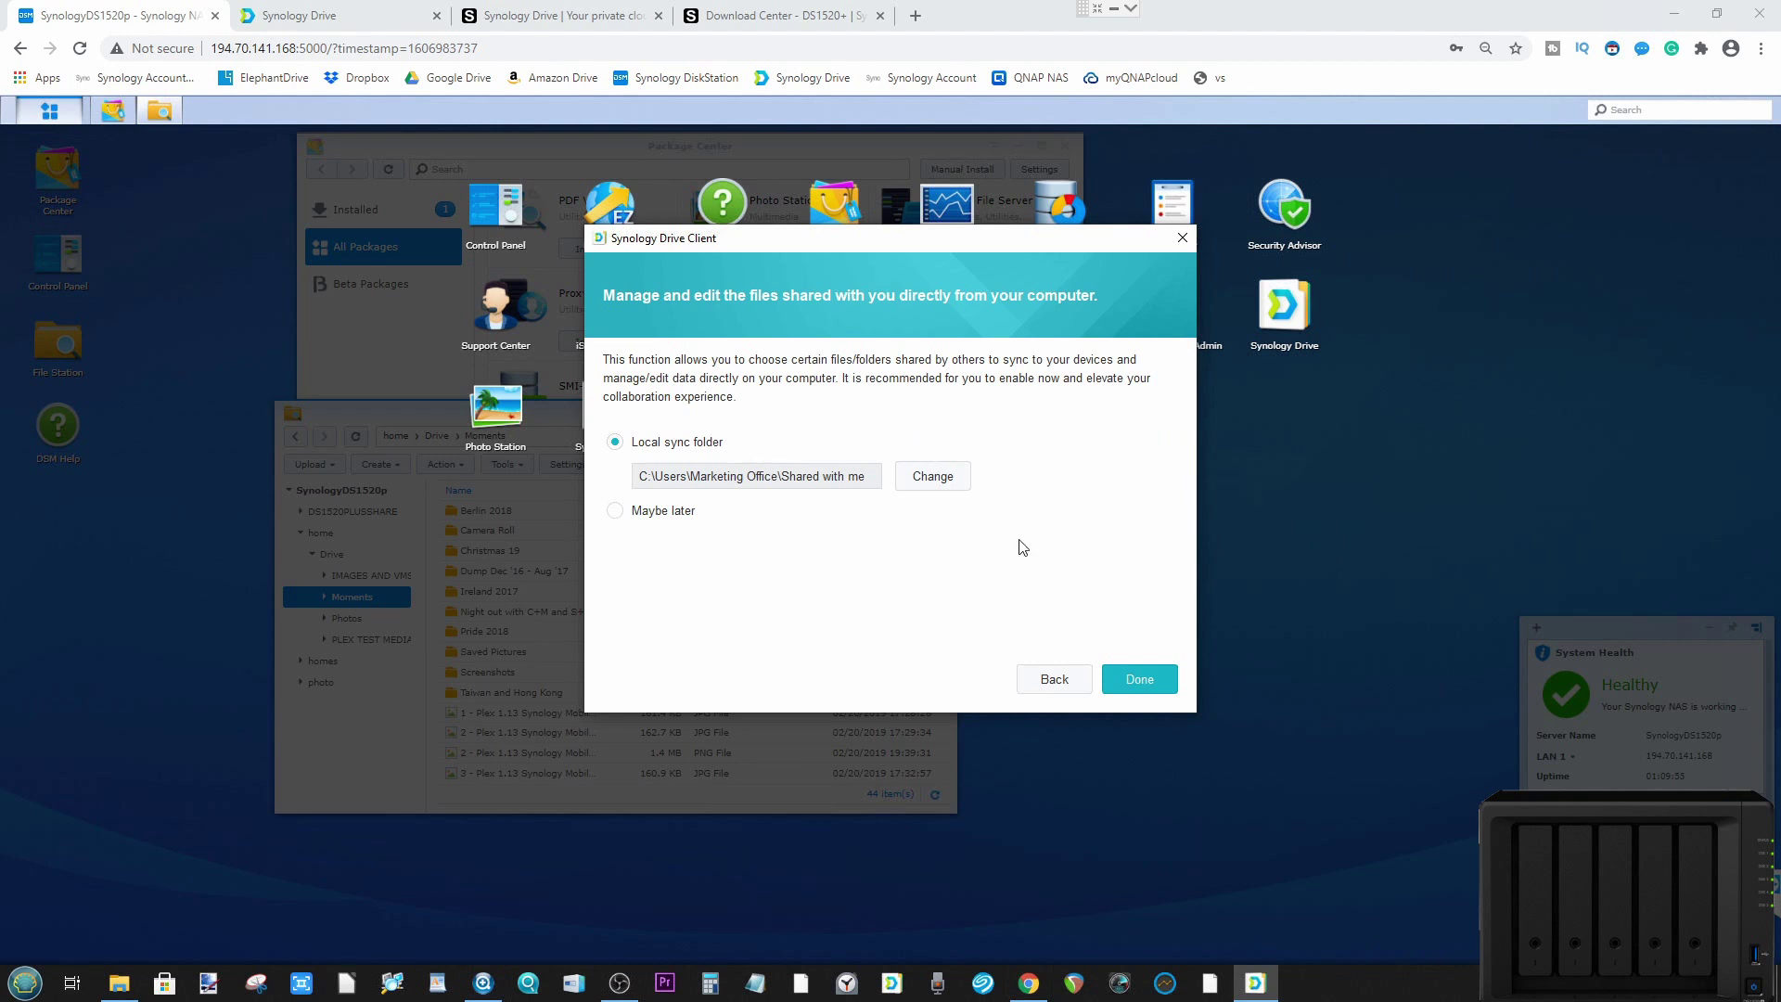
left_click(1138, 680)
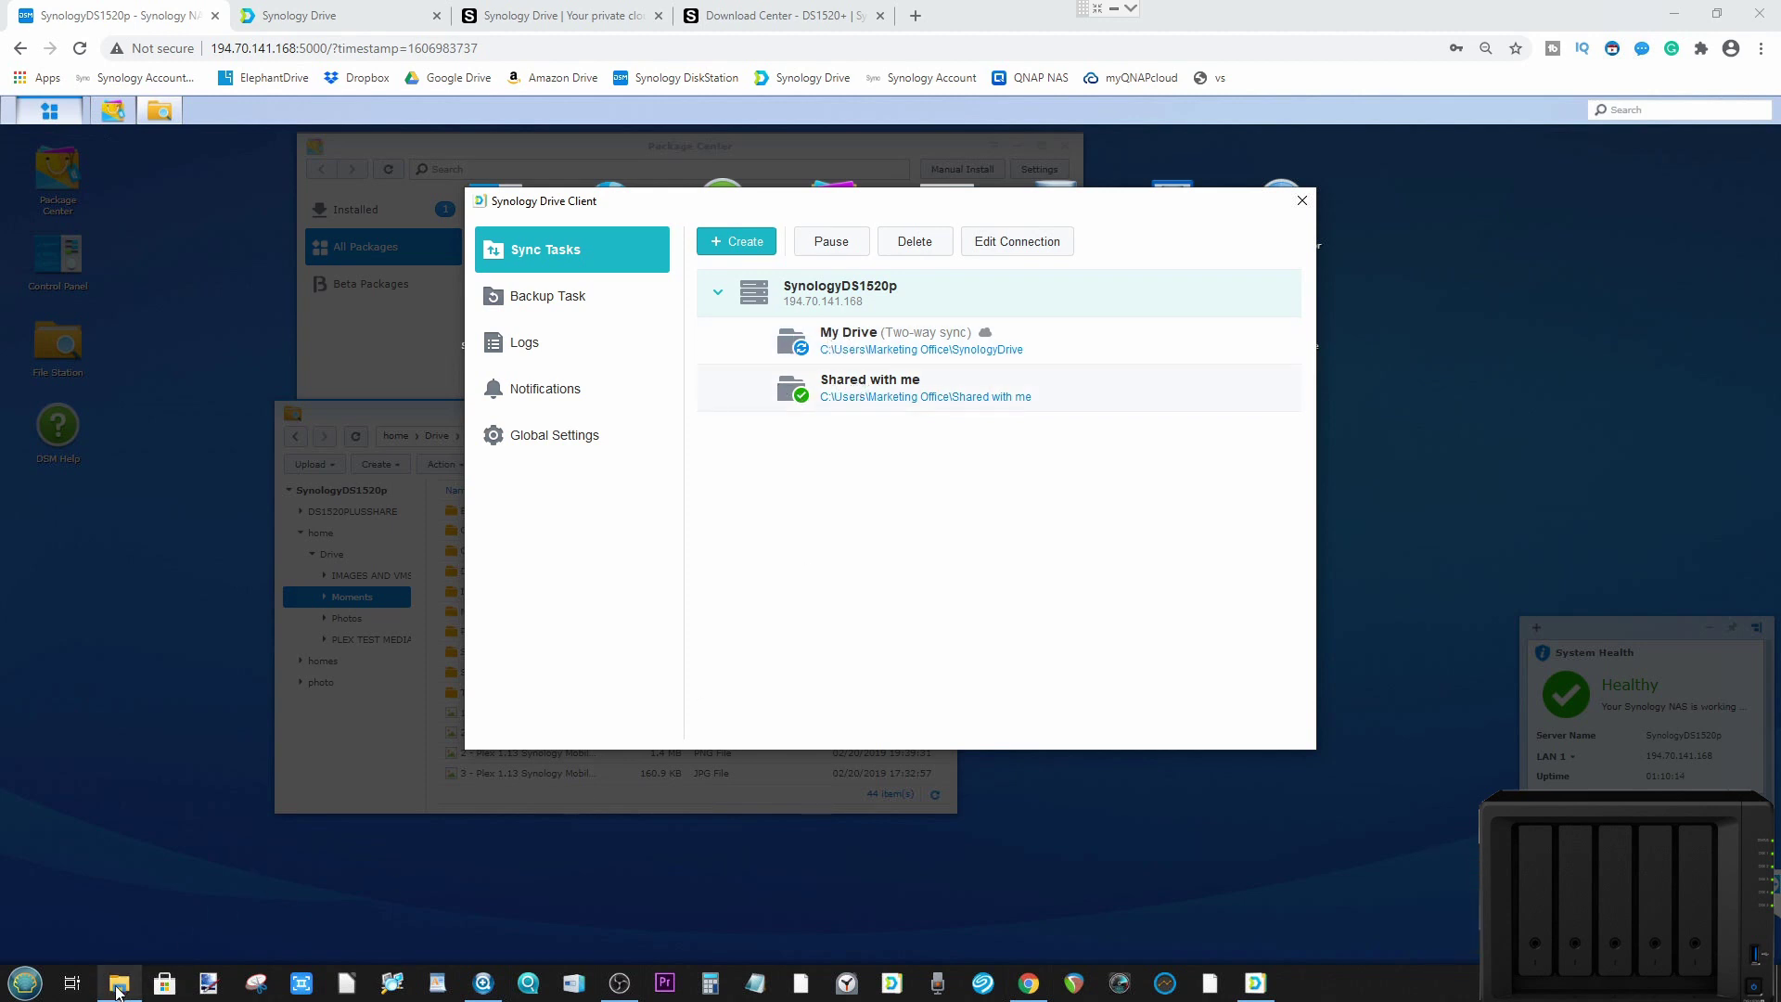
Step: Restore the File Explorer window showing the Marketing Office user folder
mouse_move(118, 990)
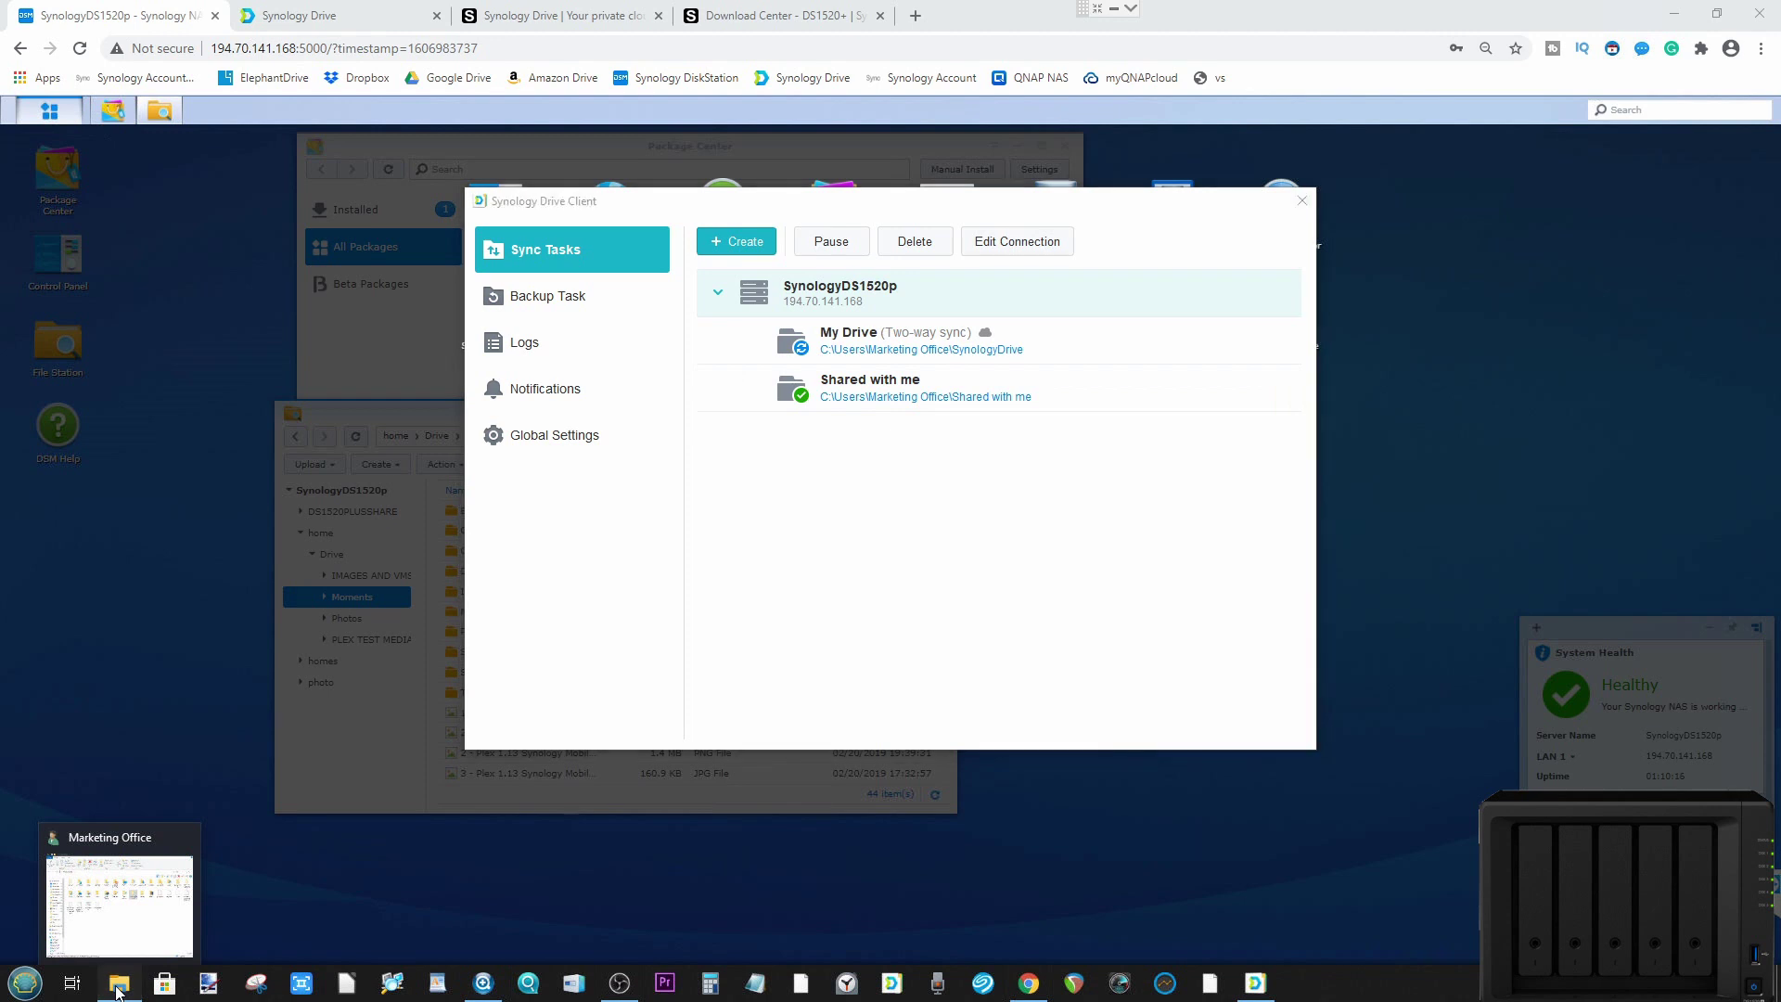
left_click(118, 991)
Step: Browse to My Drive under Synology Drive - SynologyDS1520p in Explorer, then return to DSM
left_click(988, 505)
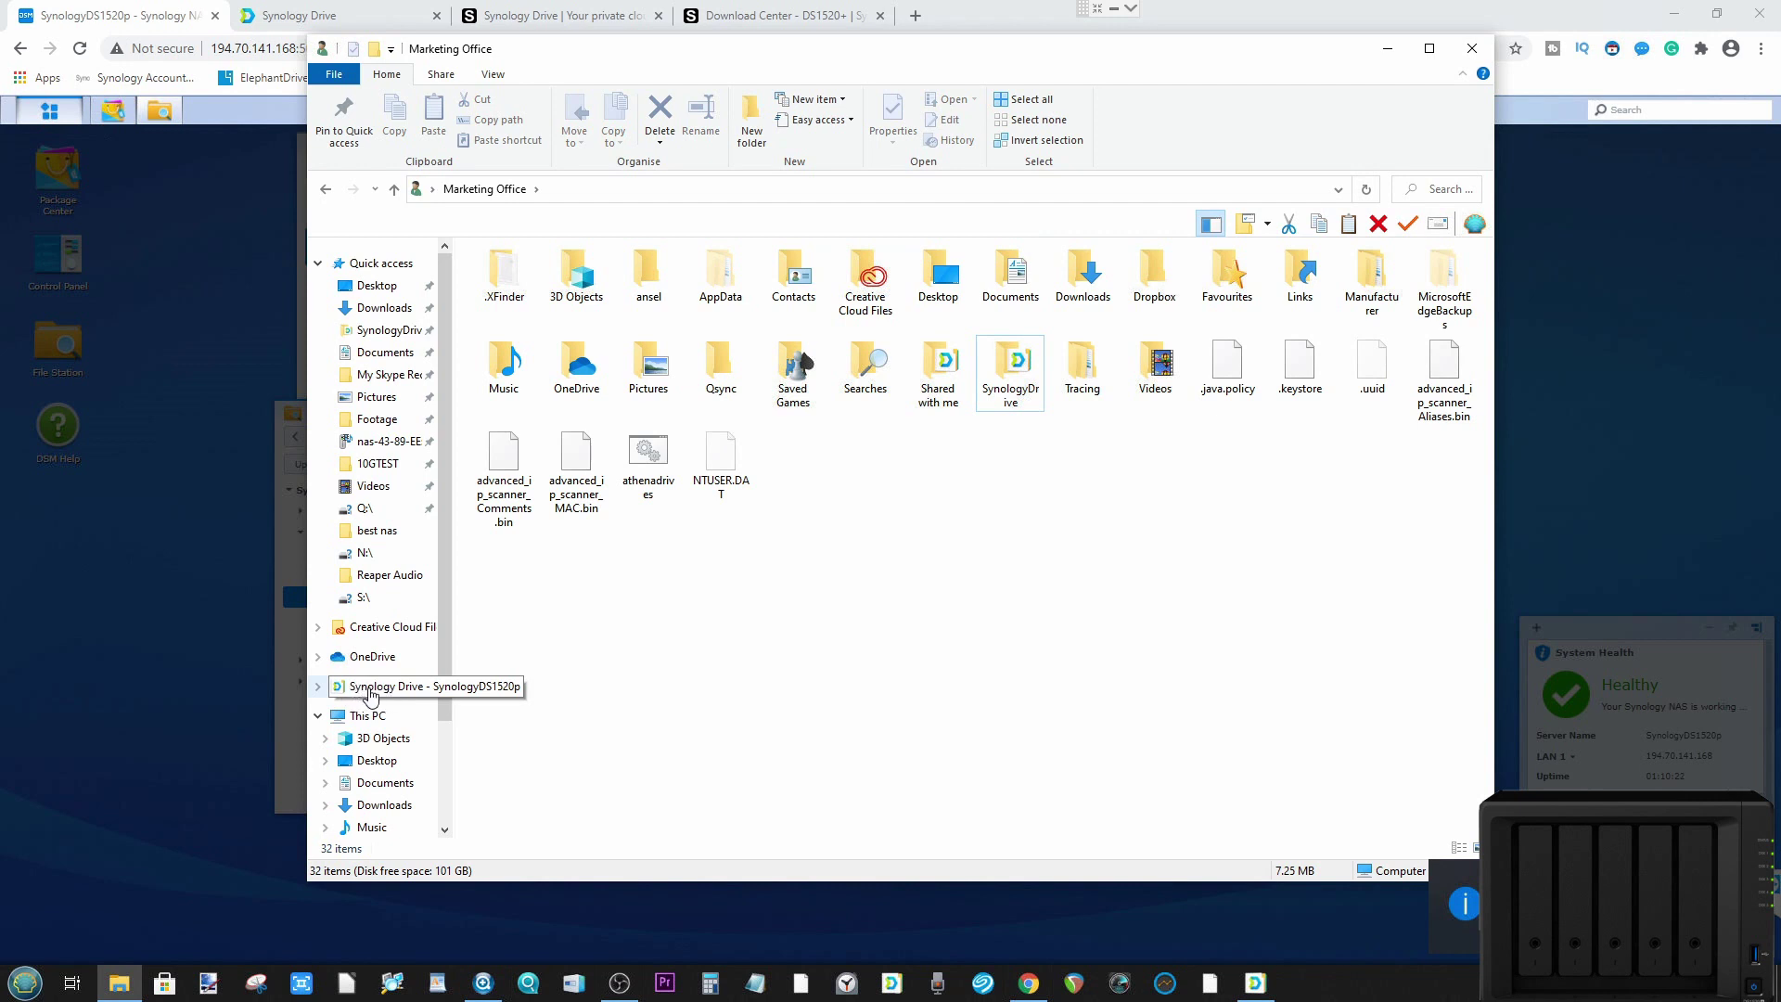
left_click(371, 692)
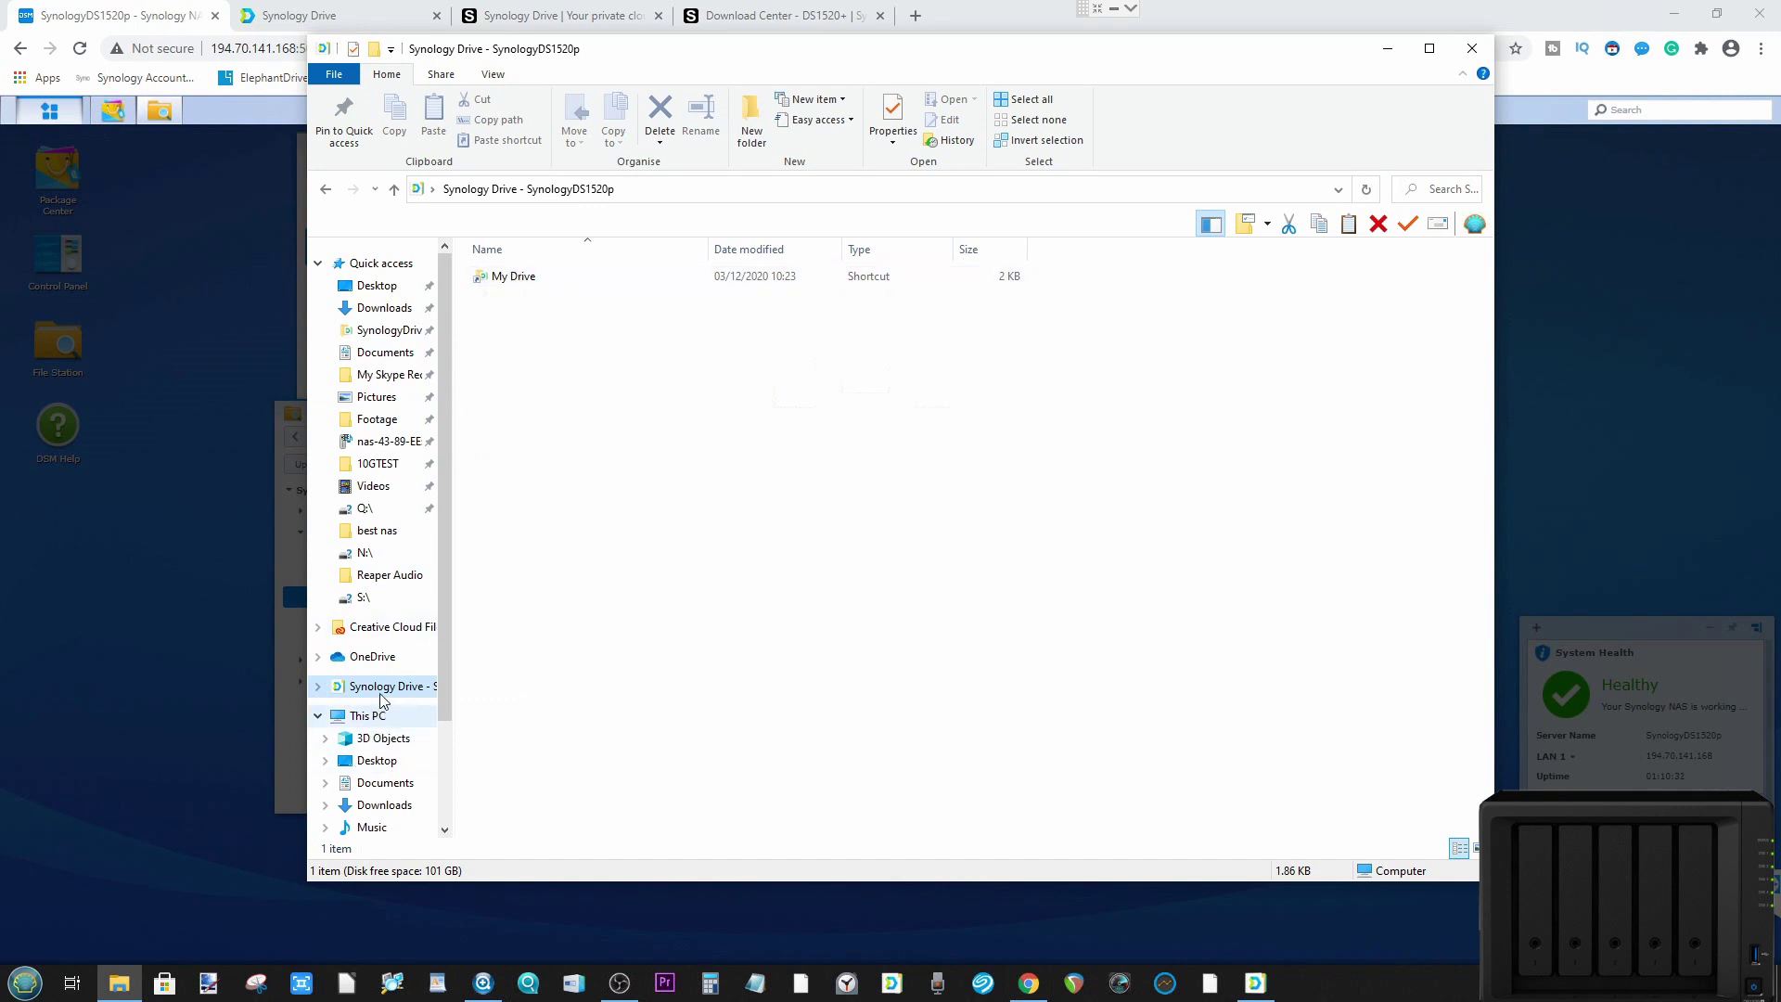
double_click(514, 277)
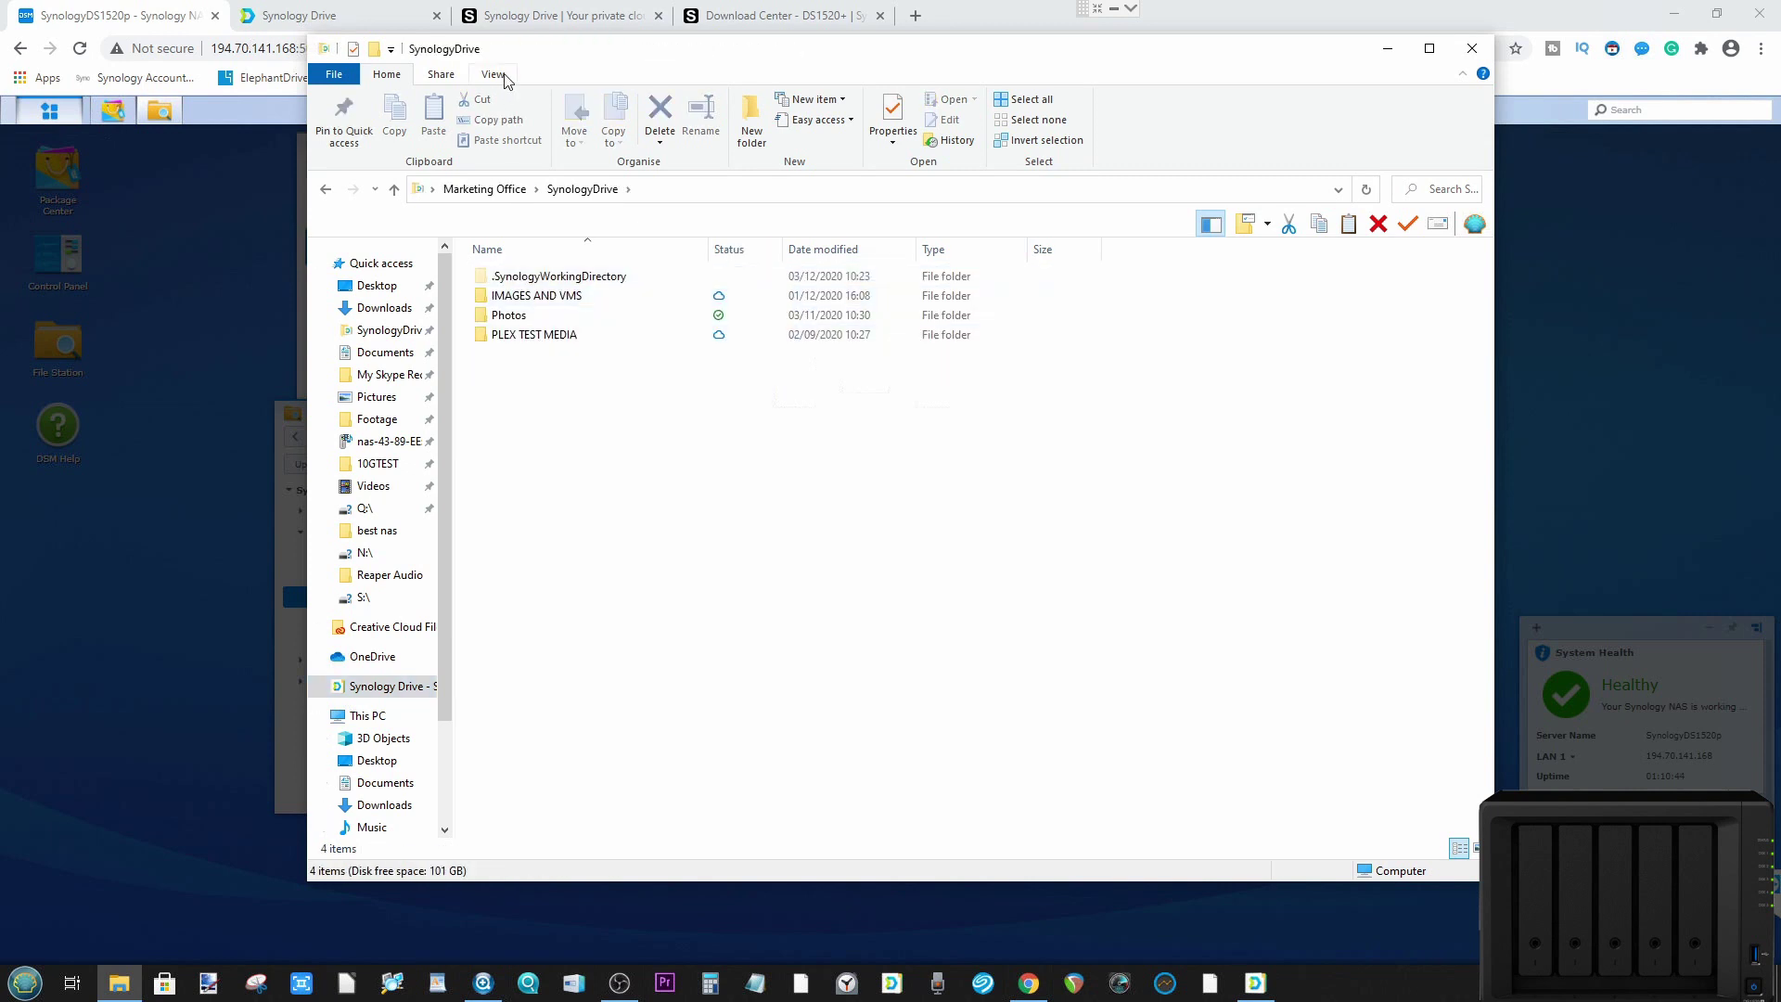
left_click_drag(881, 51, 1384, 176)
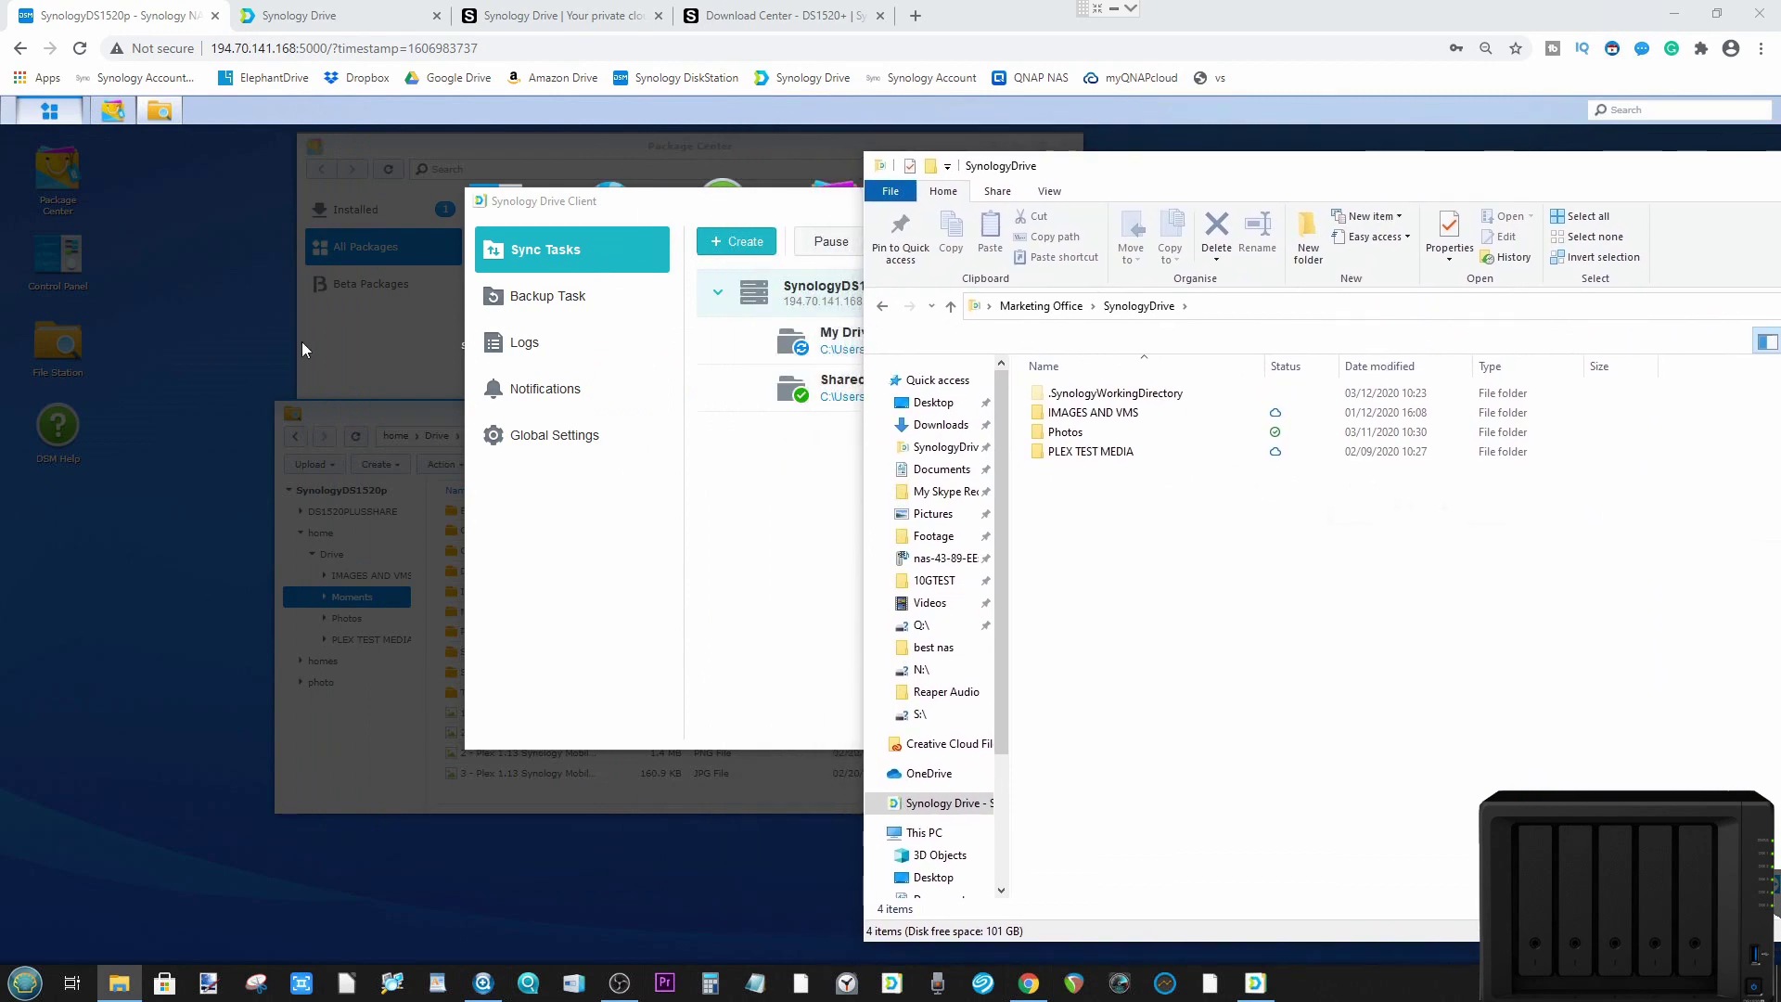
left_click(198, 413)
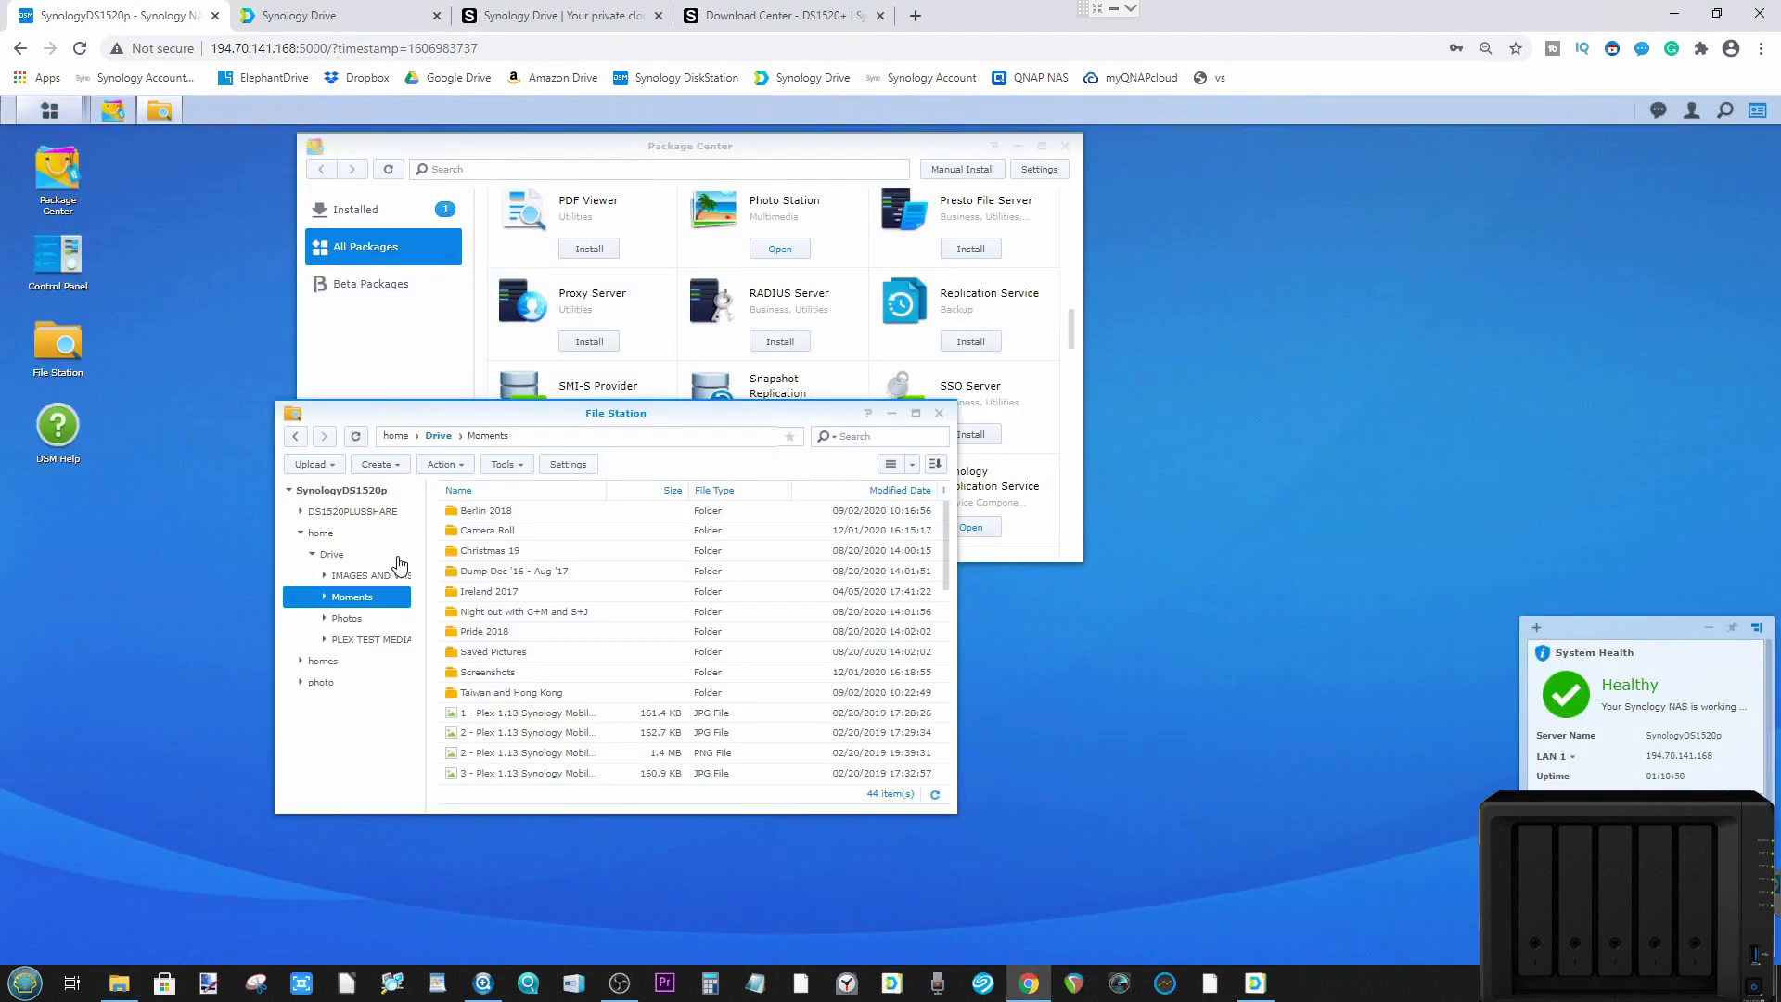
Step: Show home/Drive in File Station beside the PC's local SynologyDrive folder
left_click(437, 436)
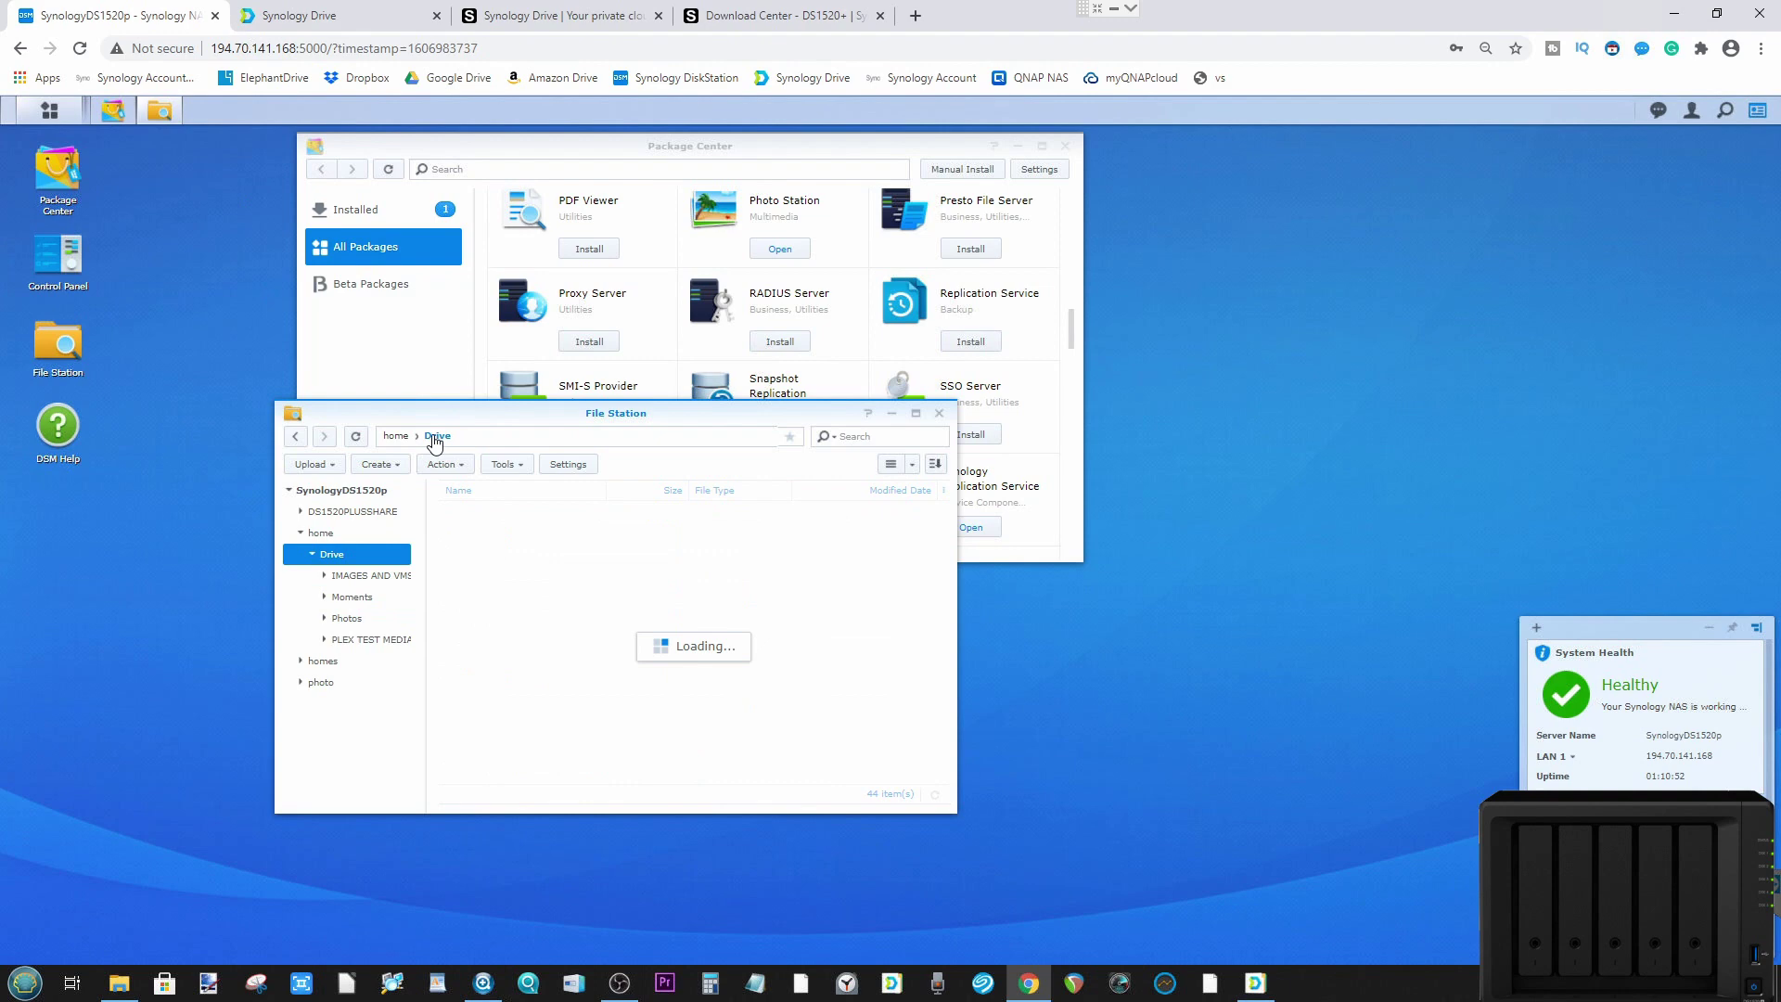
left_click_drag(466, 411, 376, 306)
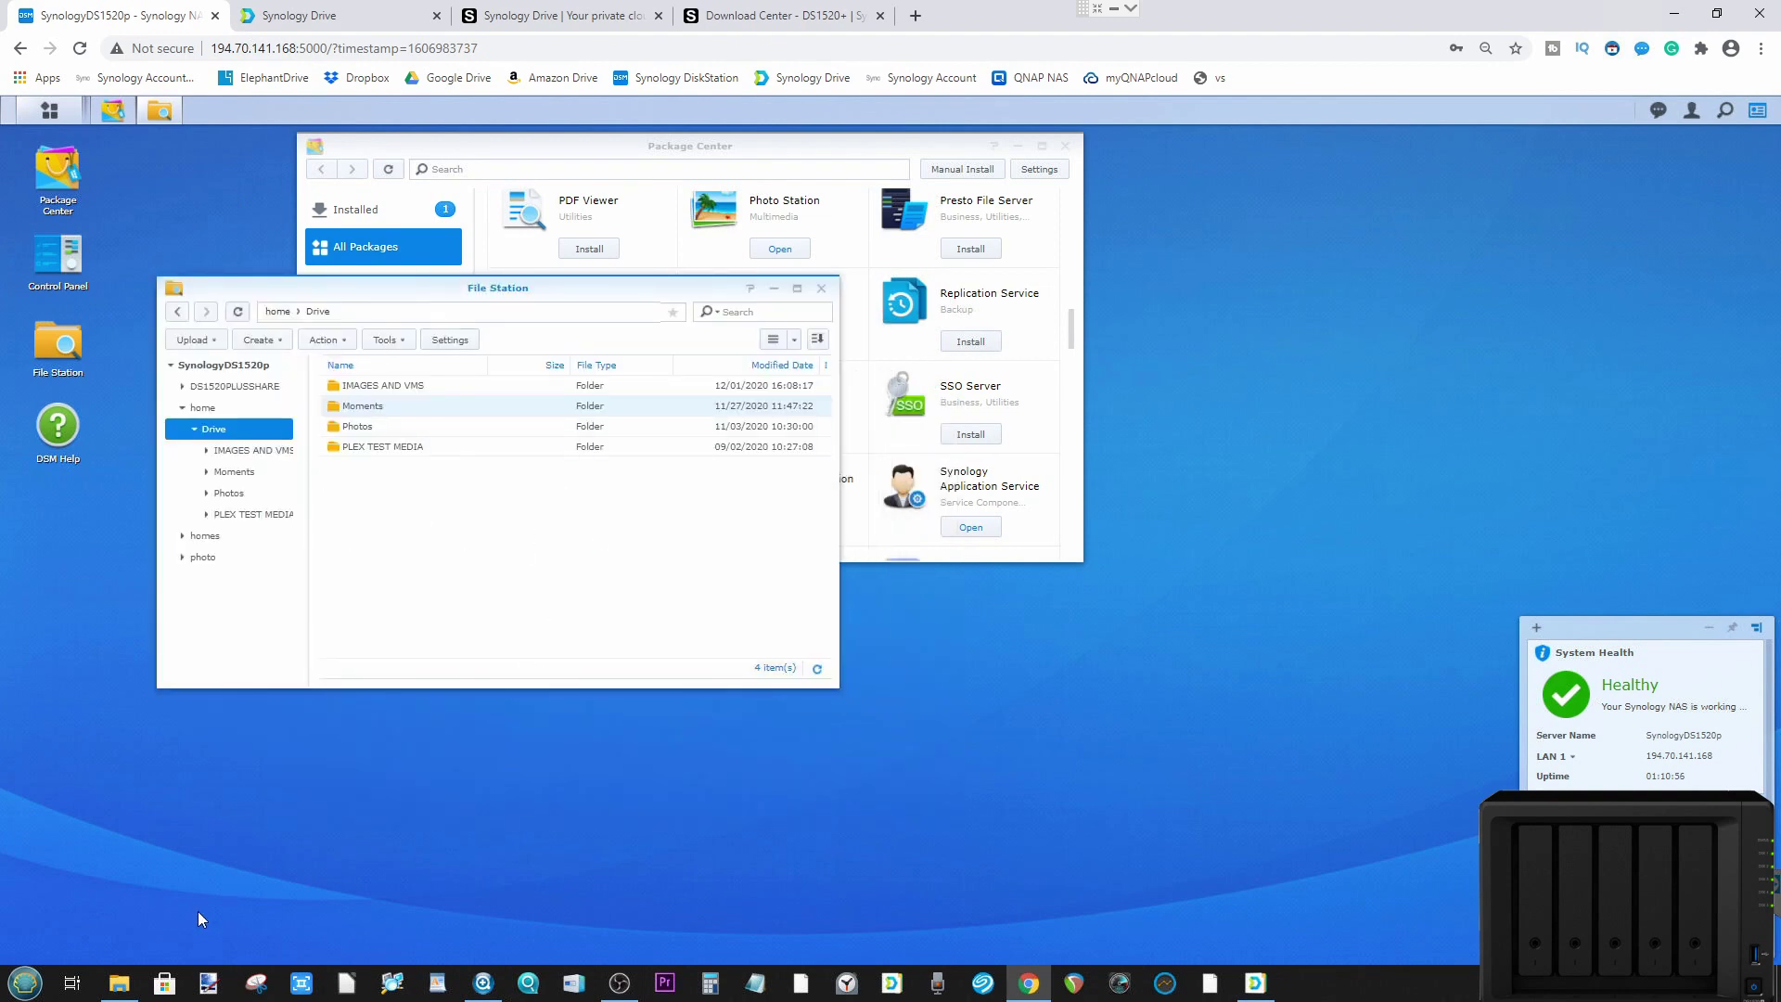
left_click(119, 983)
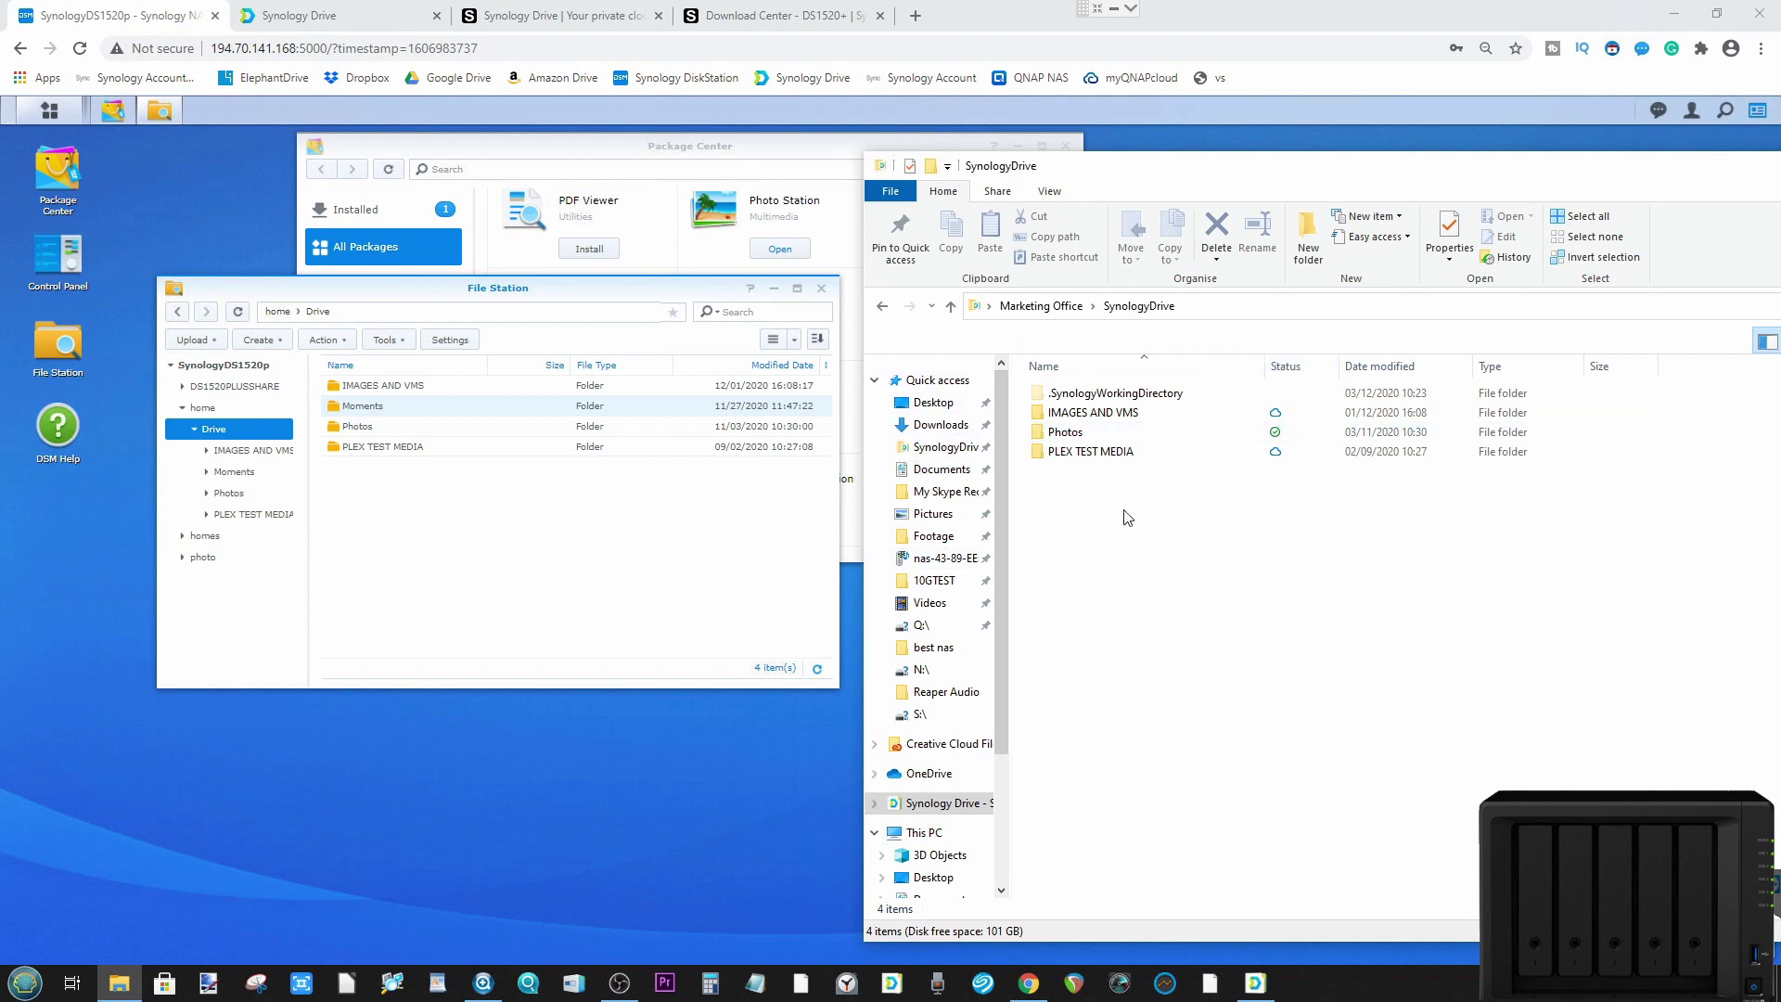
left_click_drag(1128, 492, 1080, 411)
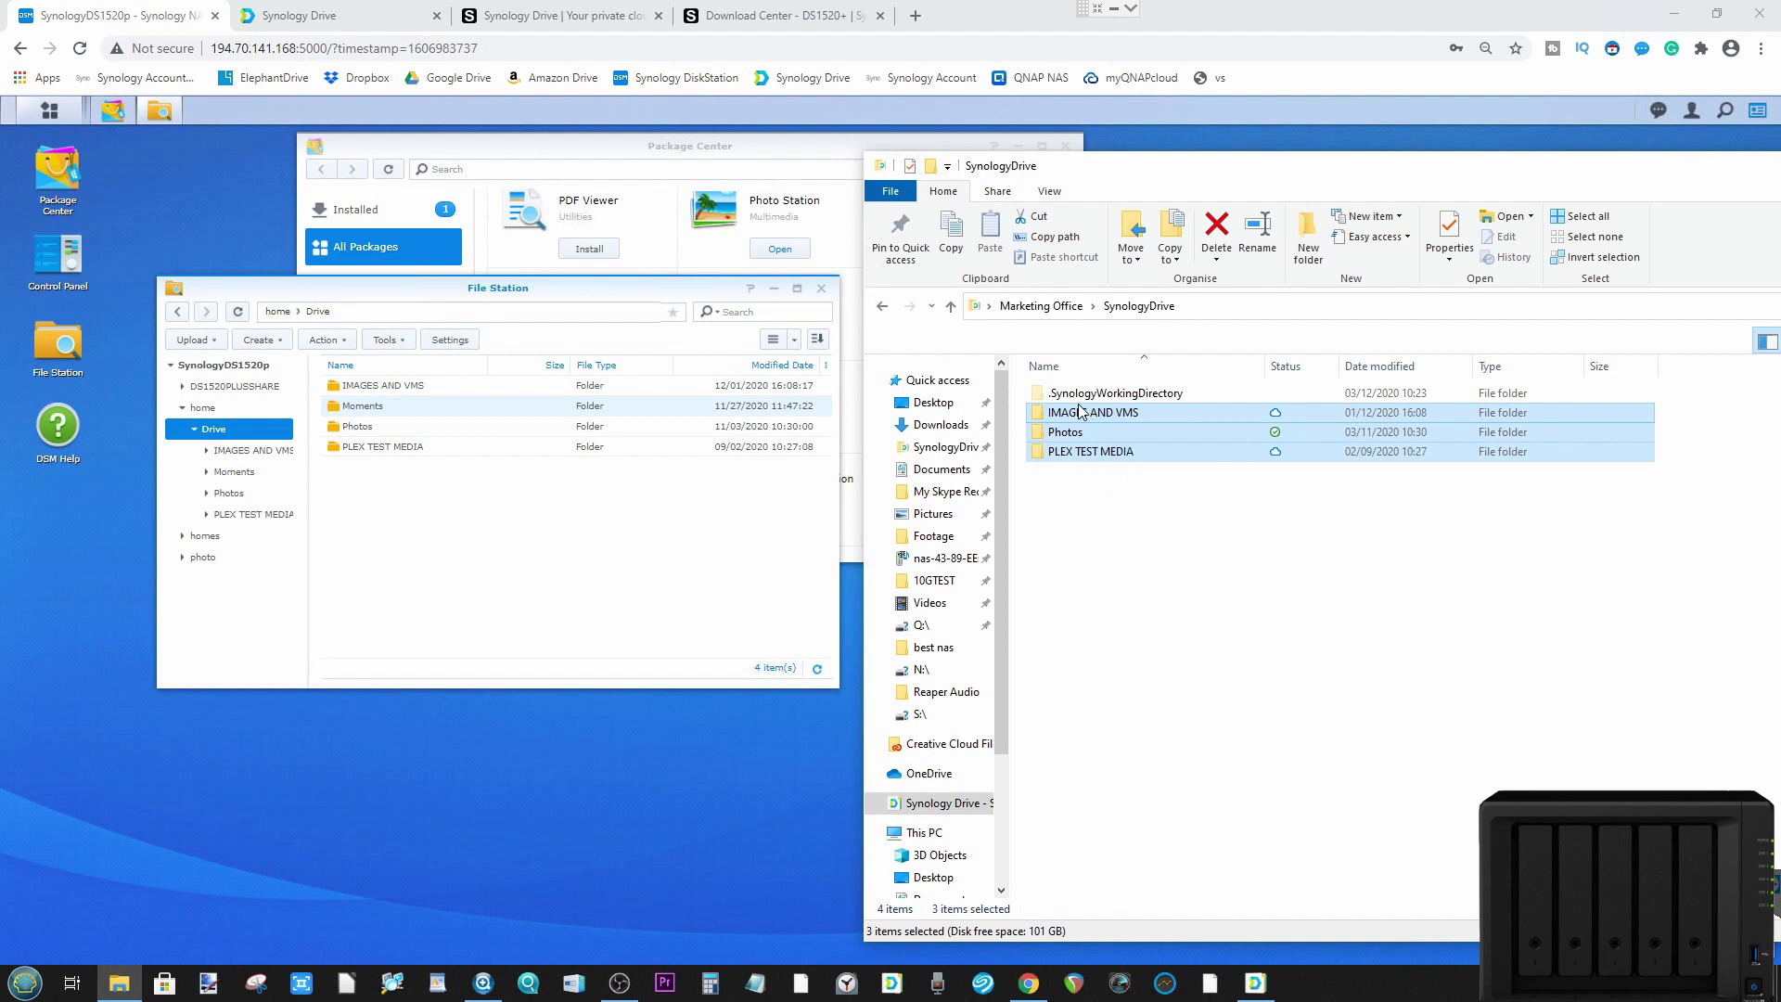
right_click(1081, 411)
left_click(1128, 828)
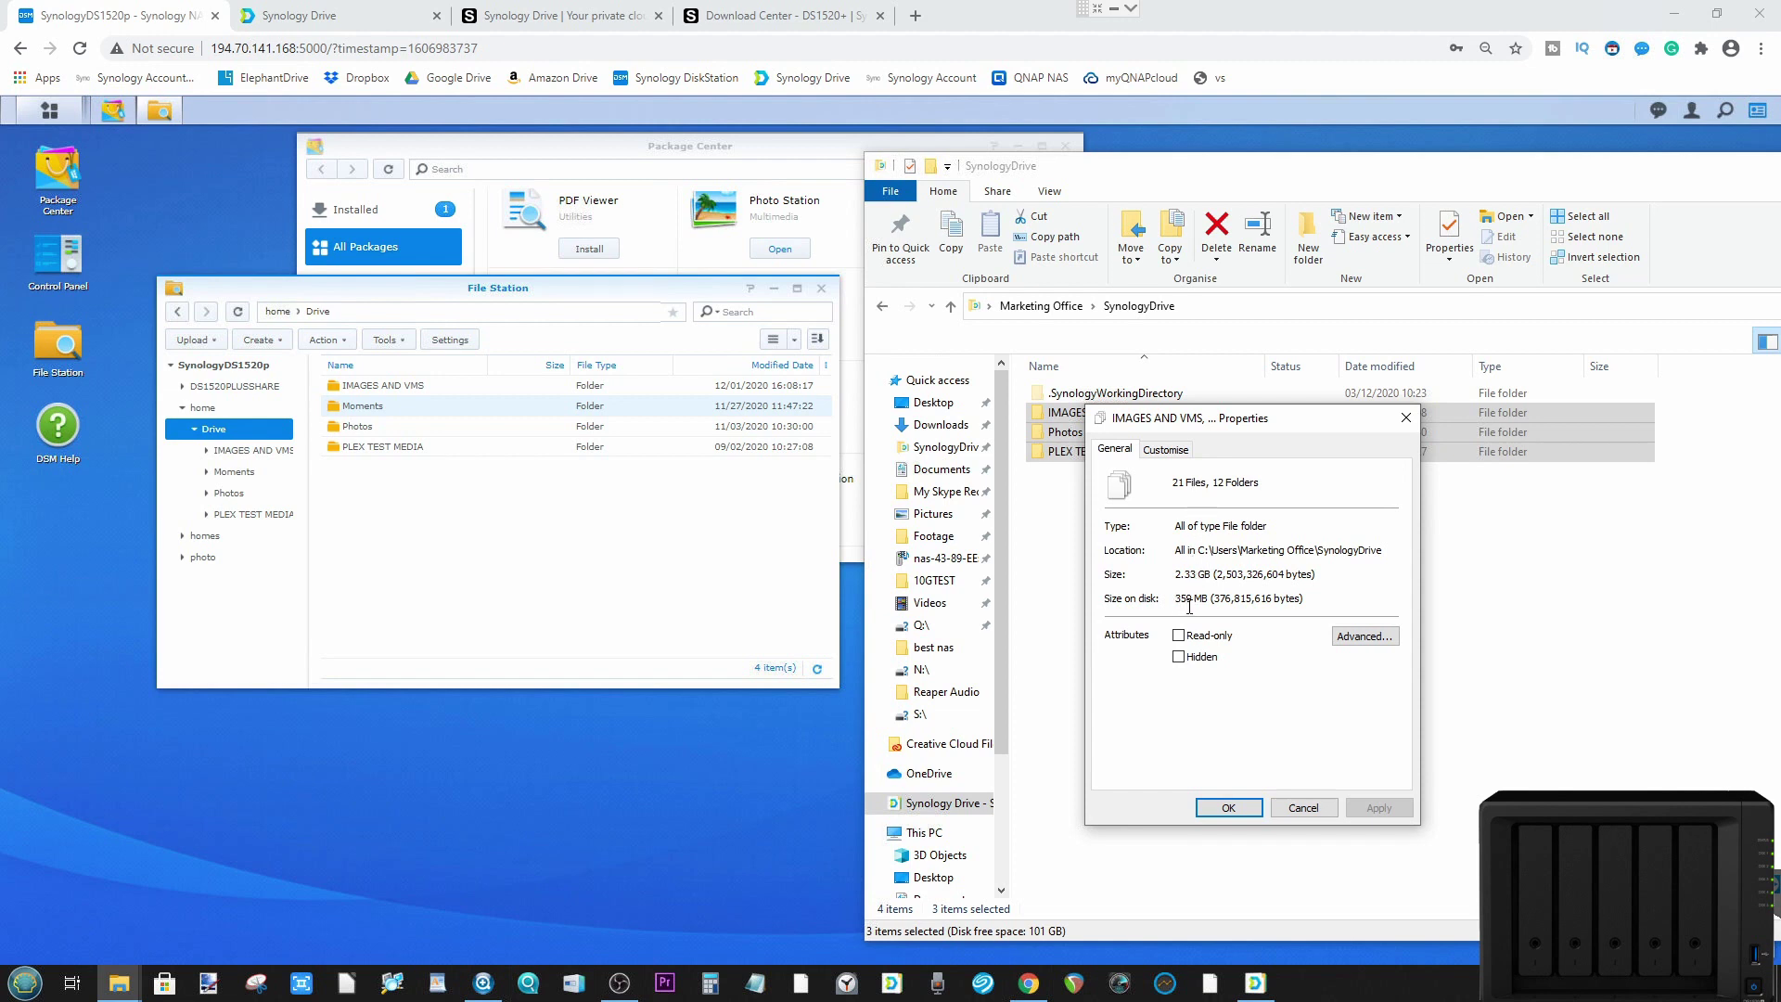
left_click(1324, 805)
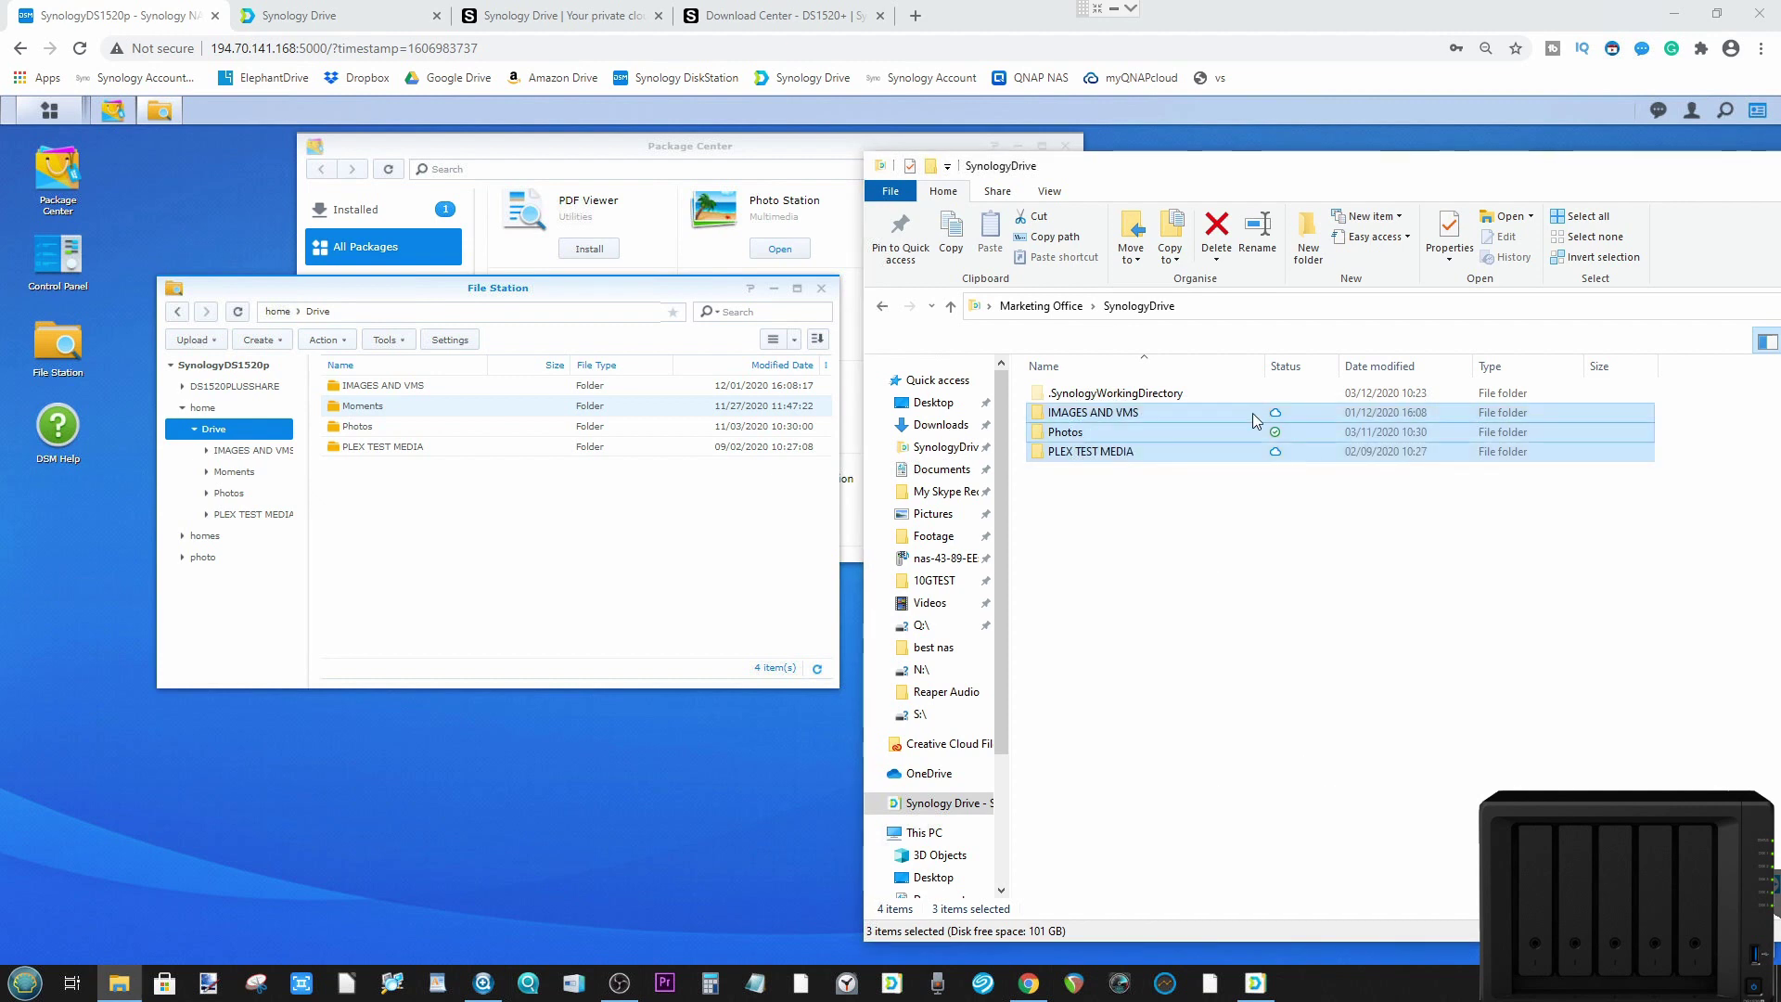
left_click(1290, 481)
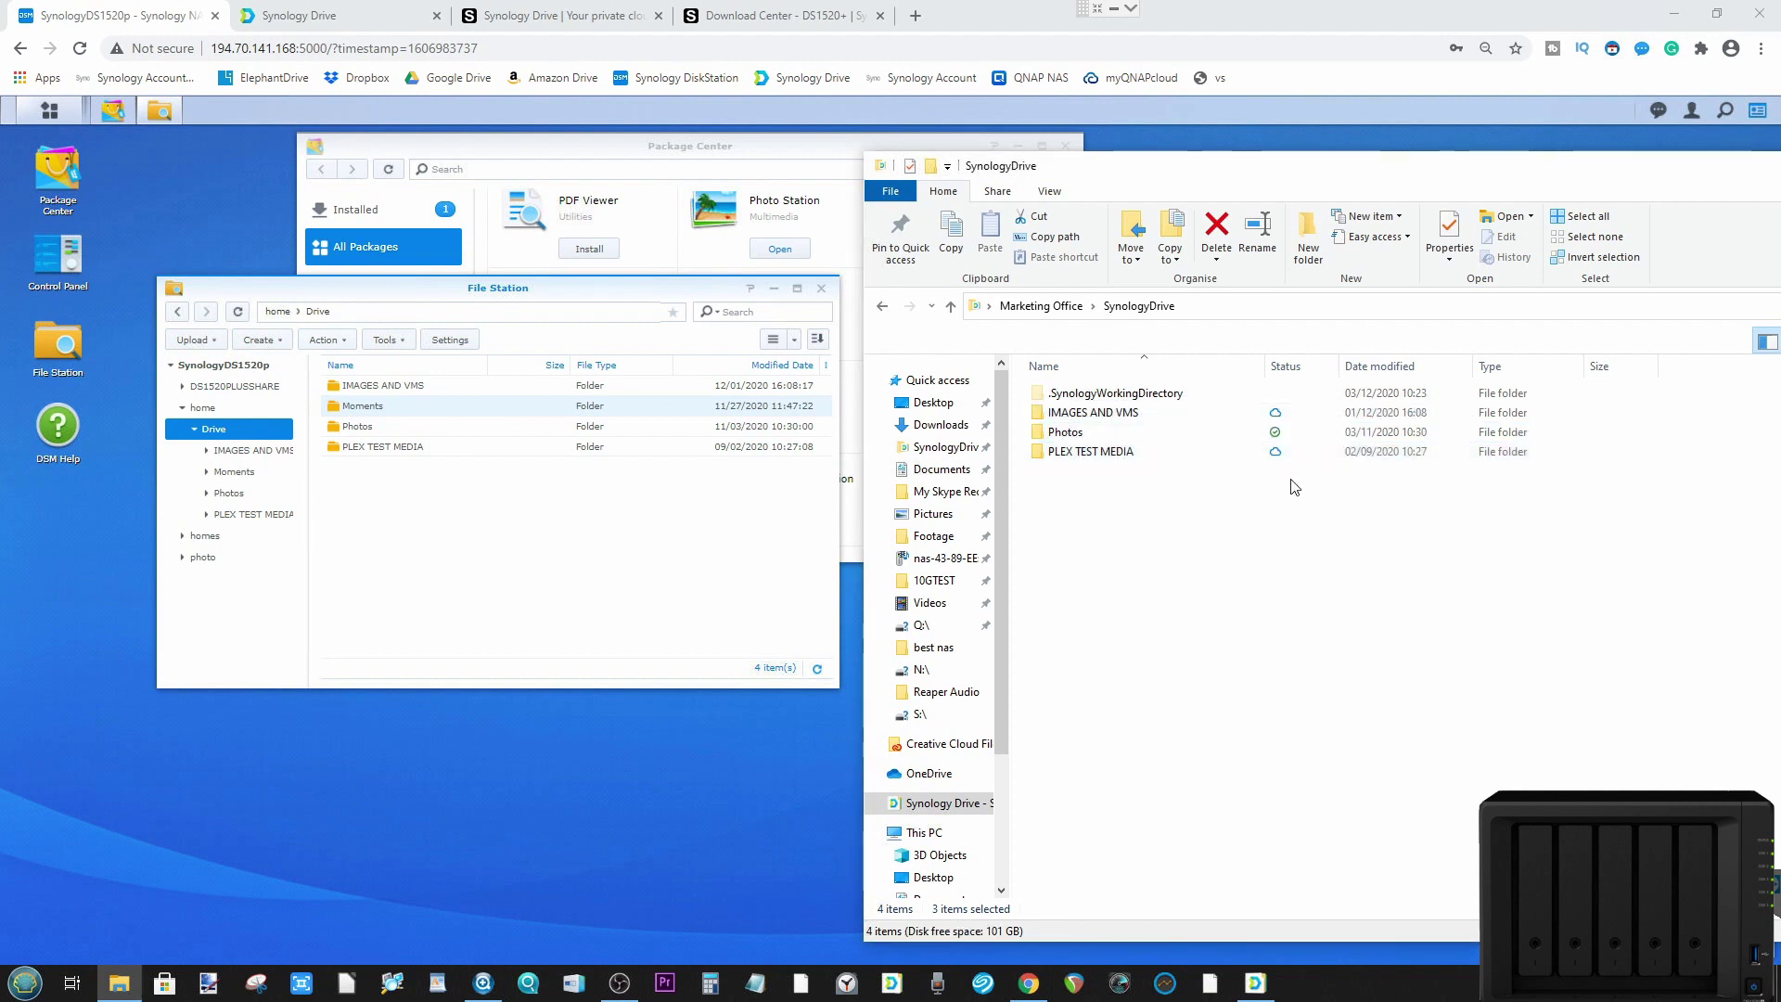
Step: Open IMAGES AND VMS and check the ubuntu-18.04.4 ISO's properties and size on disk
double_click(1101, 413)
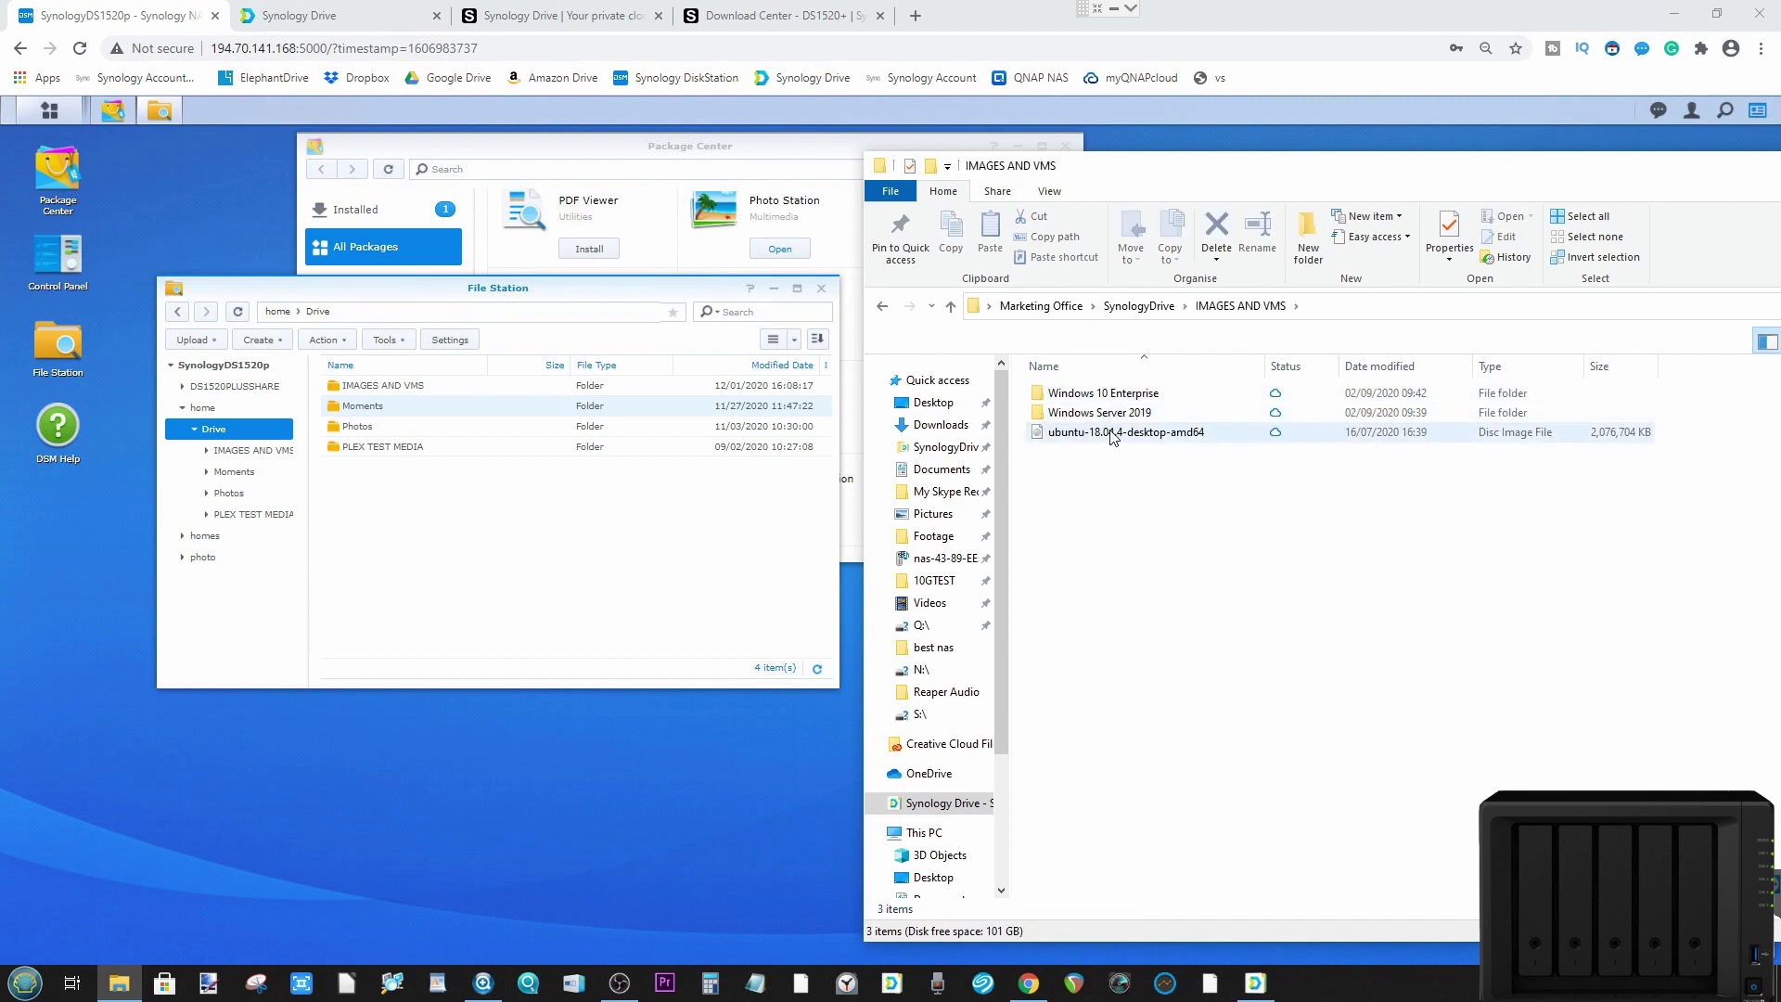
right_click(1112, 436)
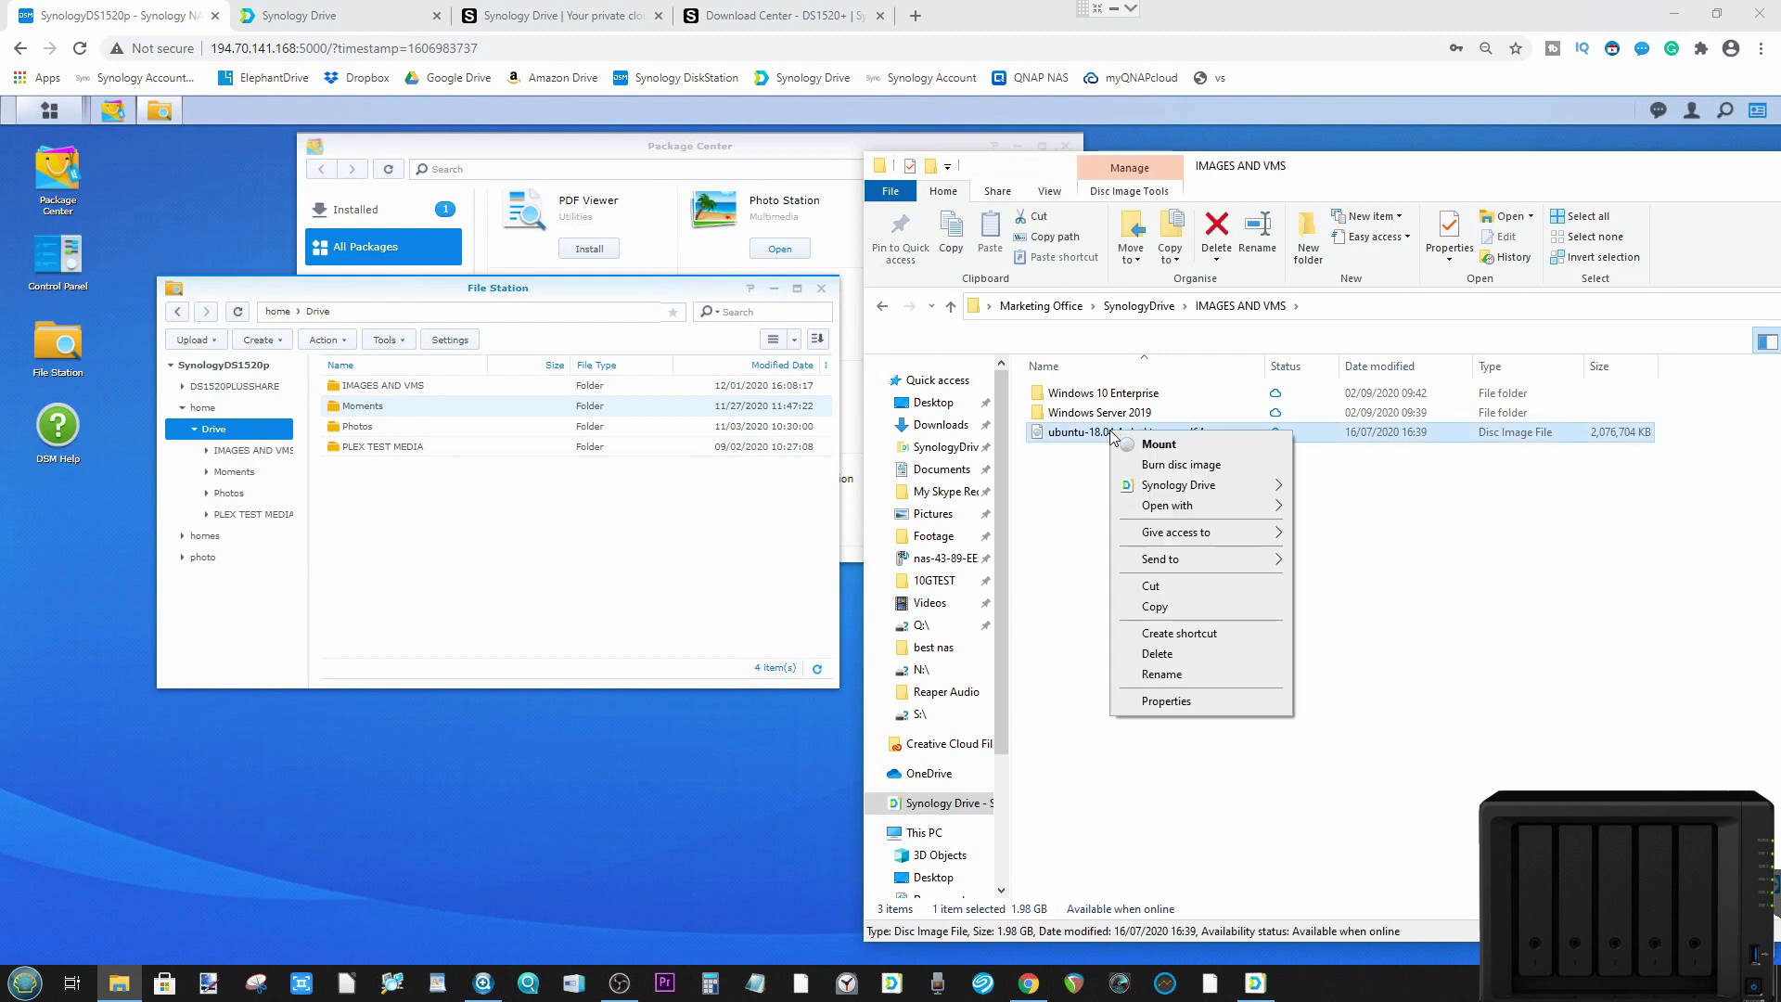
left_click(1155, 702)
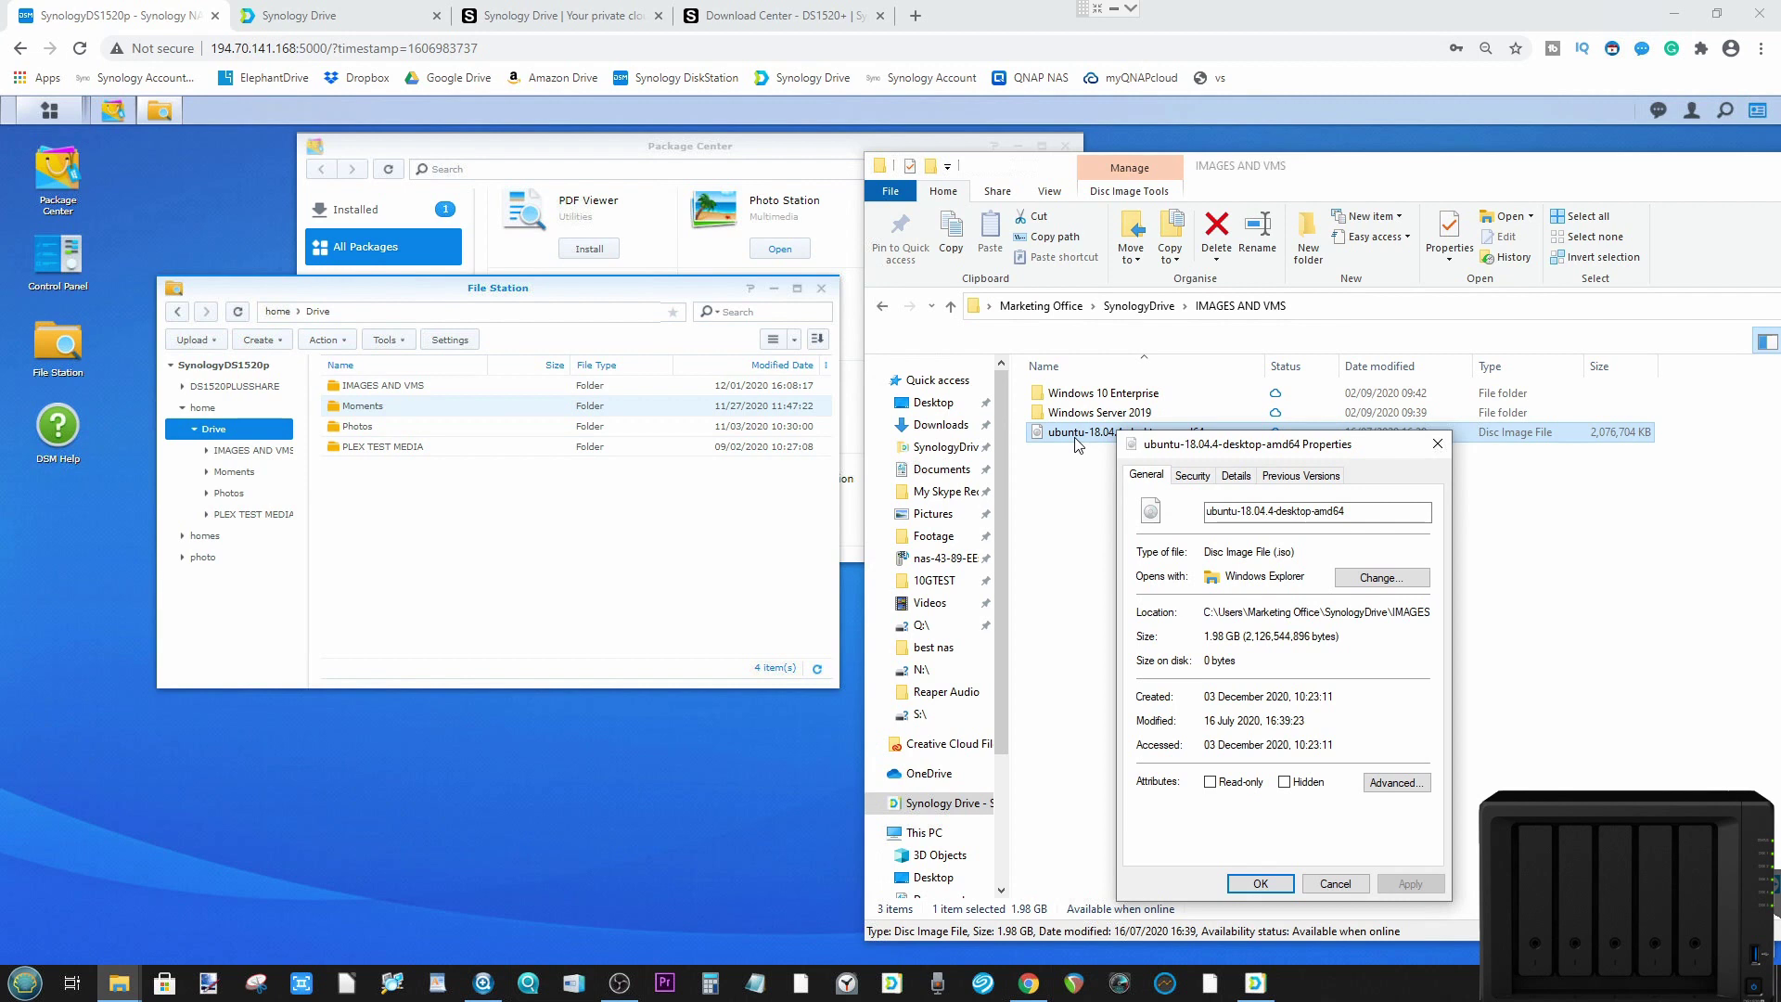
left_click(1356, 887)
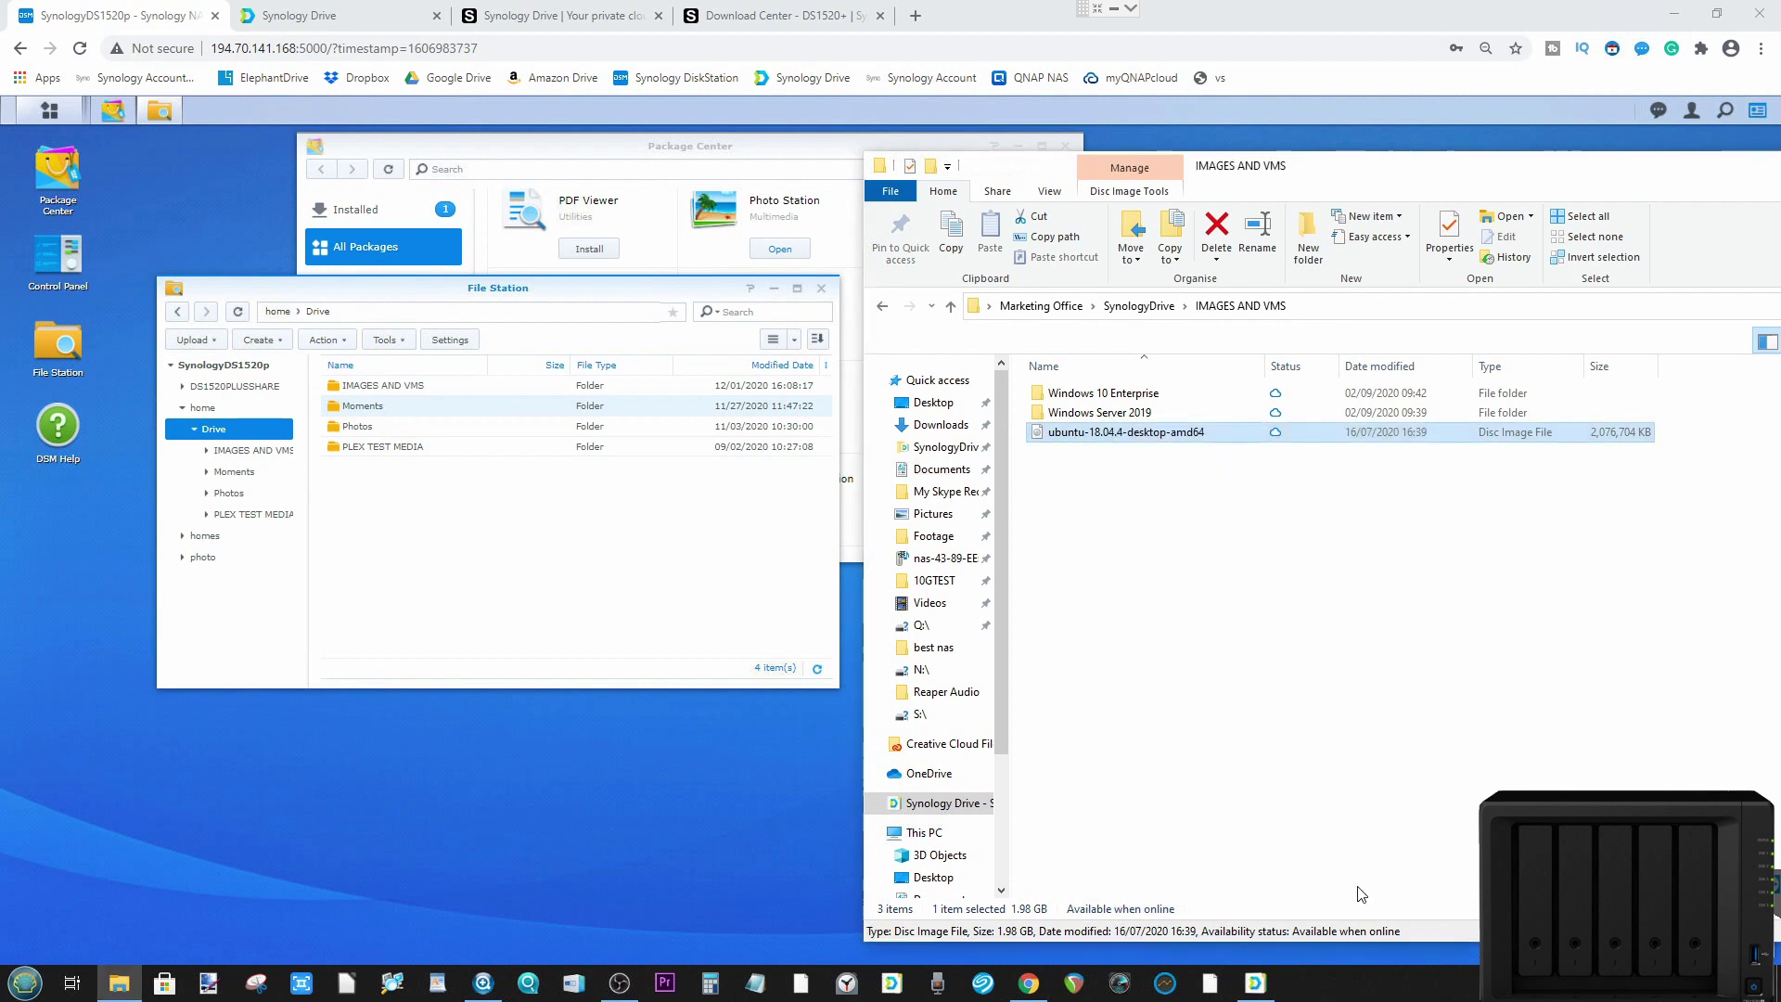
Step: Create a Synology Drive sharing link for the ubuntu-18.04.4 ISO
right_click(1158, 440)
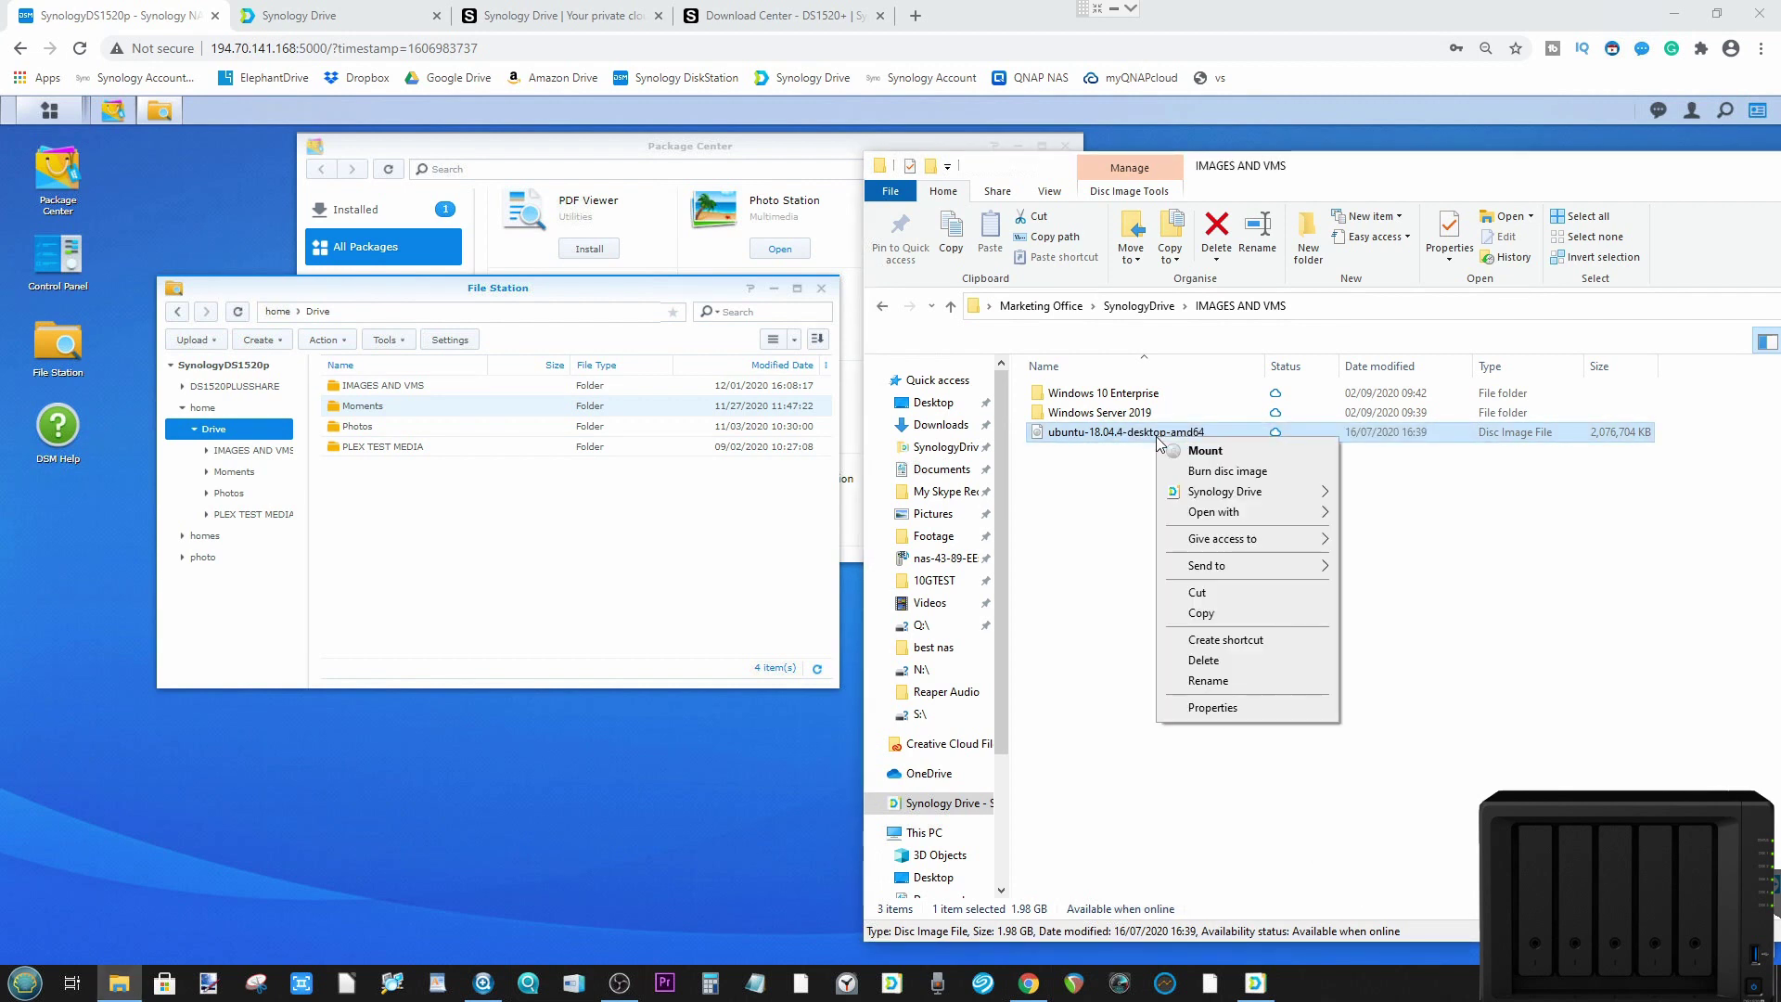
mouse_move(1226, 499)
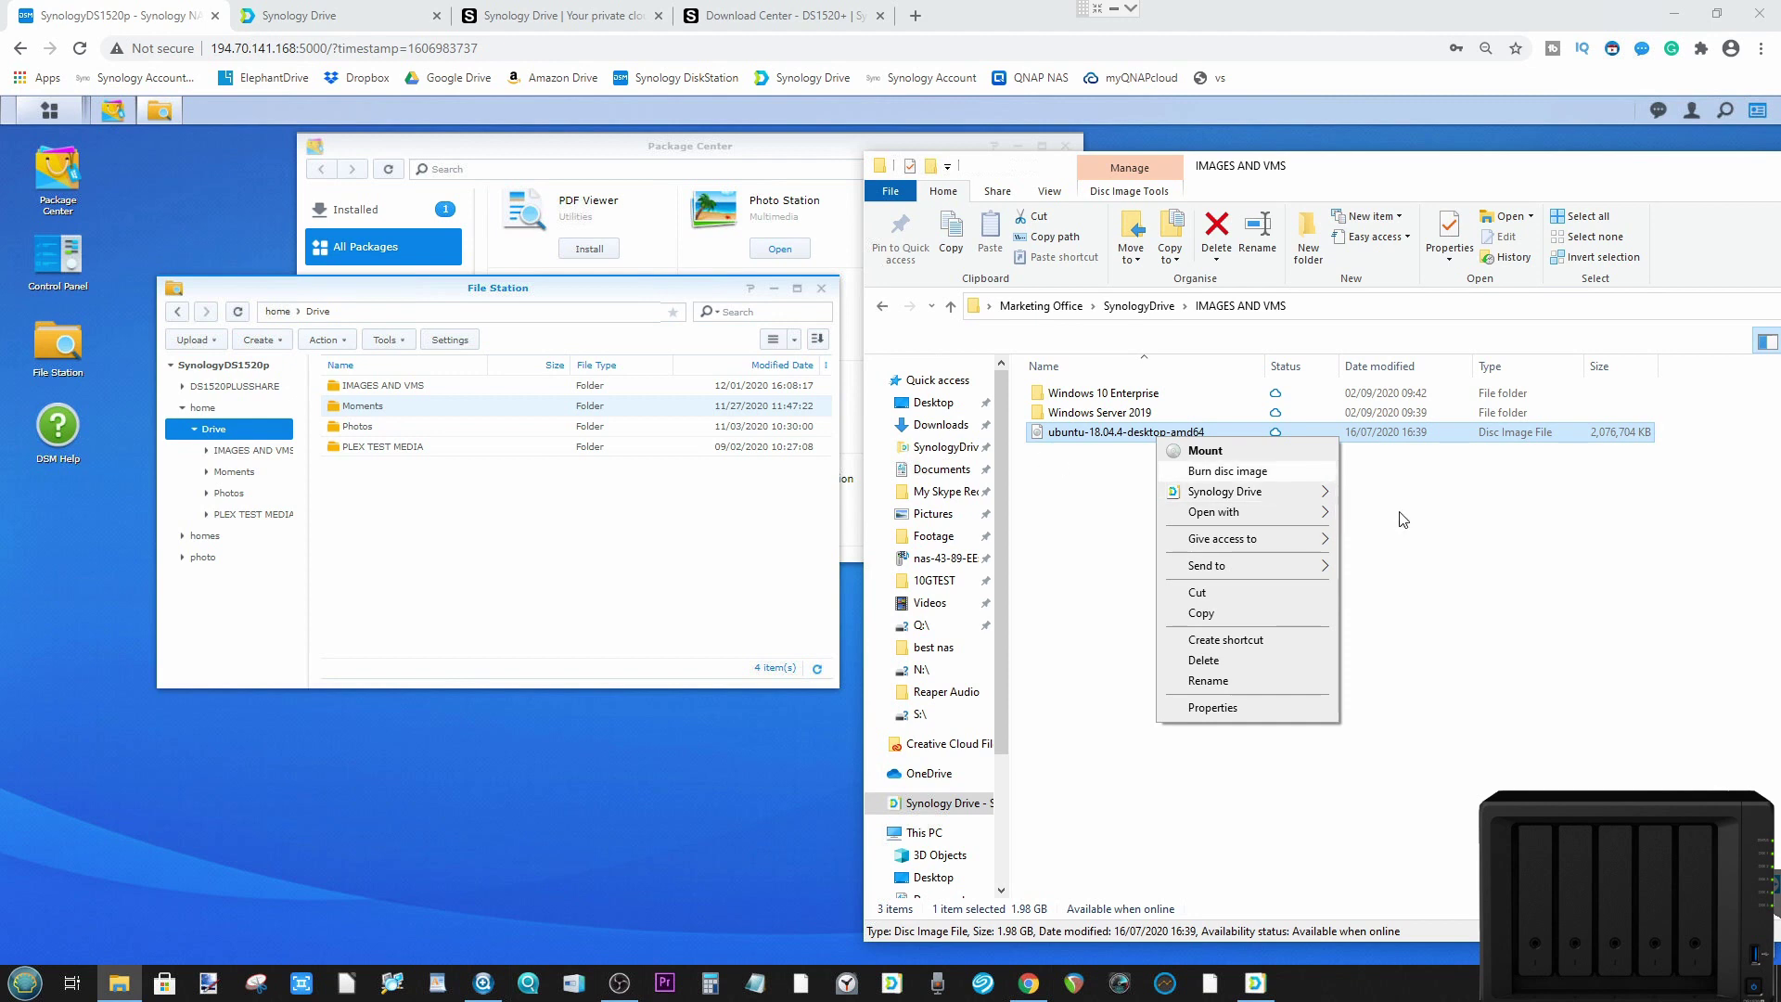
mouse_move(1298, 494)
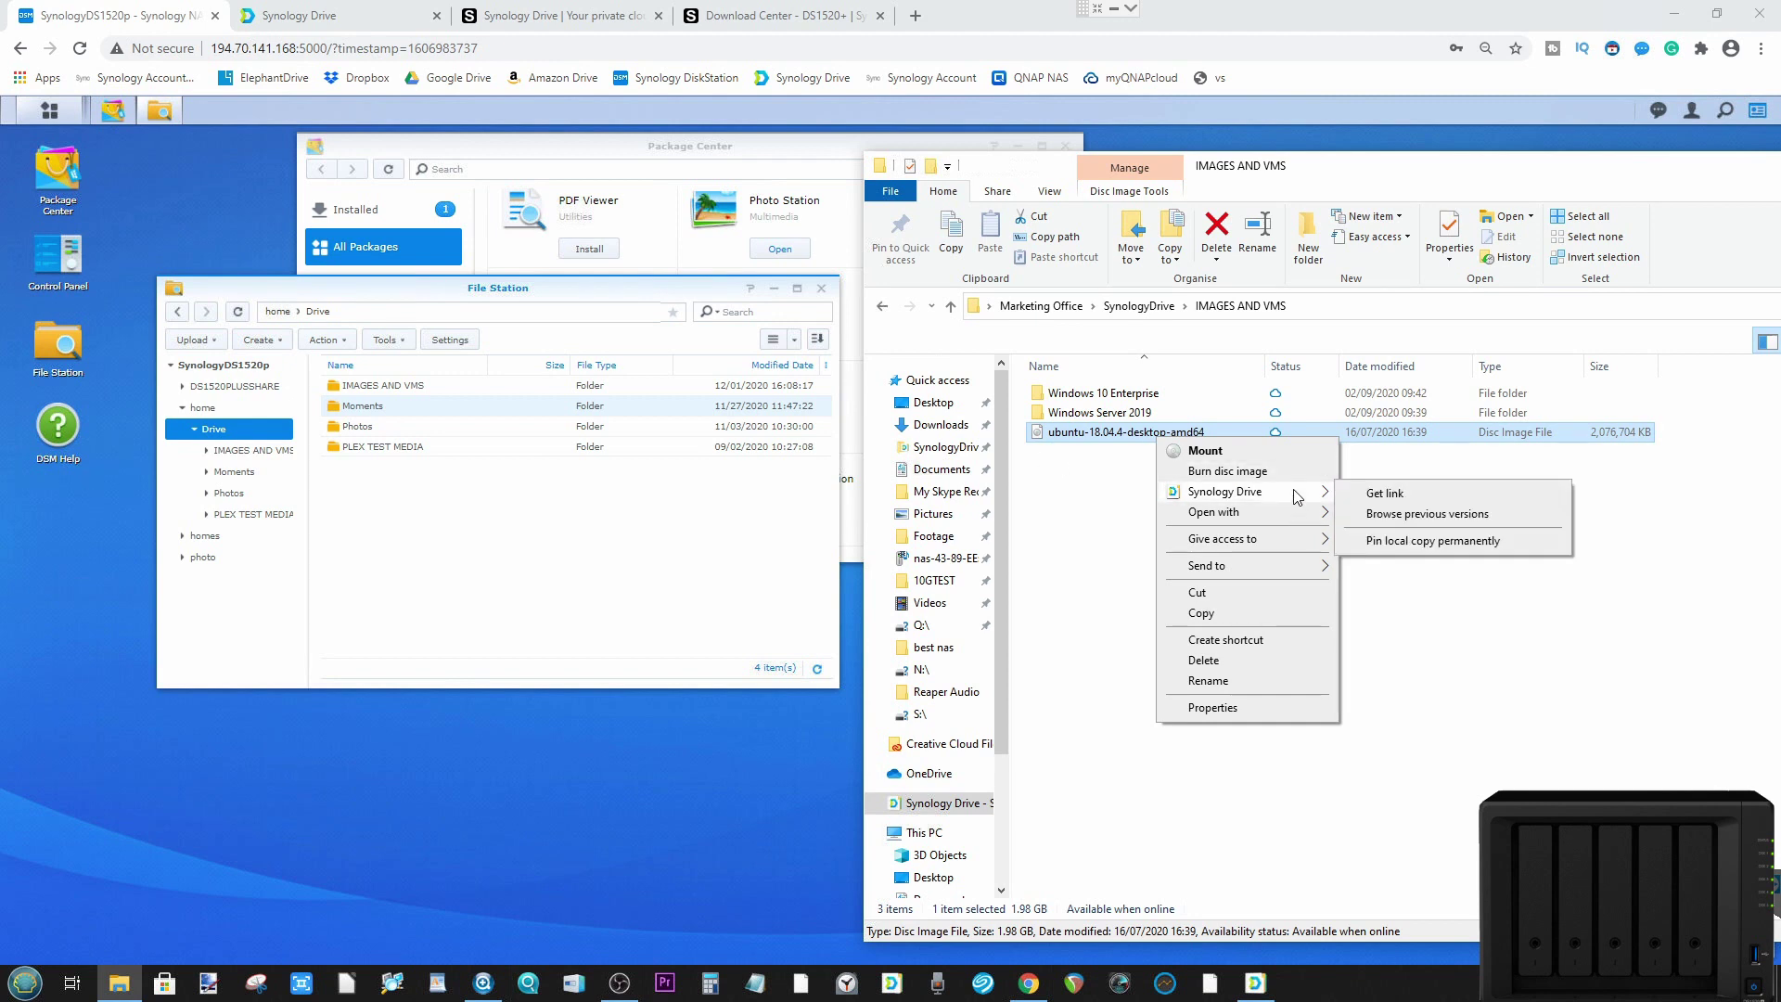
left_click(1385, 495)
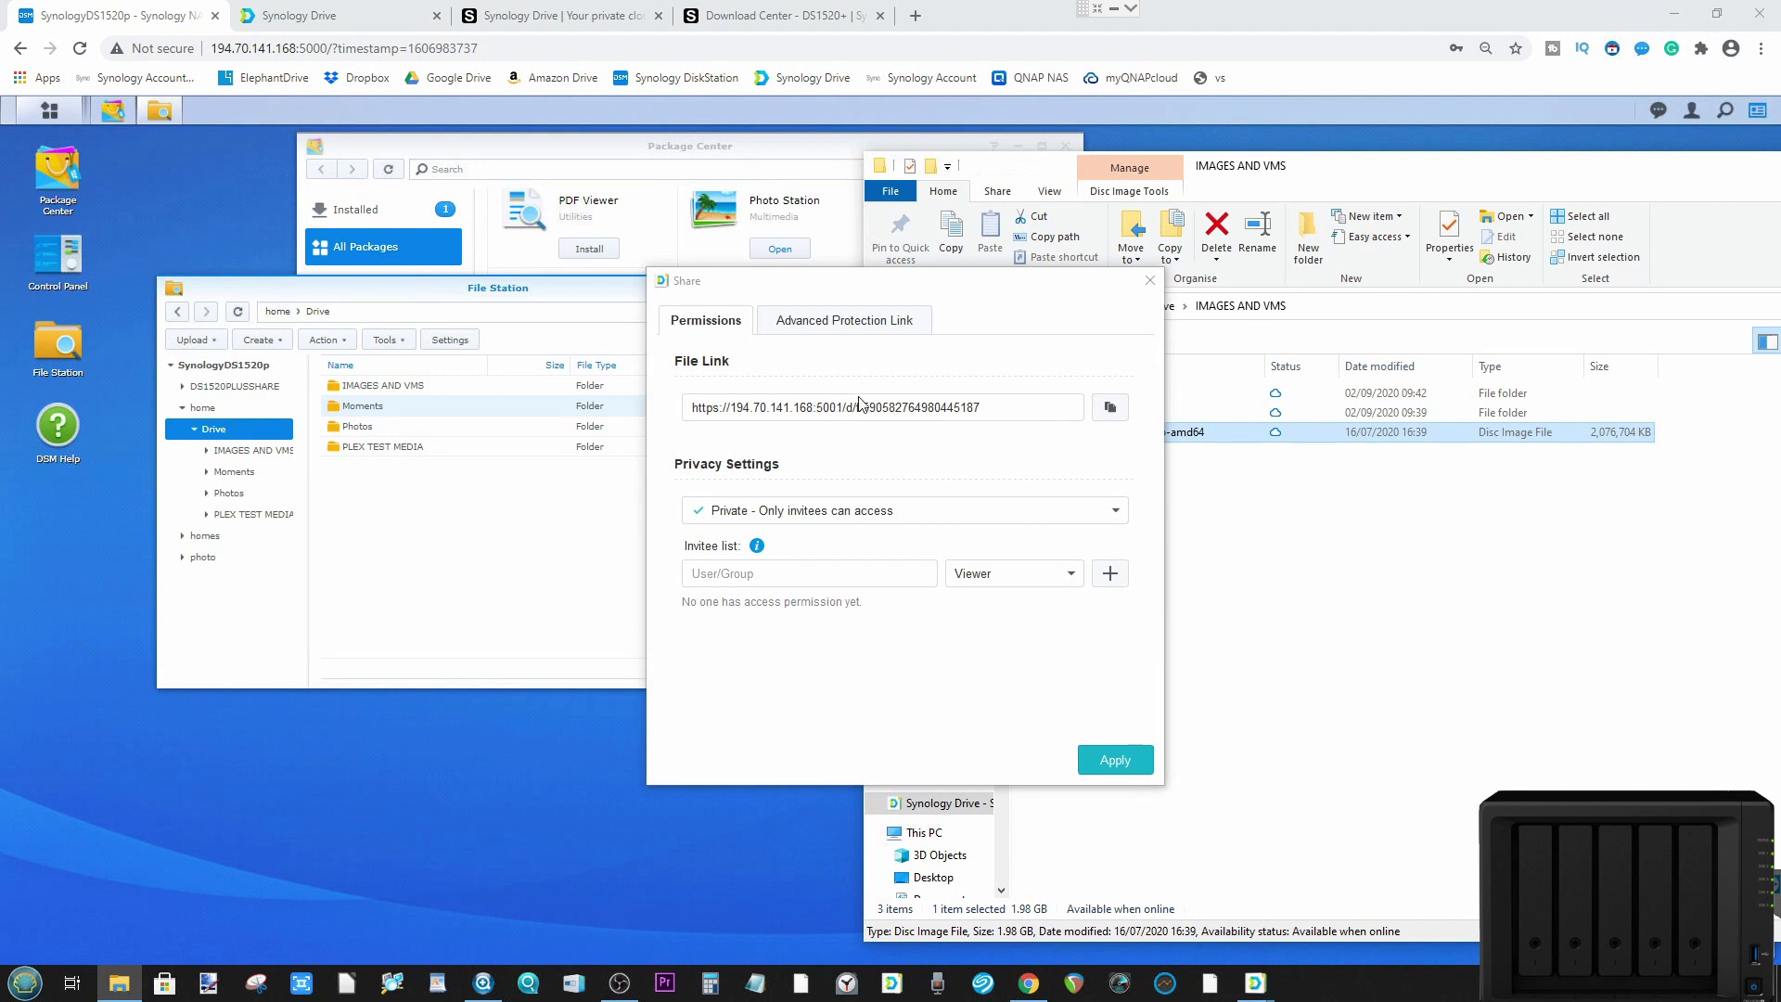
Step: Review the Advanced Protection Link tab, then close the Share dialog keeping the private link
left_click(885, 322)
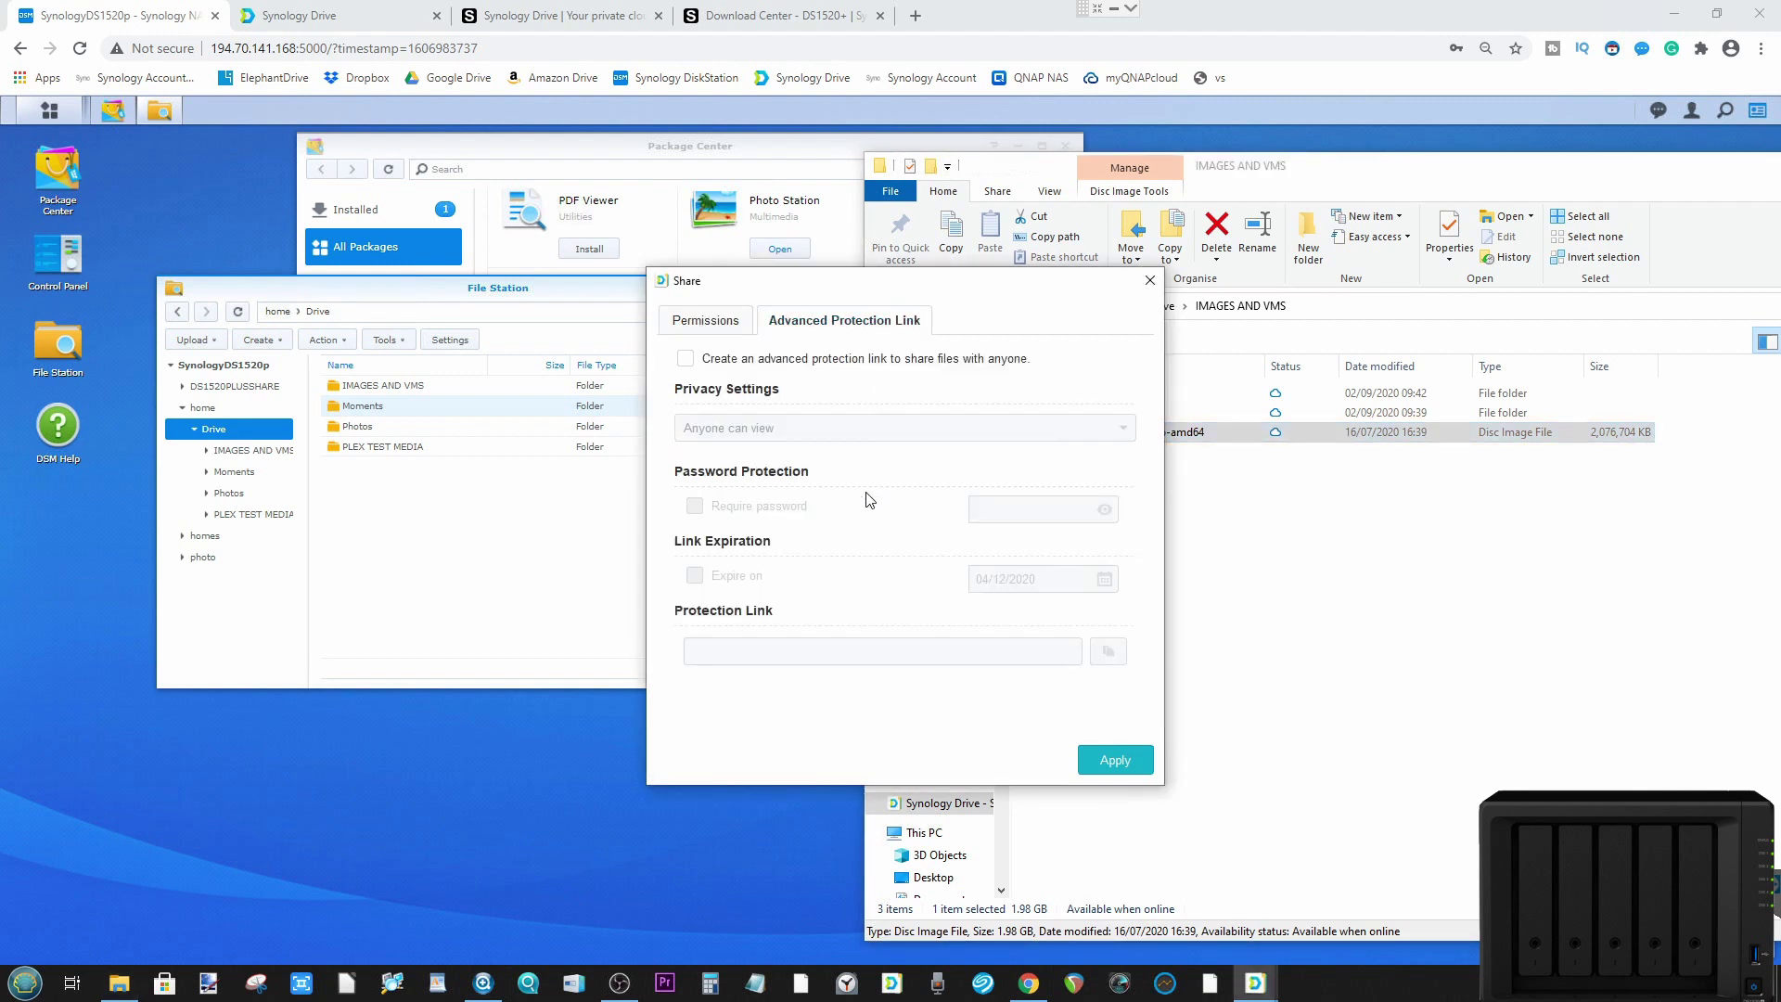
left_click(721, 322)
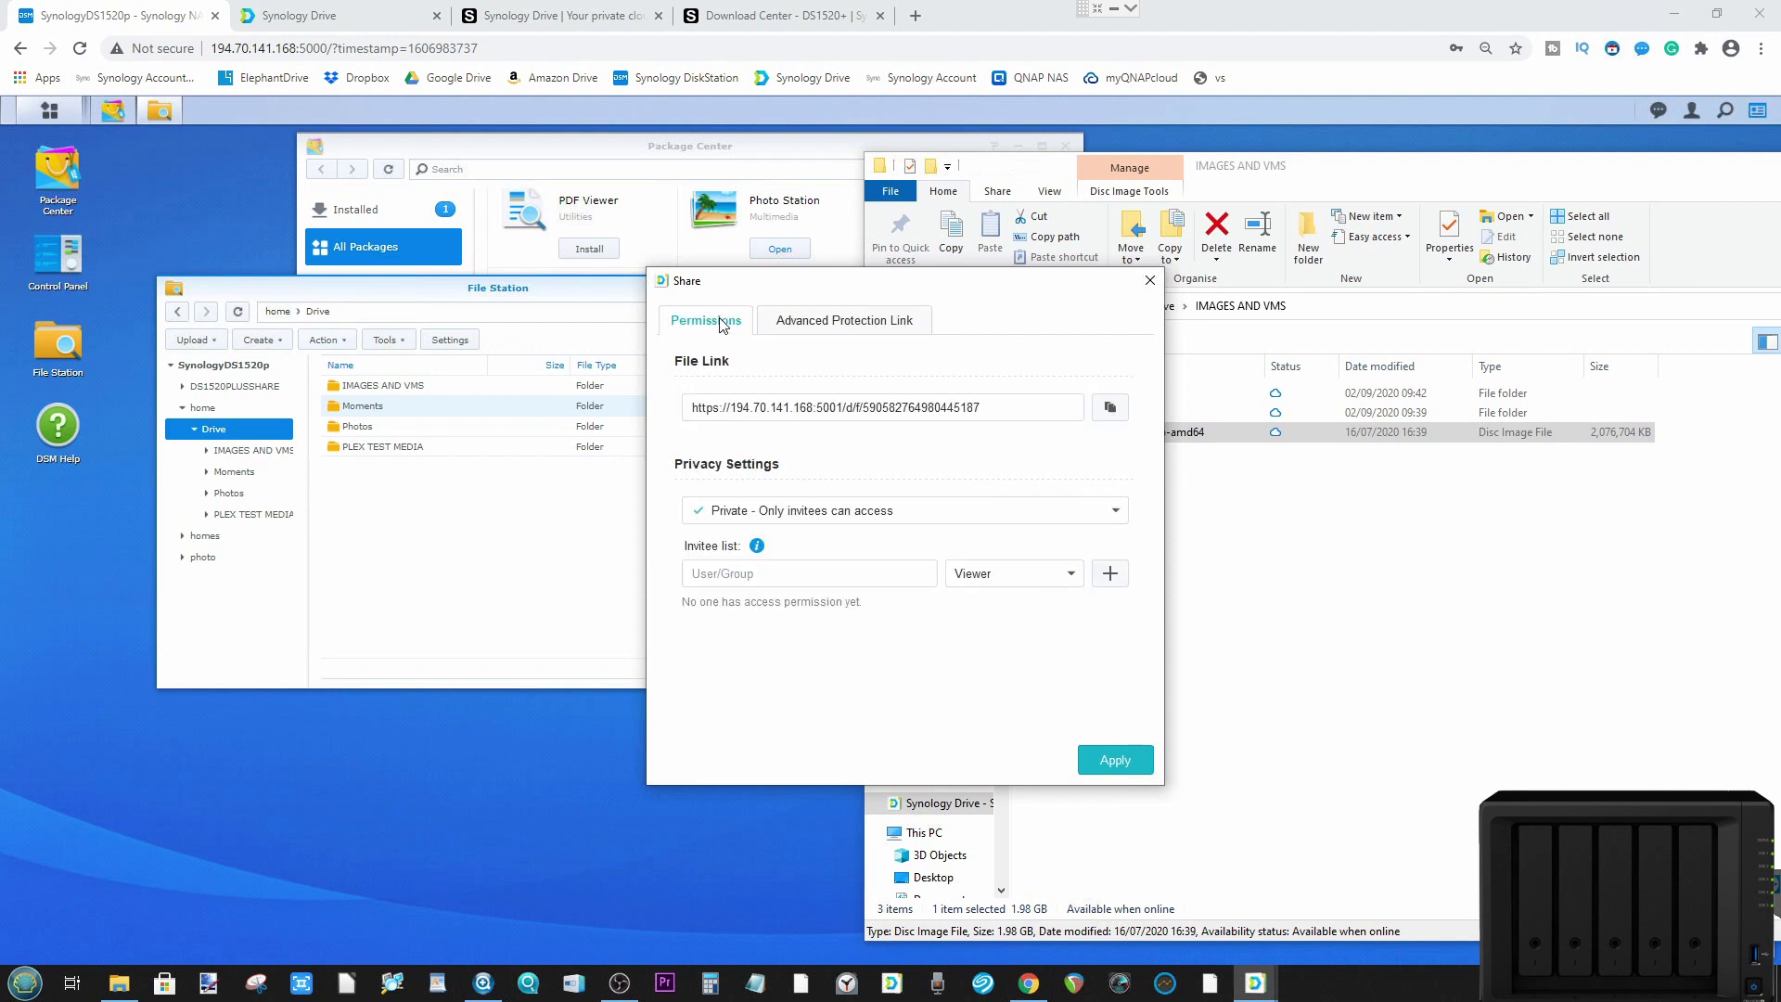
left_click(1150, 280)
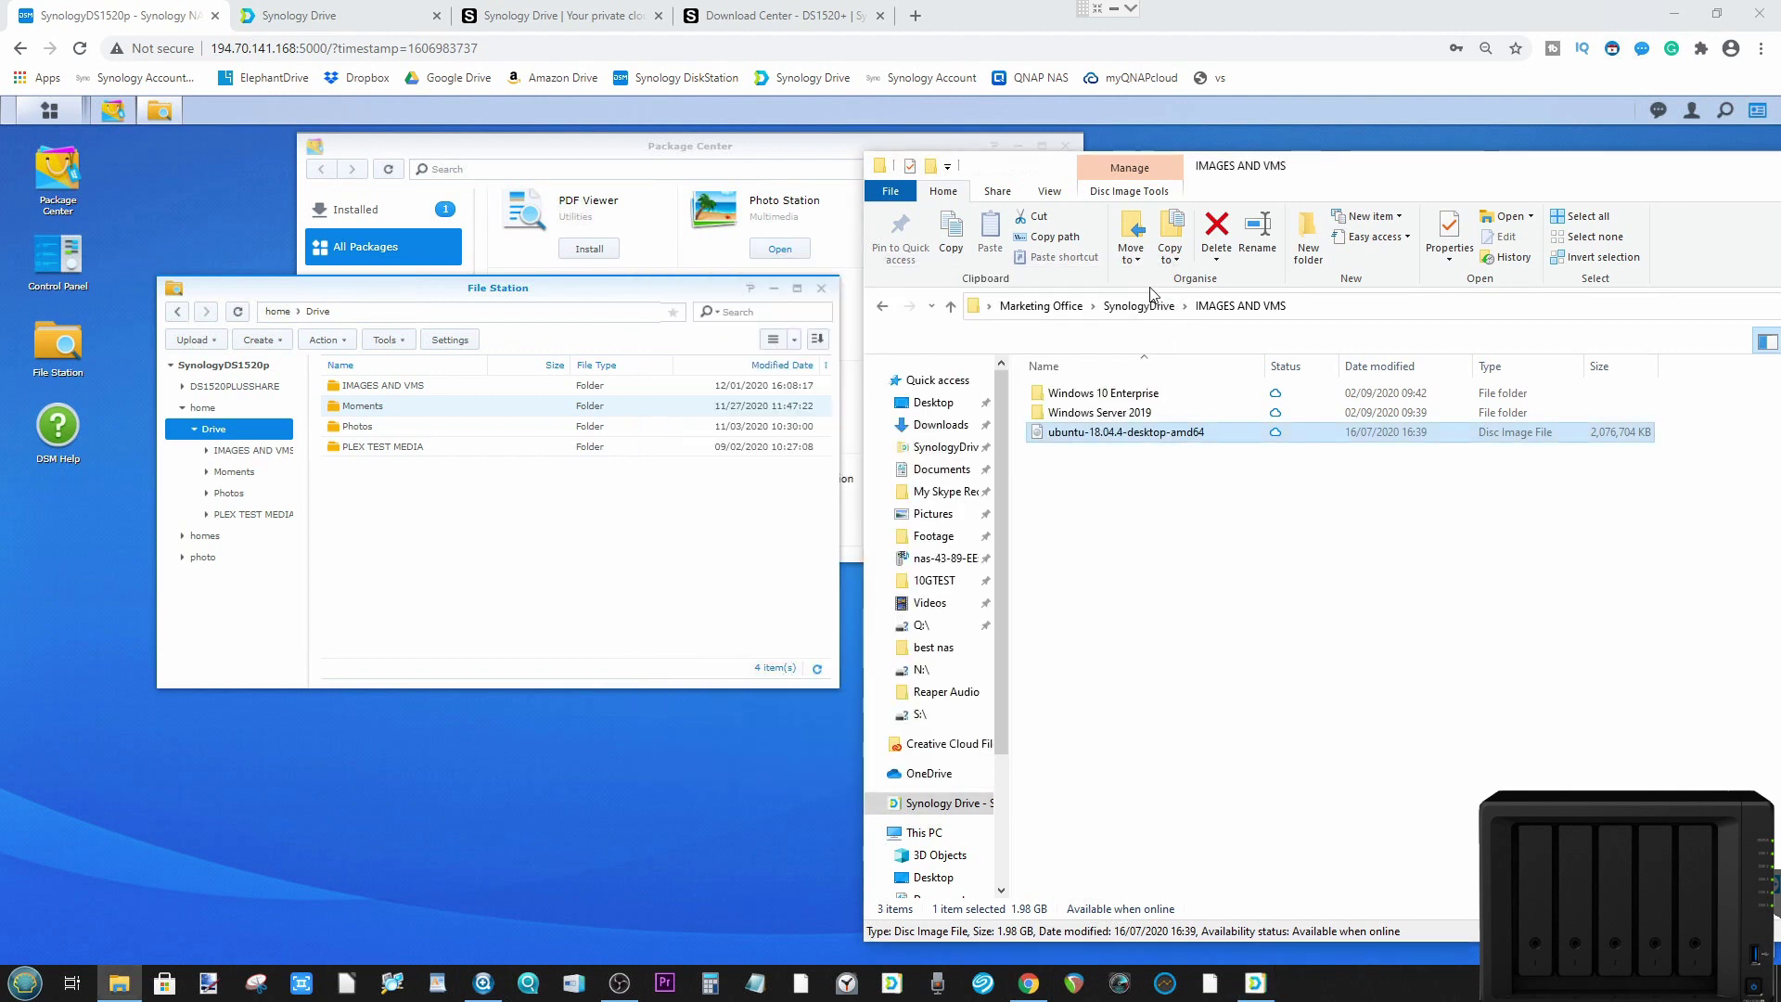
left_click(1124, 311)
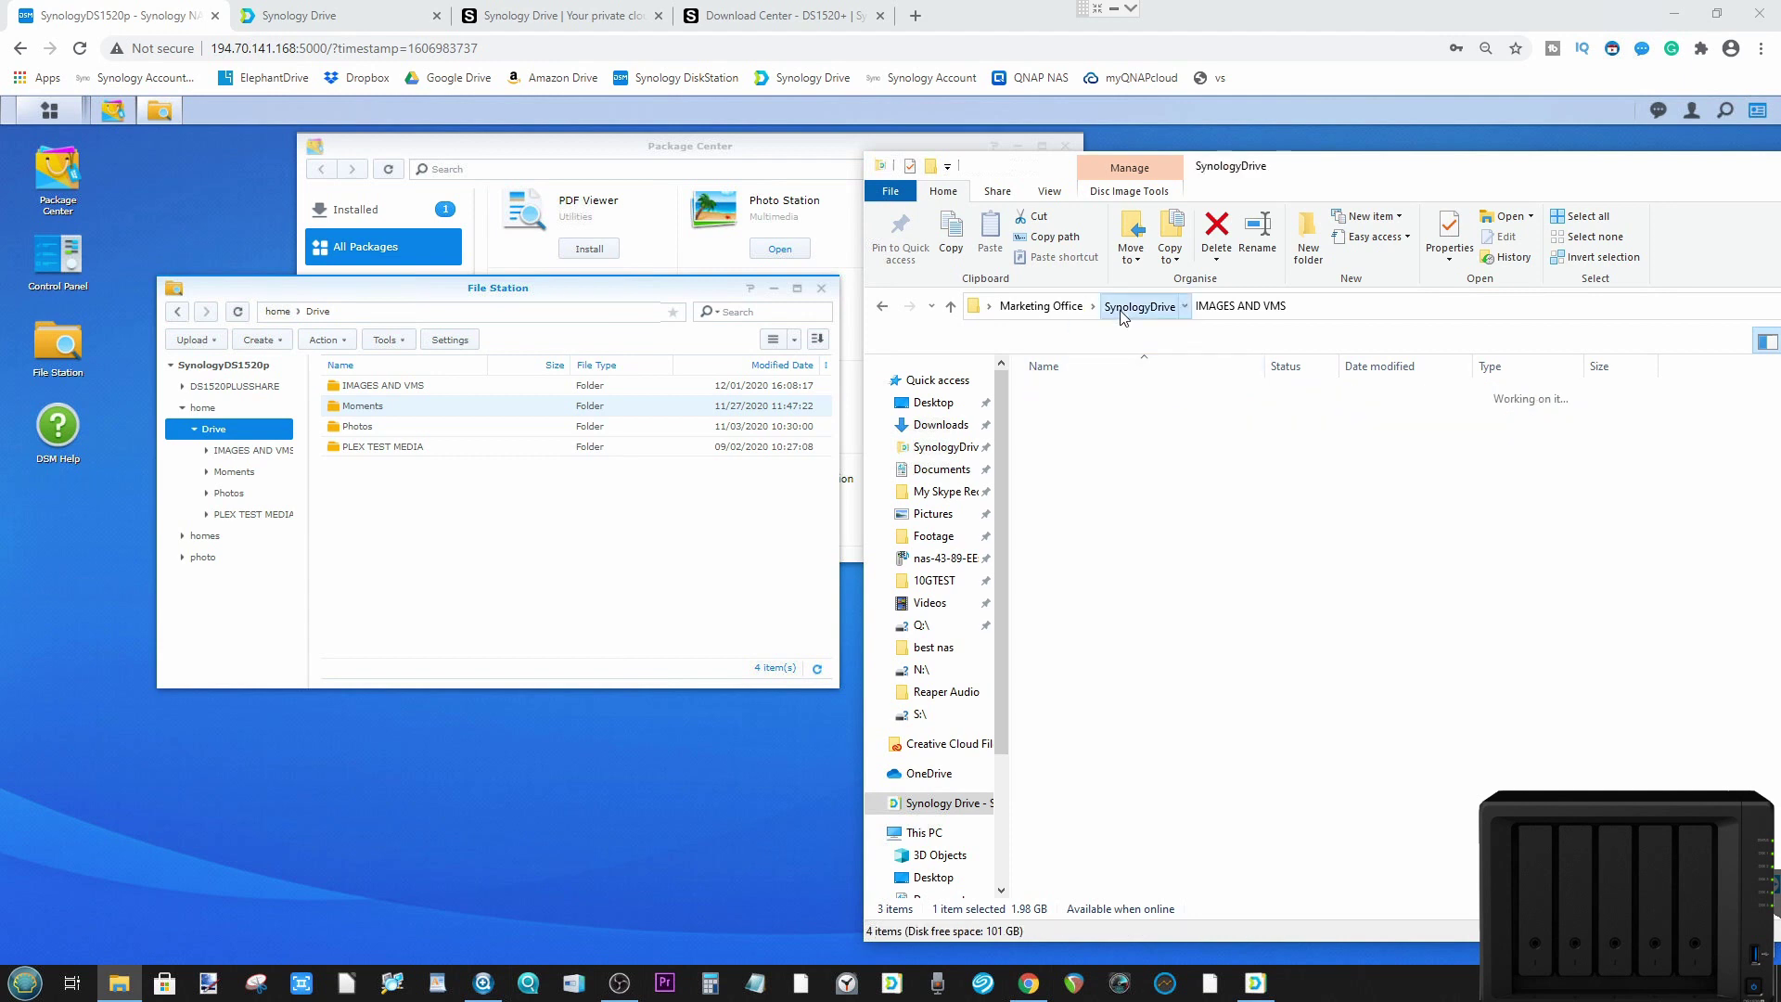
double_click(1066, 432)
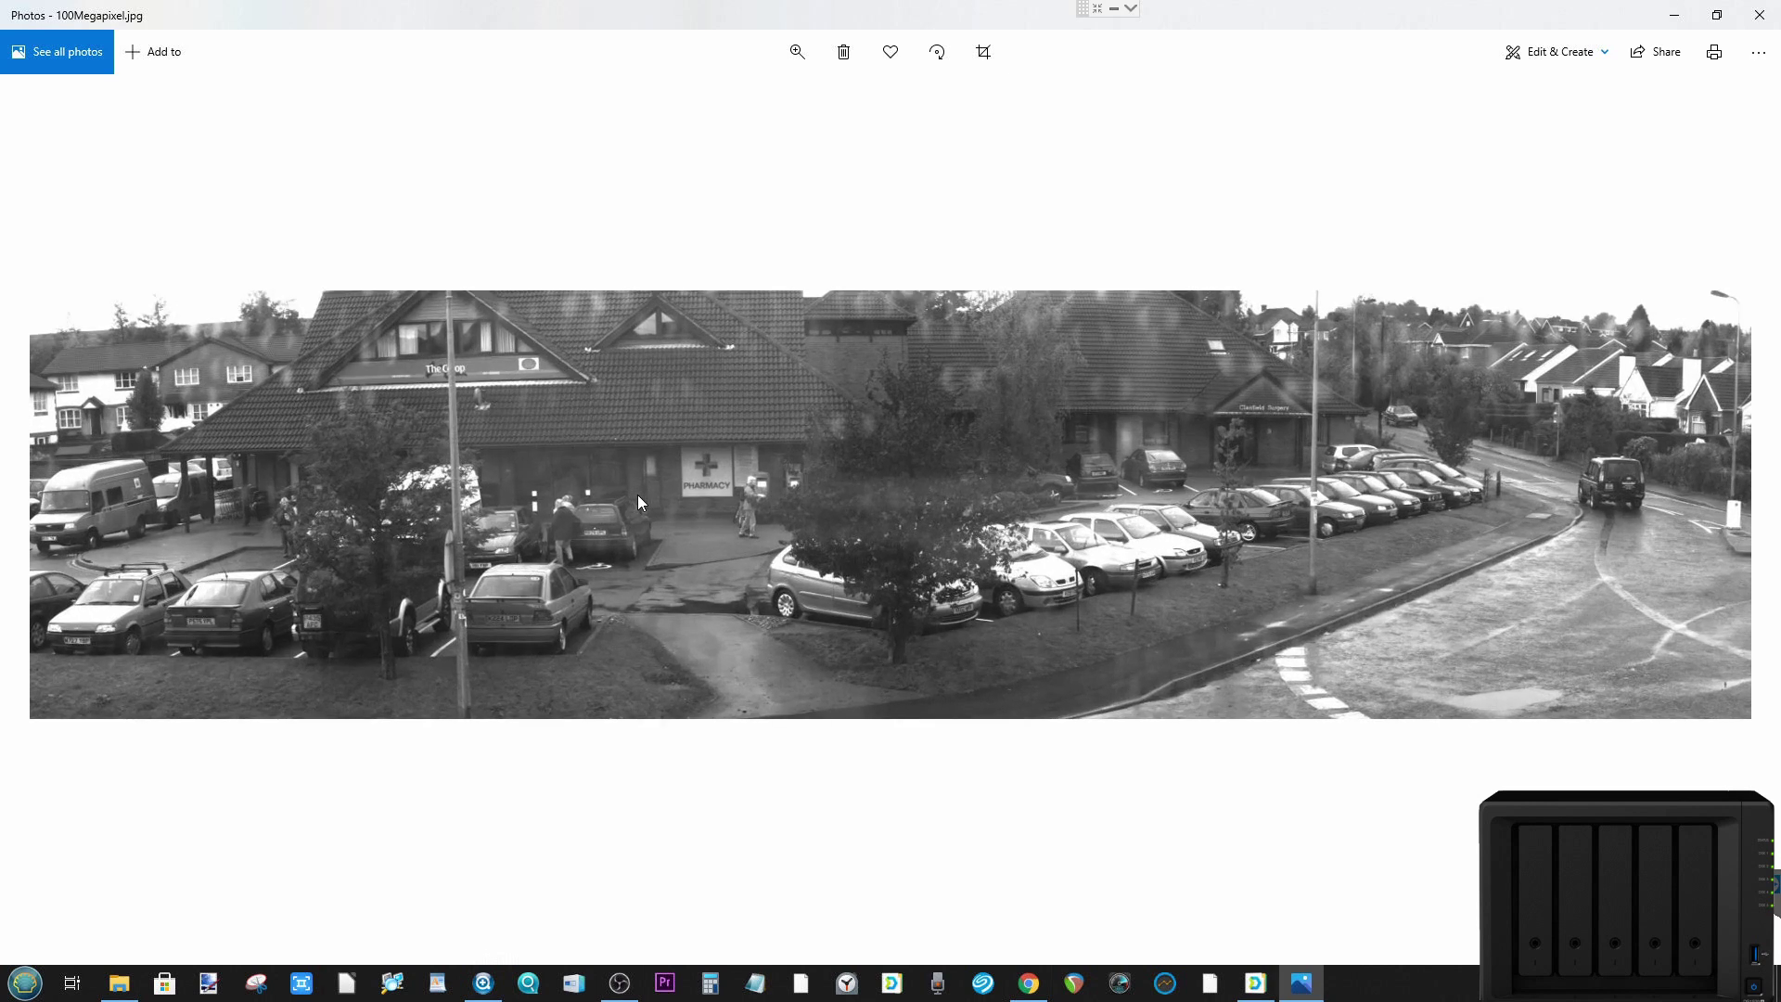
scroll(638, 502, "up", 3)
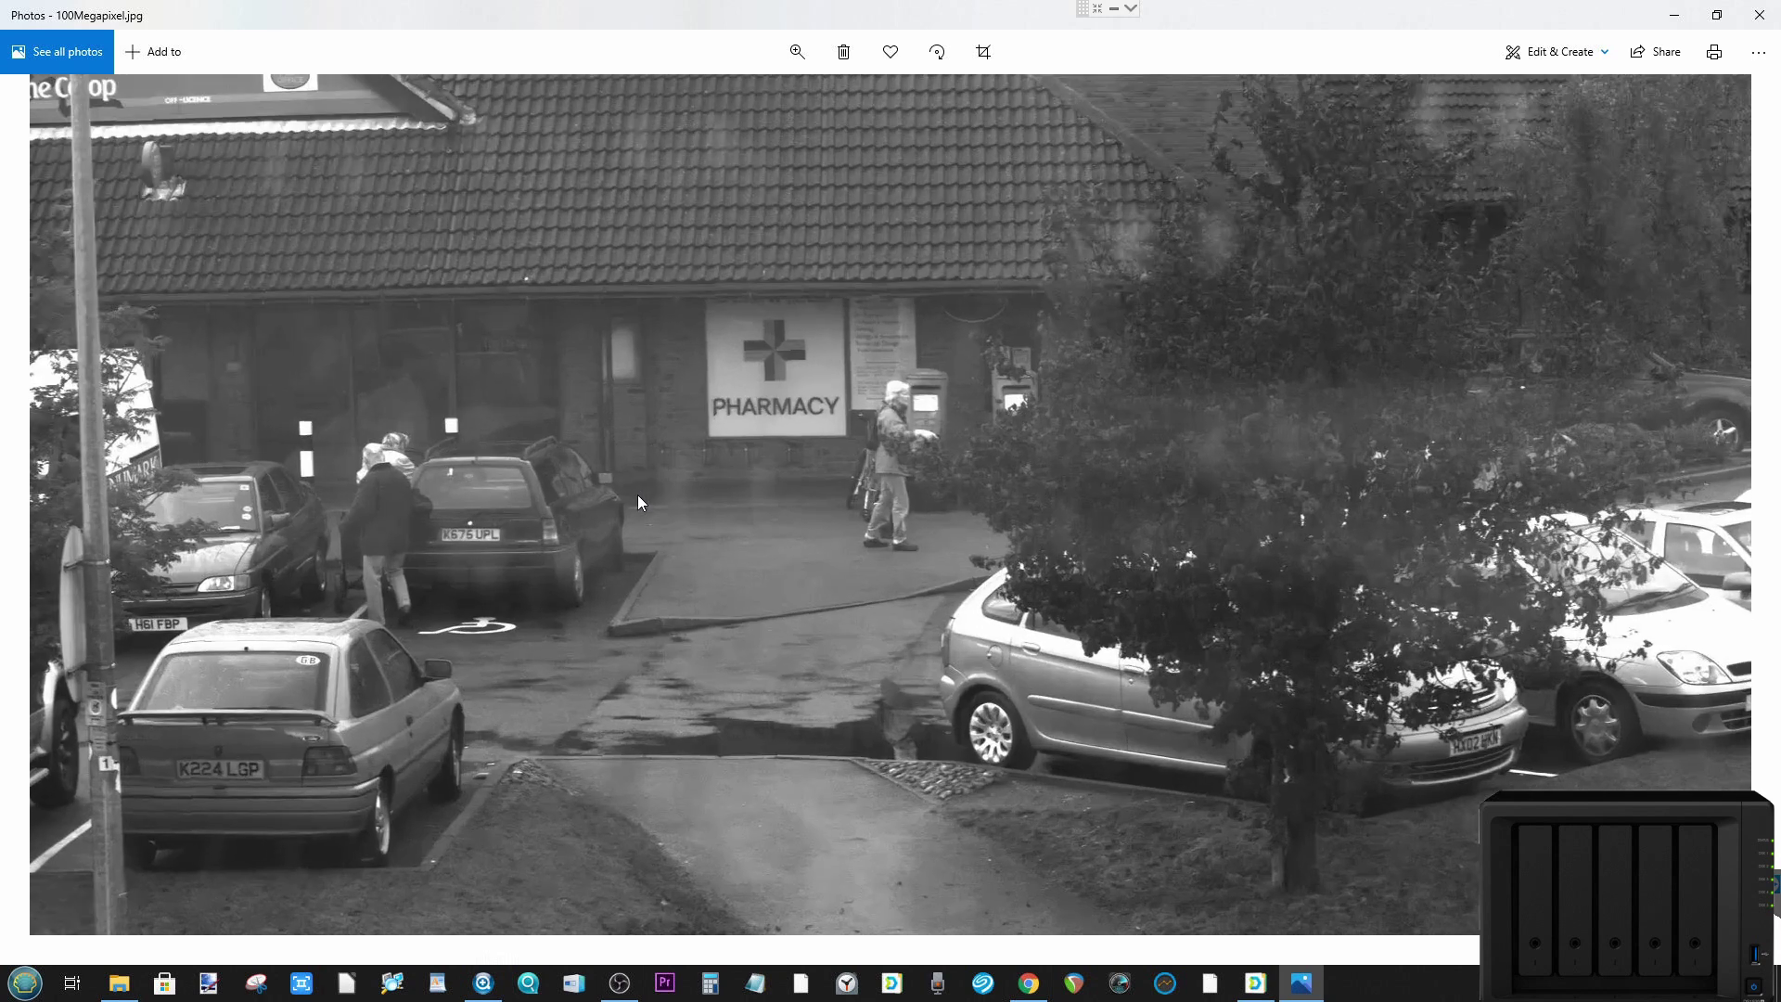
scroll(638, 501, "up", 2)
scroll(637, 501, "down", 3)
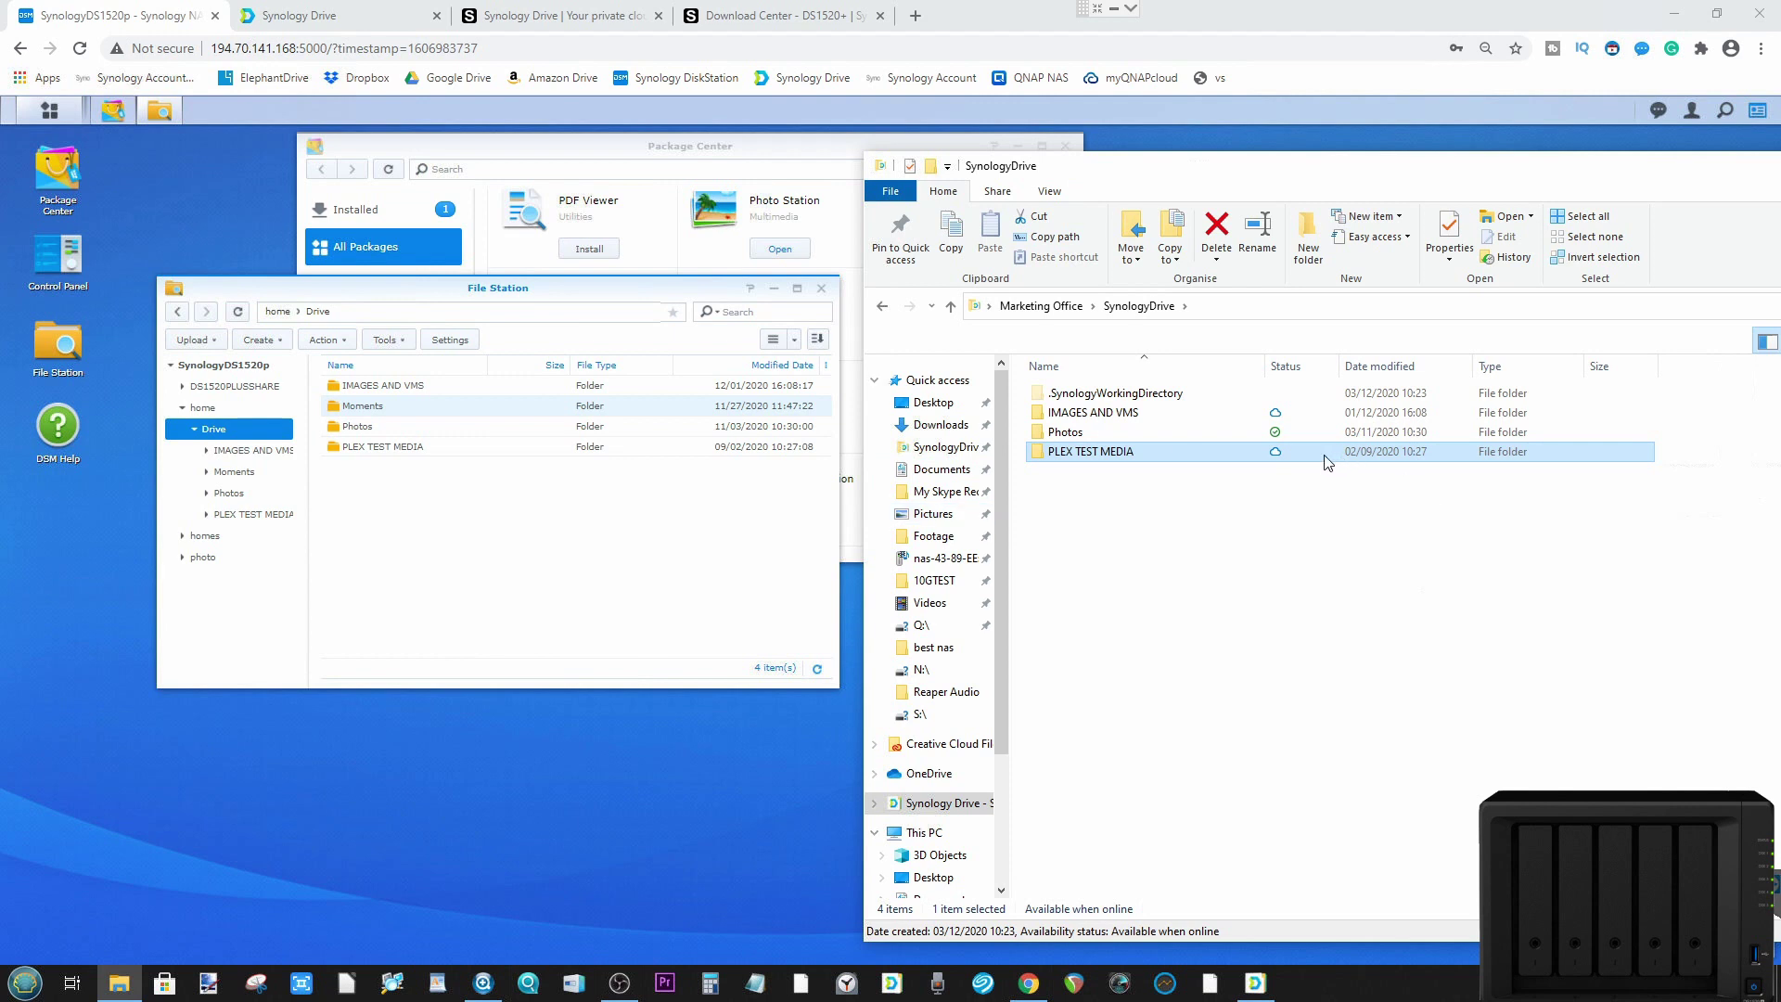
Step: Check PLEX TEST MEDIA's online-only status and move the SynologyDrive window fully on screen
mouse_move(1313, 461)
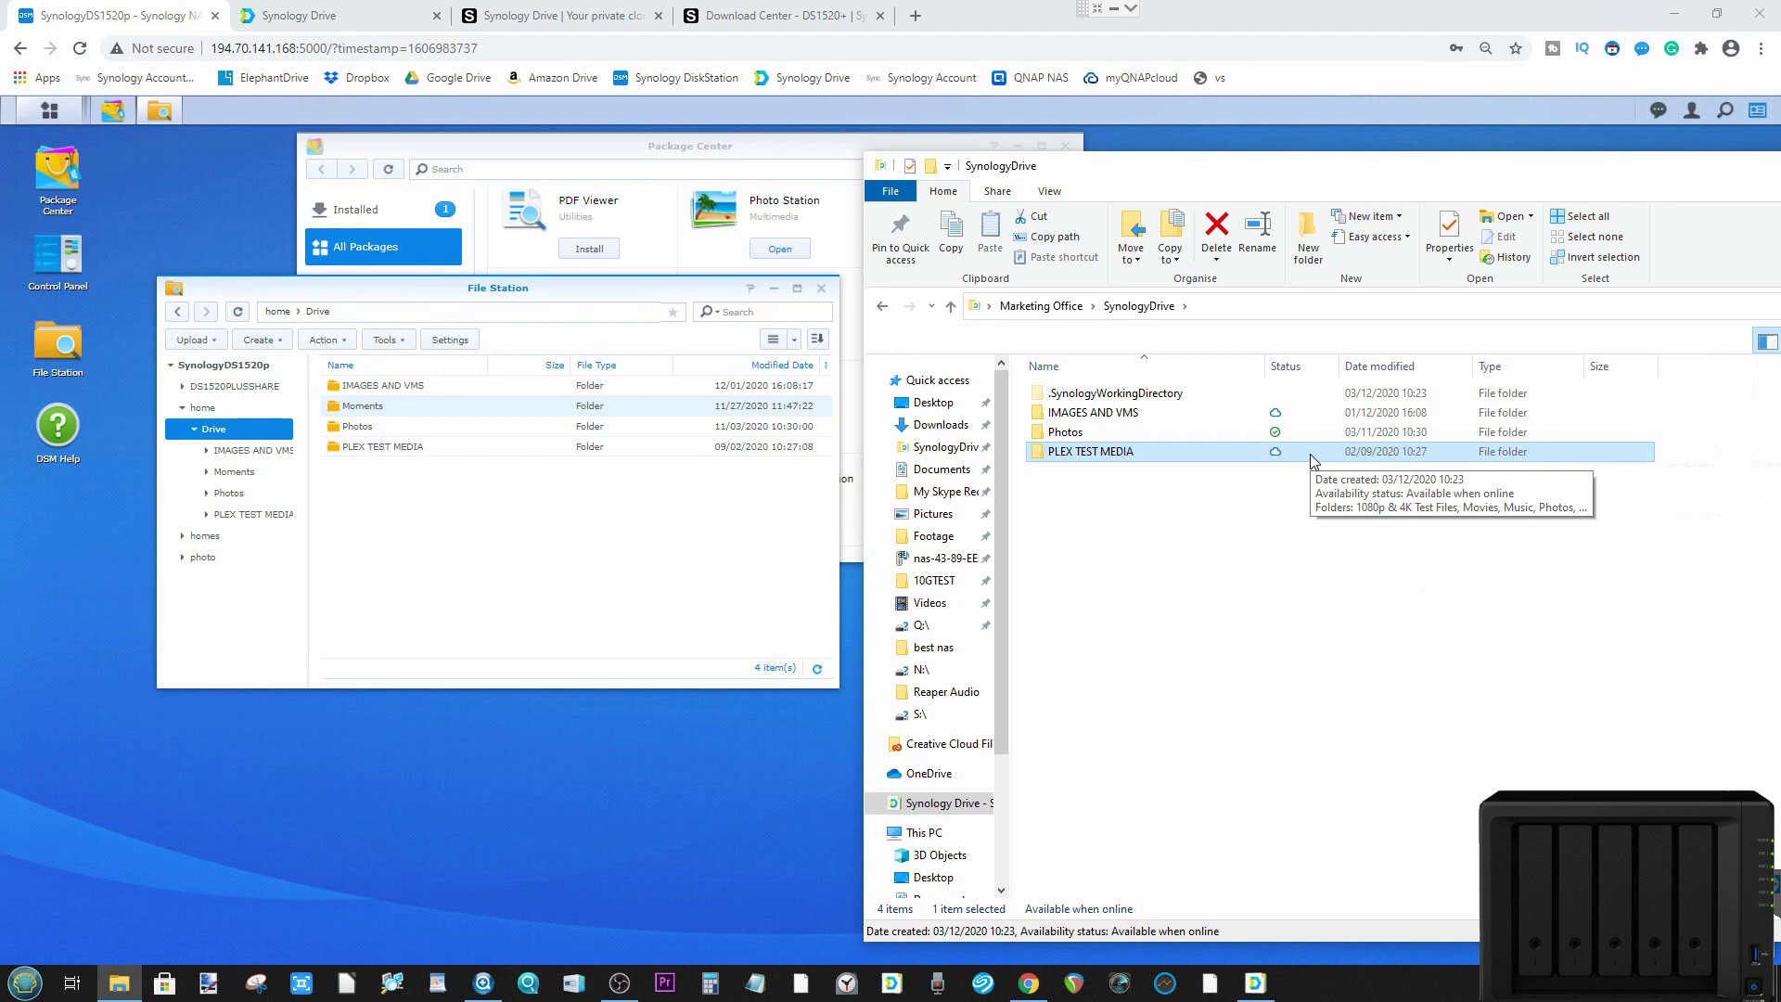
left_click_drag(1371, 175, 1053, 189)
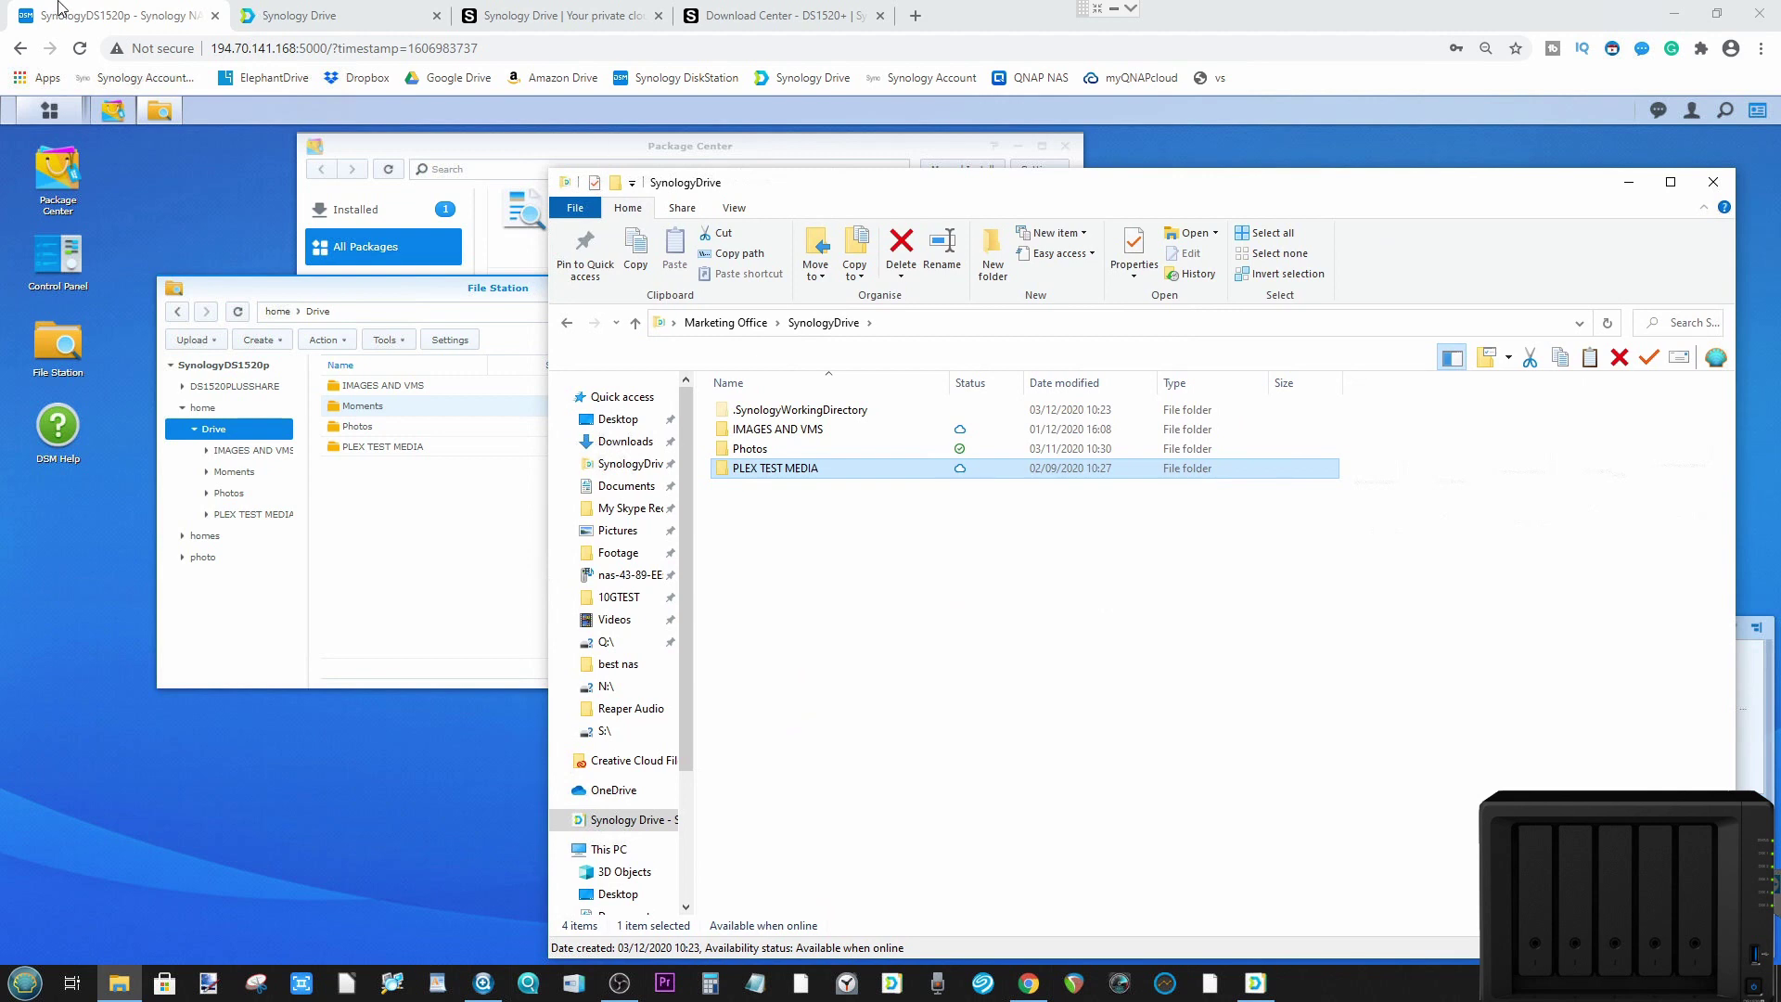